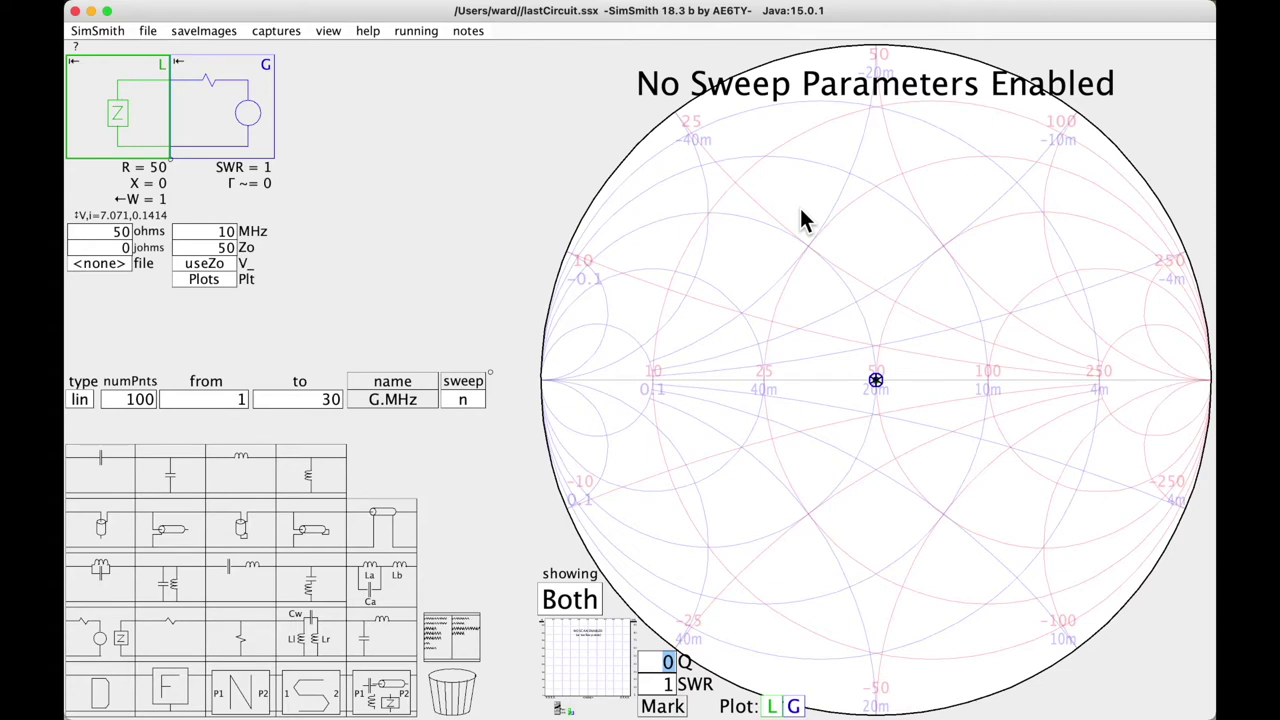
Open the View menu in SimSmith's menu bar
{"action": "left_click", "coordinate": [331, 34]}
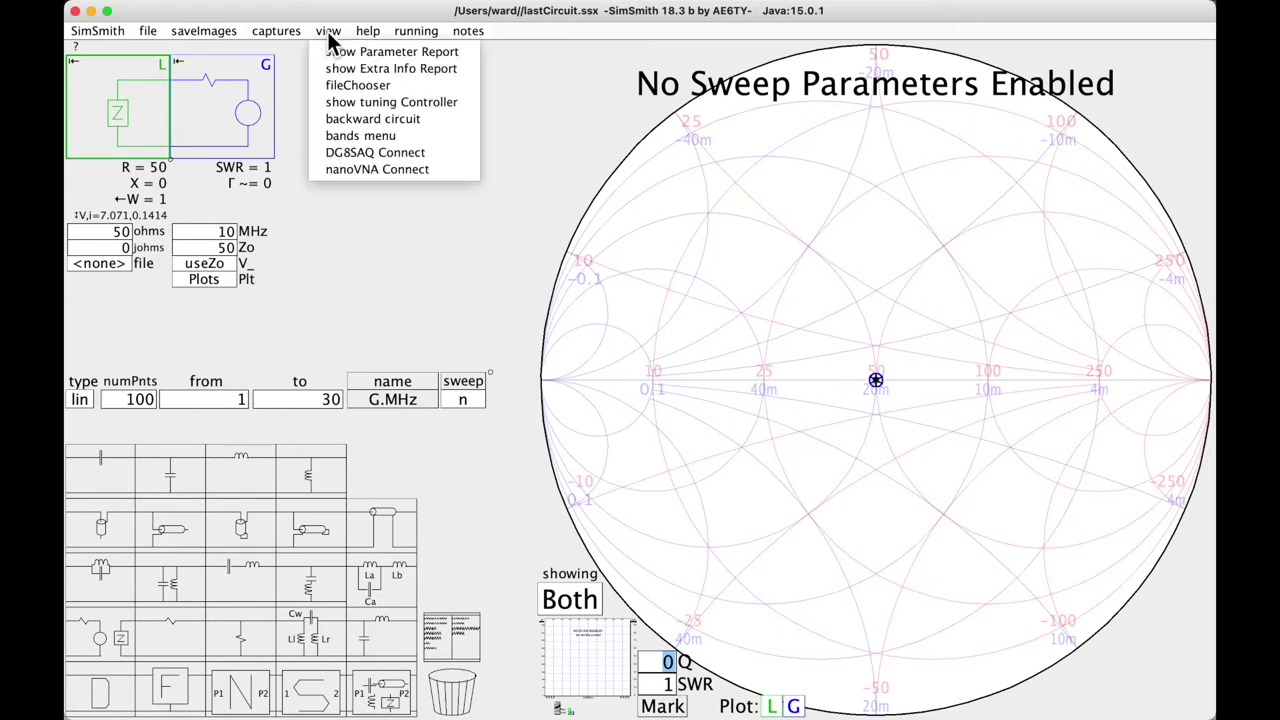
Open the nanoVNA Connect panel, move it off the schematic, and select the ChibiOS/RT Virtual COM Port
{"action": "left_click", "coordinate": [360, 171]}
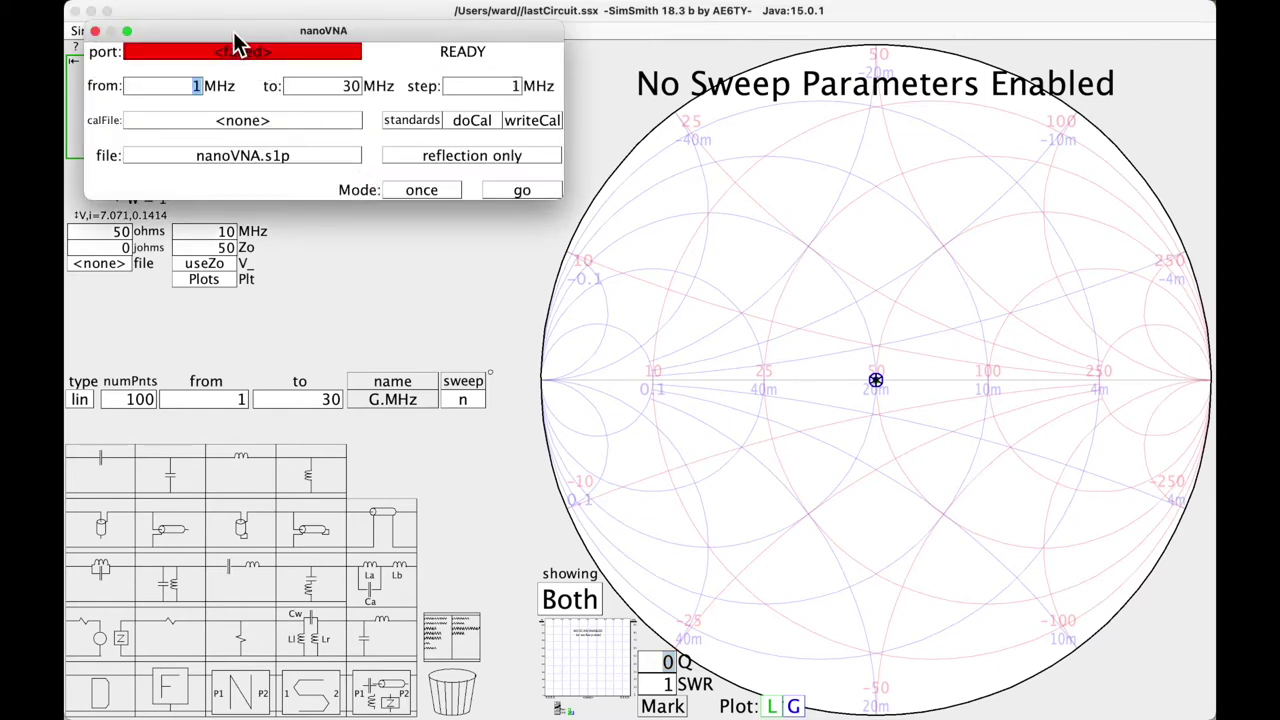
{"action": "left_click_drag", "start_coordinate": [233, 33], "coordinate": [314, 120]}
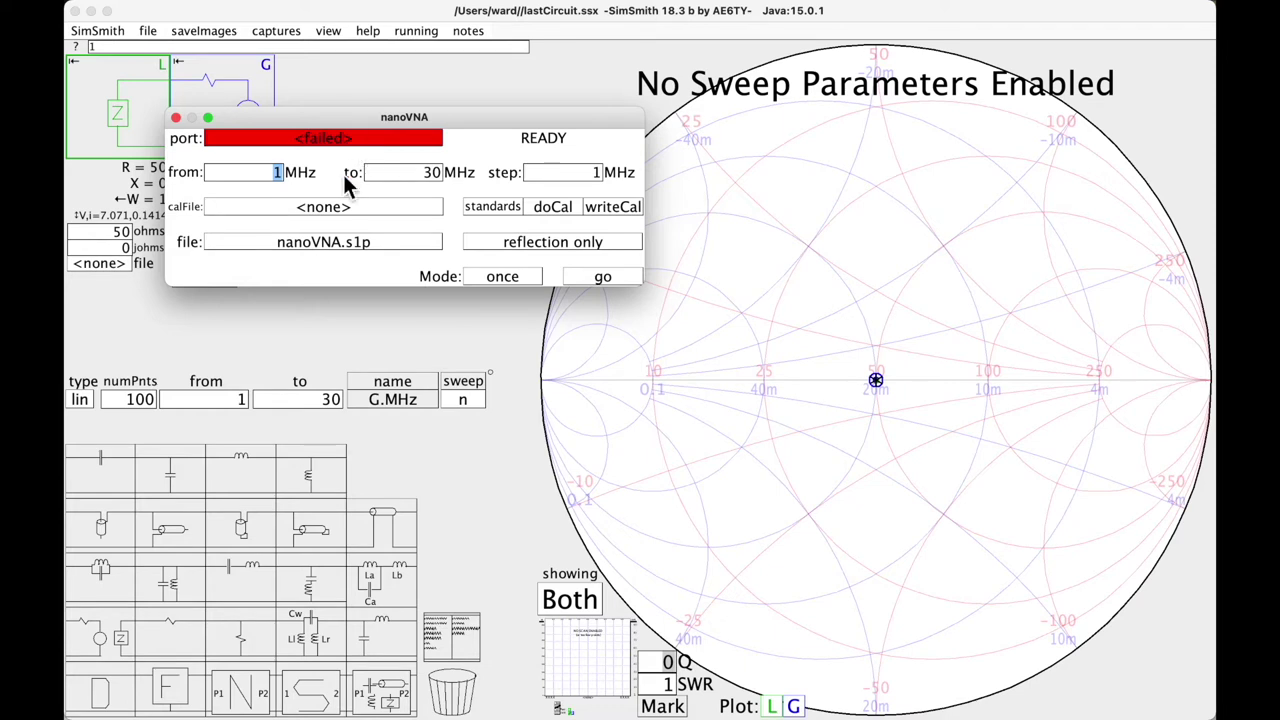
{"action": "left_click", "coordinate": [336, 140]}
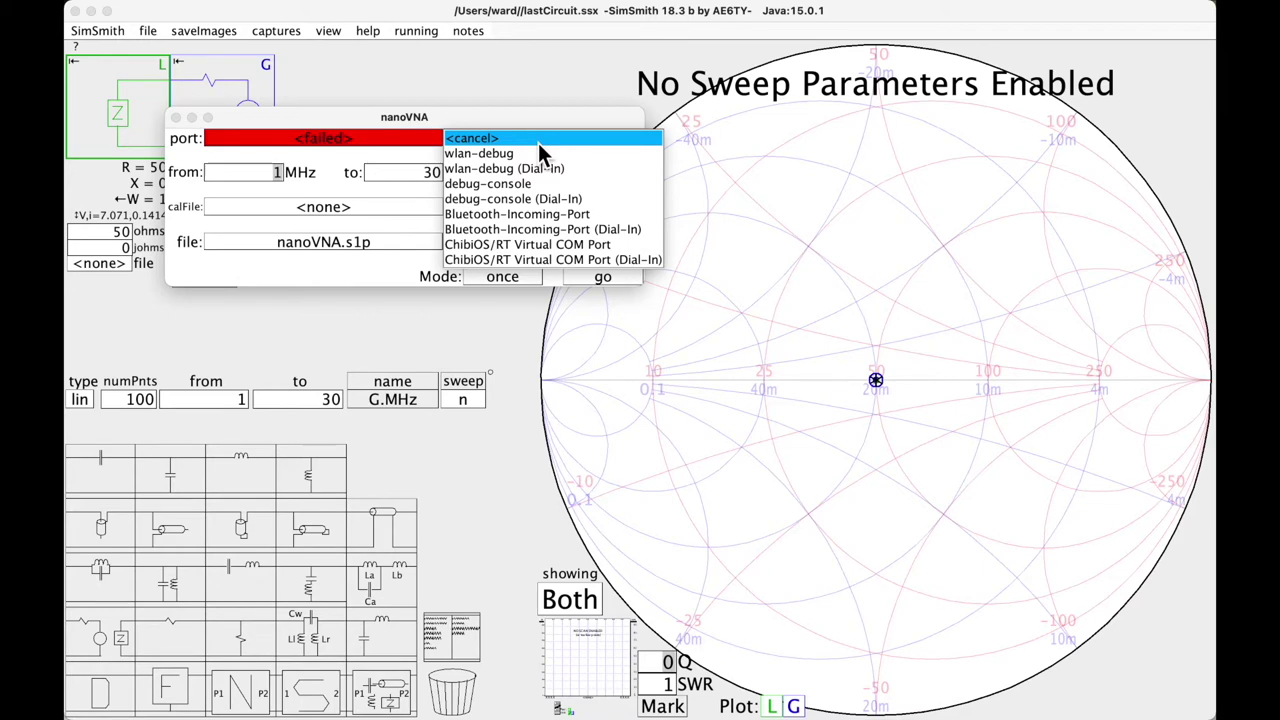
{"action": "left_click", "coordinate": [530, 247]}
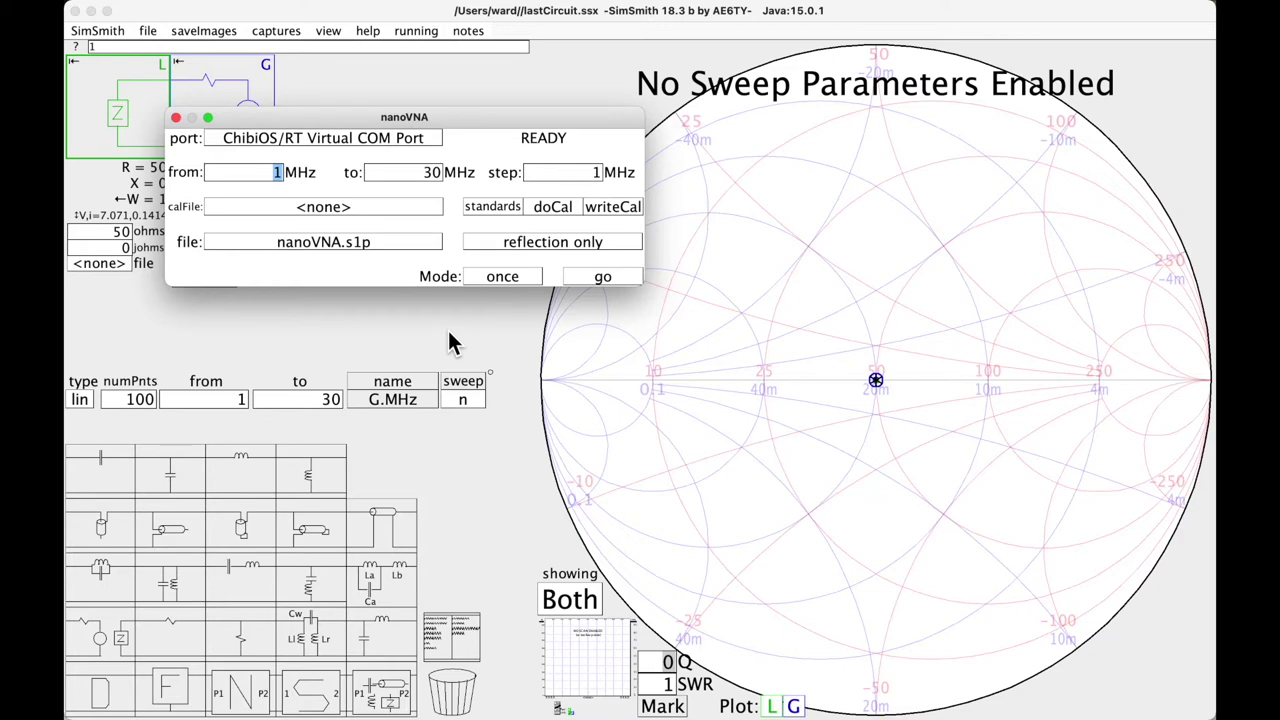
Cycle the nanoVNA Mode to 'retrieve once' and fetch the current sweep onto the Smith chart
{"action": "left_click", "coordinate": [519, 281]}
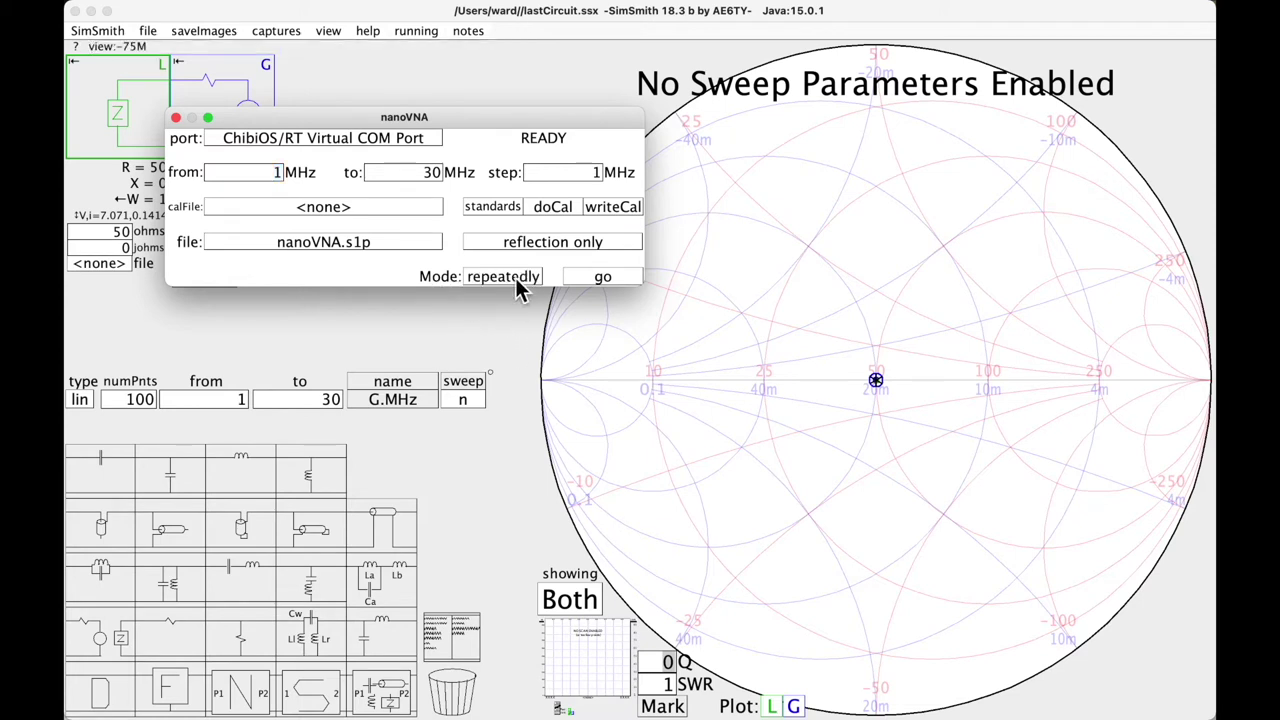
{"action": "left_click", "coordinate": [516, 282]}
{"action": "left_click", "coordinate": [515, 282]}
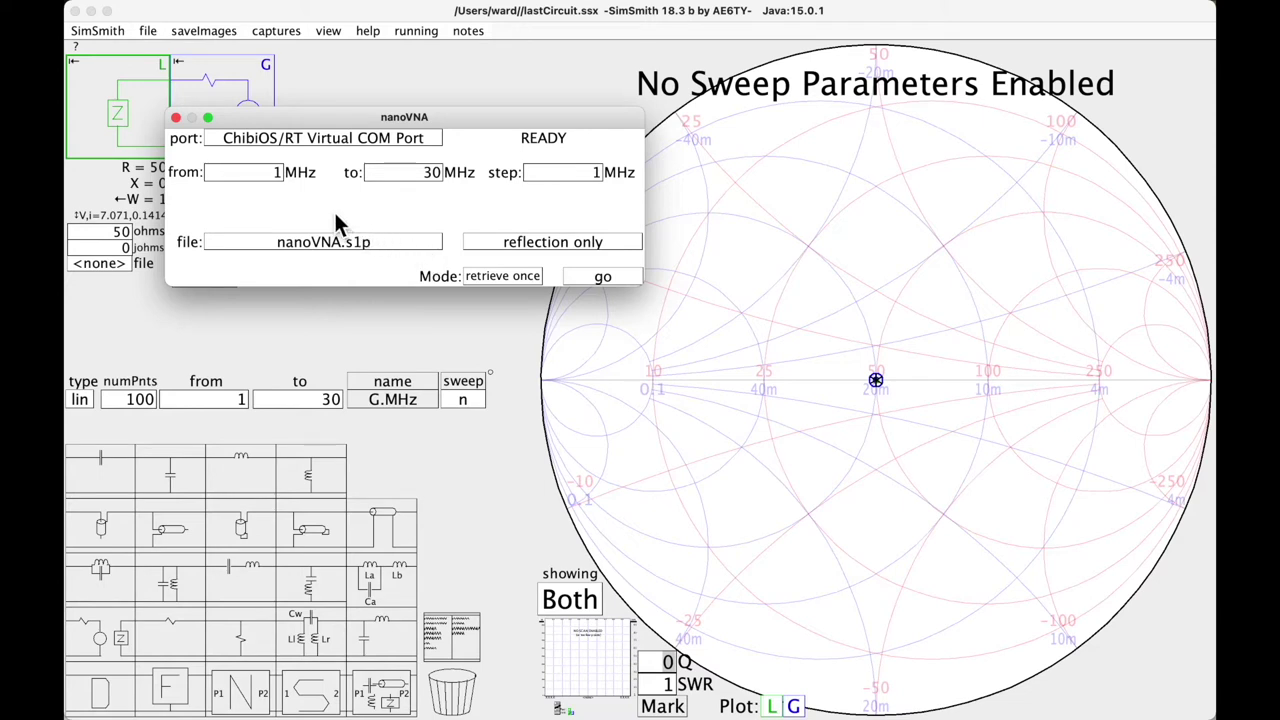
{"action": "left_click", "coordinate": [603, 277]}
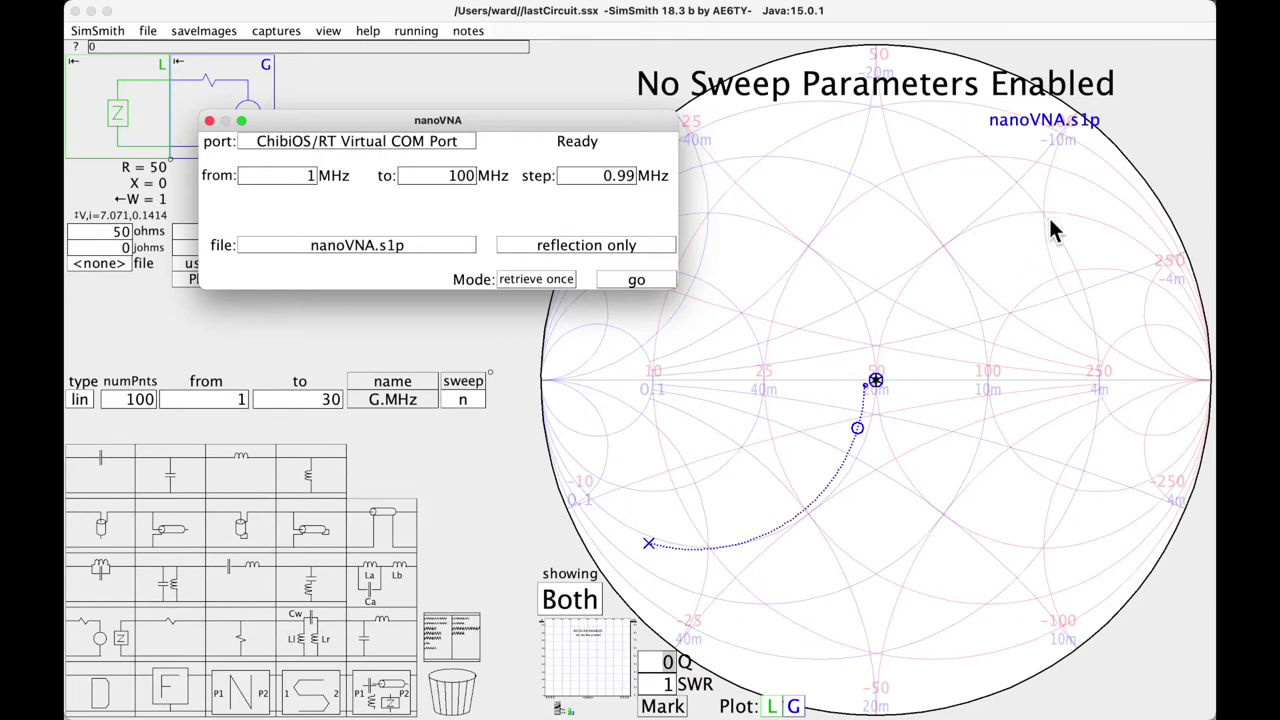
Remove the nanoVNA.s1p trace and set a single sweep to 500 MHz stop with 1 MHz step
{"action": "left_click", "coordinate": [1047, 123]}
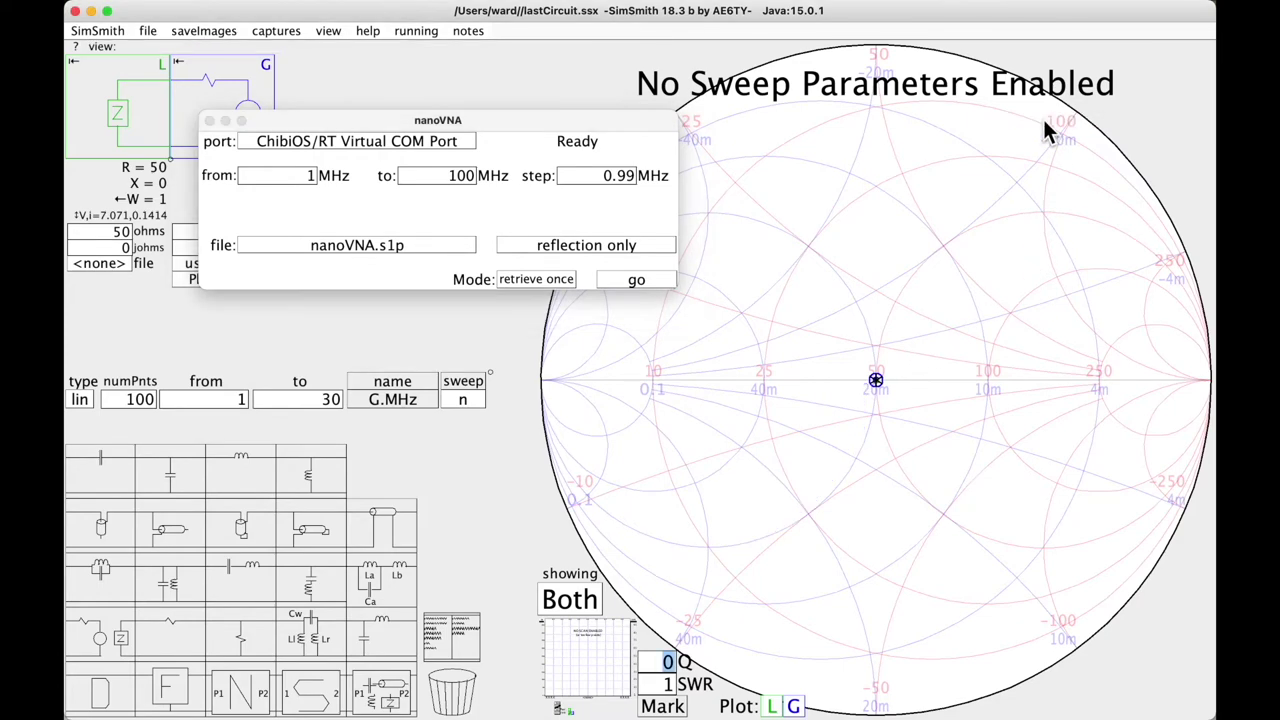
{"action": "left_click", "coordinate": [540, 281]}
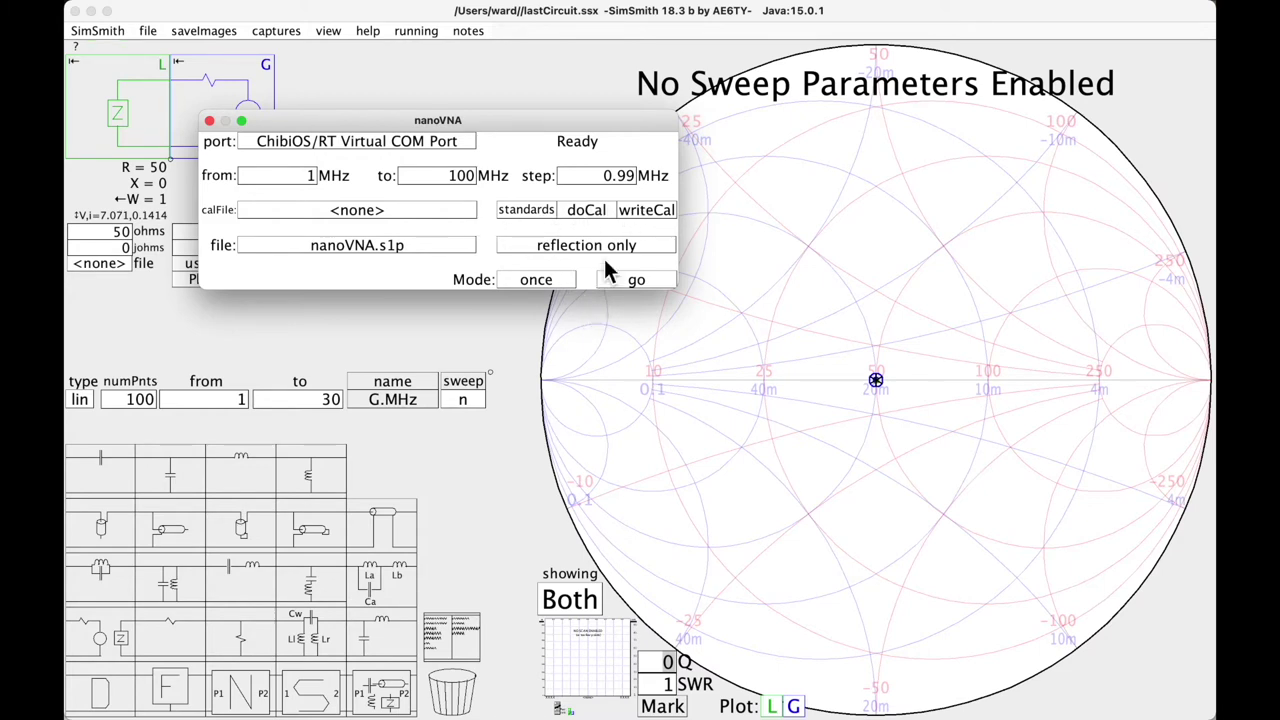
{"action": "double_click", "coordinate": [461, 177]}
{"action": "type", "text": "500"}
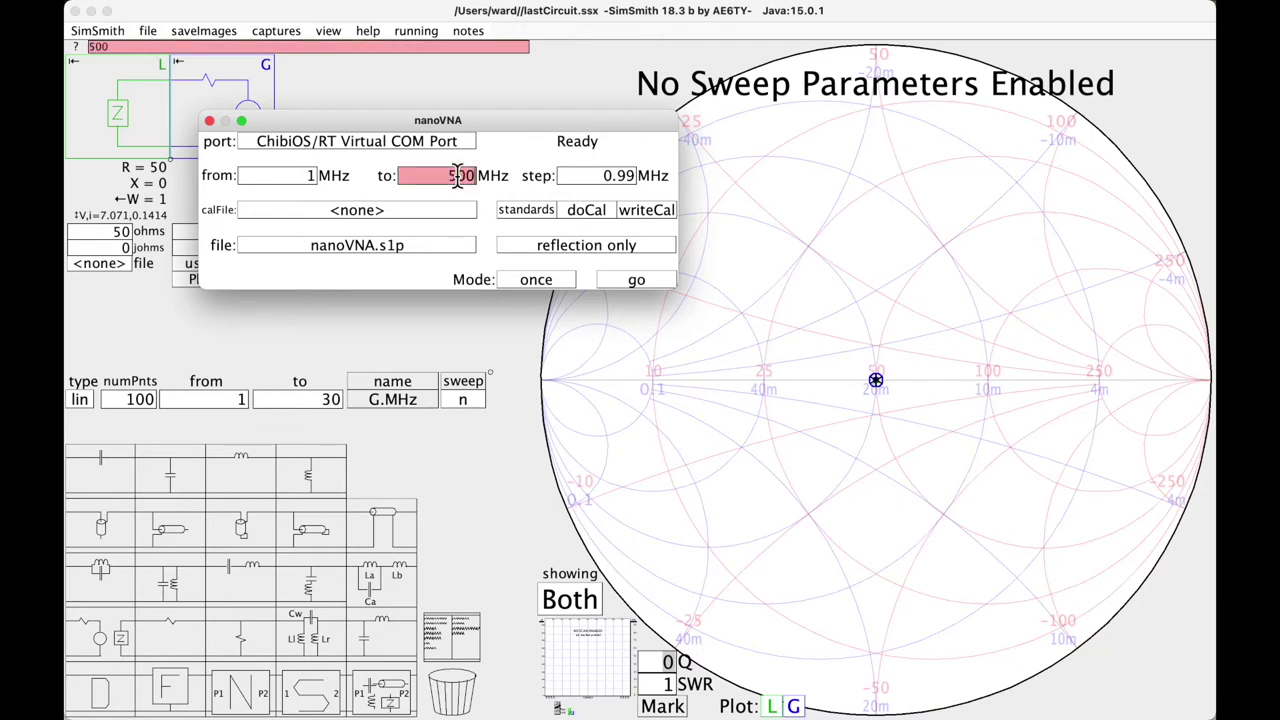
{"action": "key", "text": "Return"}
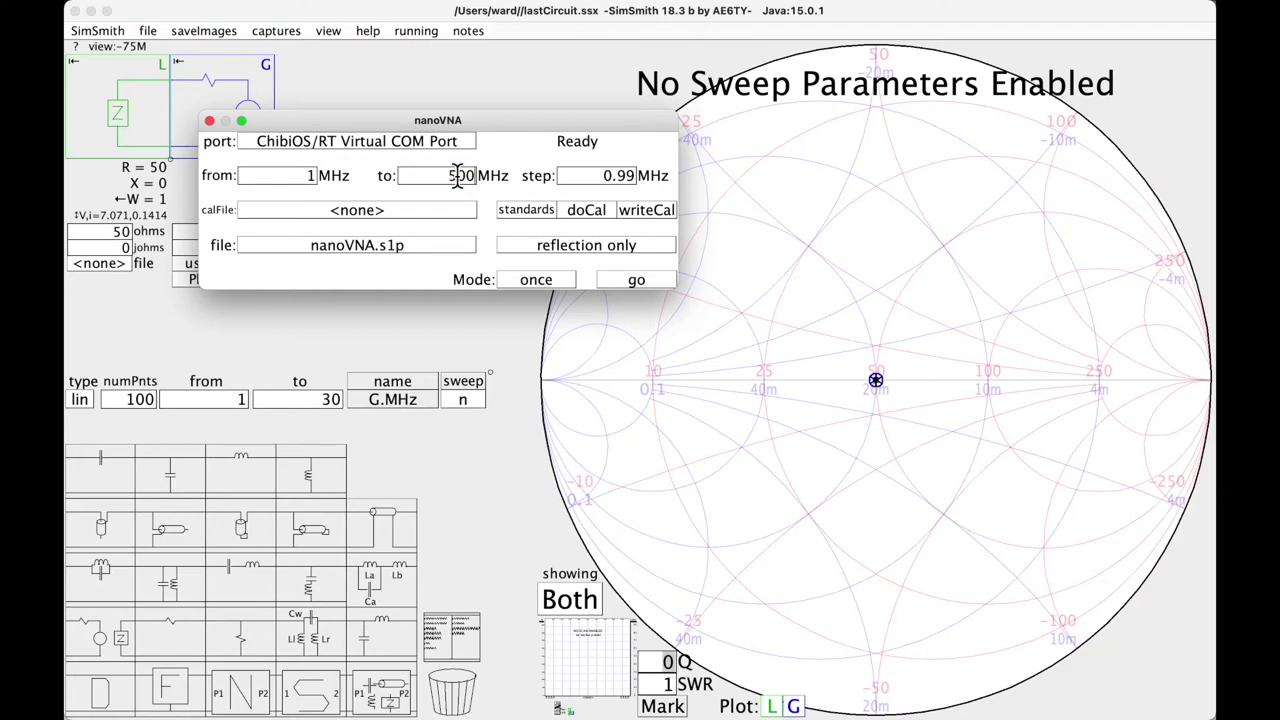
{"action": "double_click", "coordinate": [603, 177]}
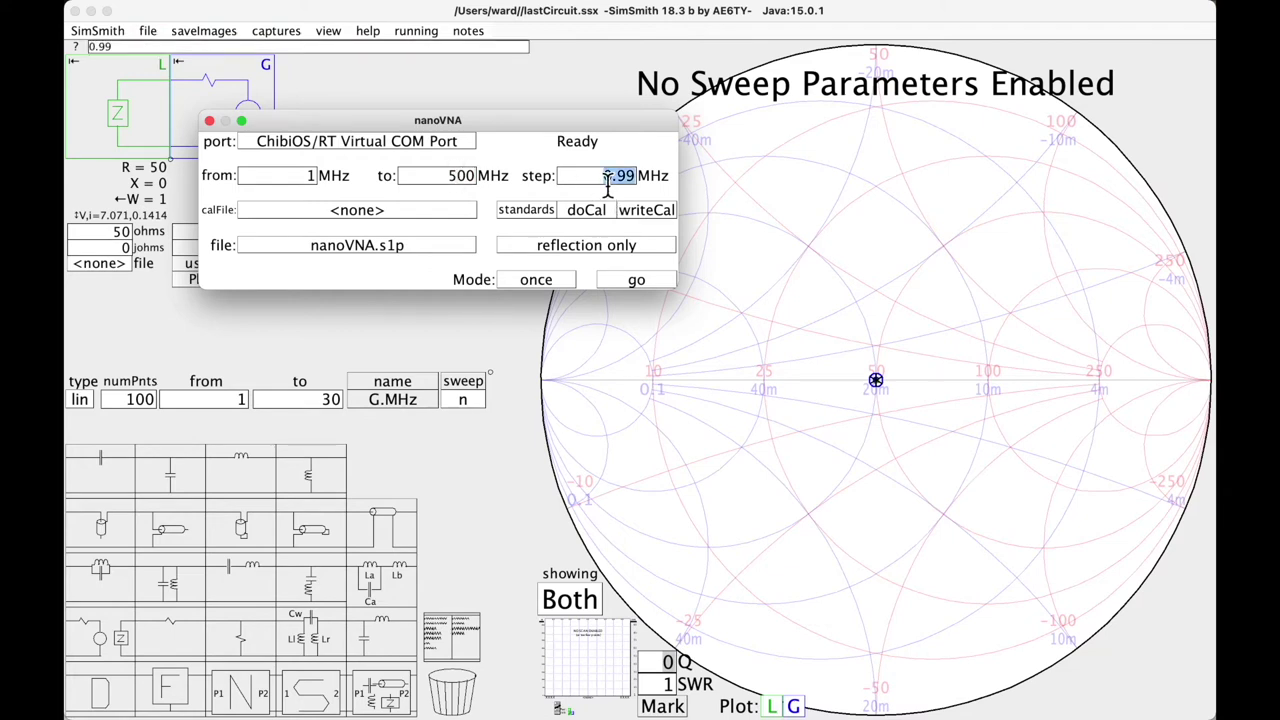
{"action": "type", "text": "1"}
{"action": "key", "text": "Return"}
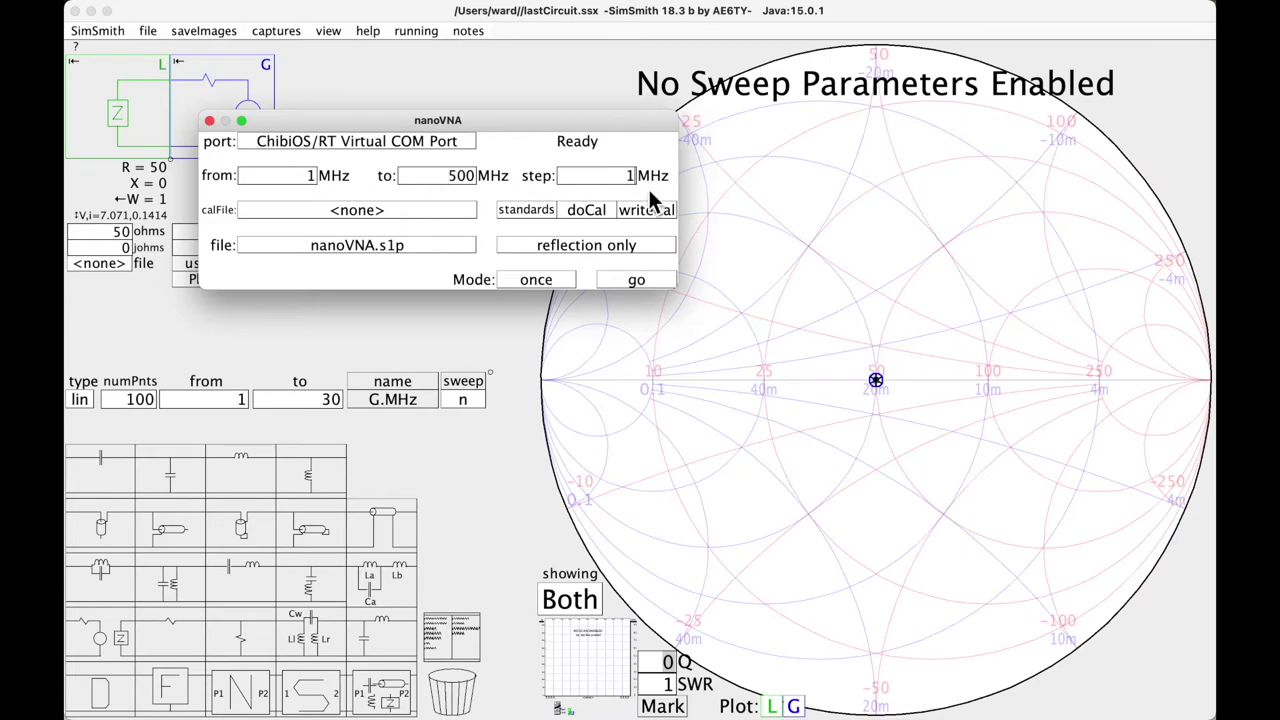
Start doCal and confirm the open, short and reference-load standards in turn
{"action": "left_click", "coordinate": [586, 213]}
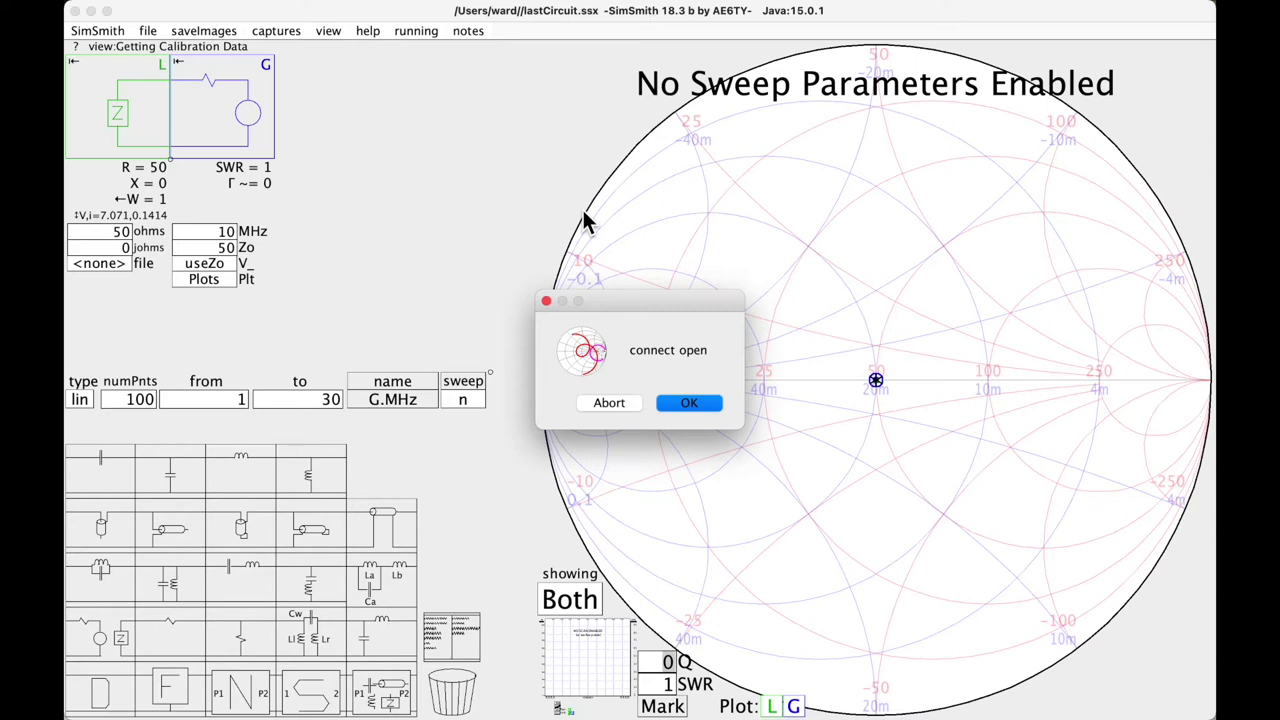
{"action": "left_click", "coordinate": [705, 405]}
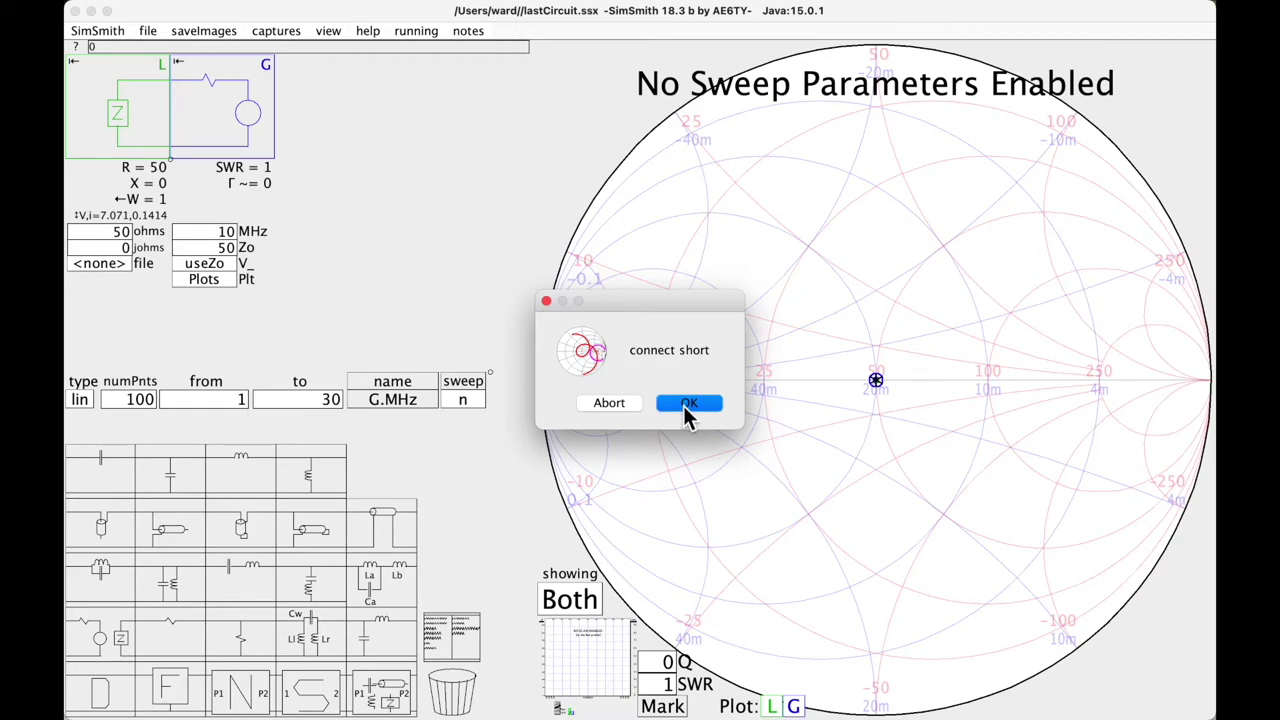
{"action": "left_click", "coordinate": [688, 405]}
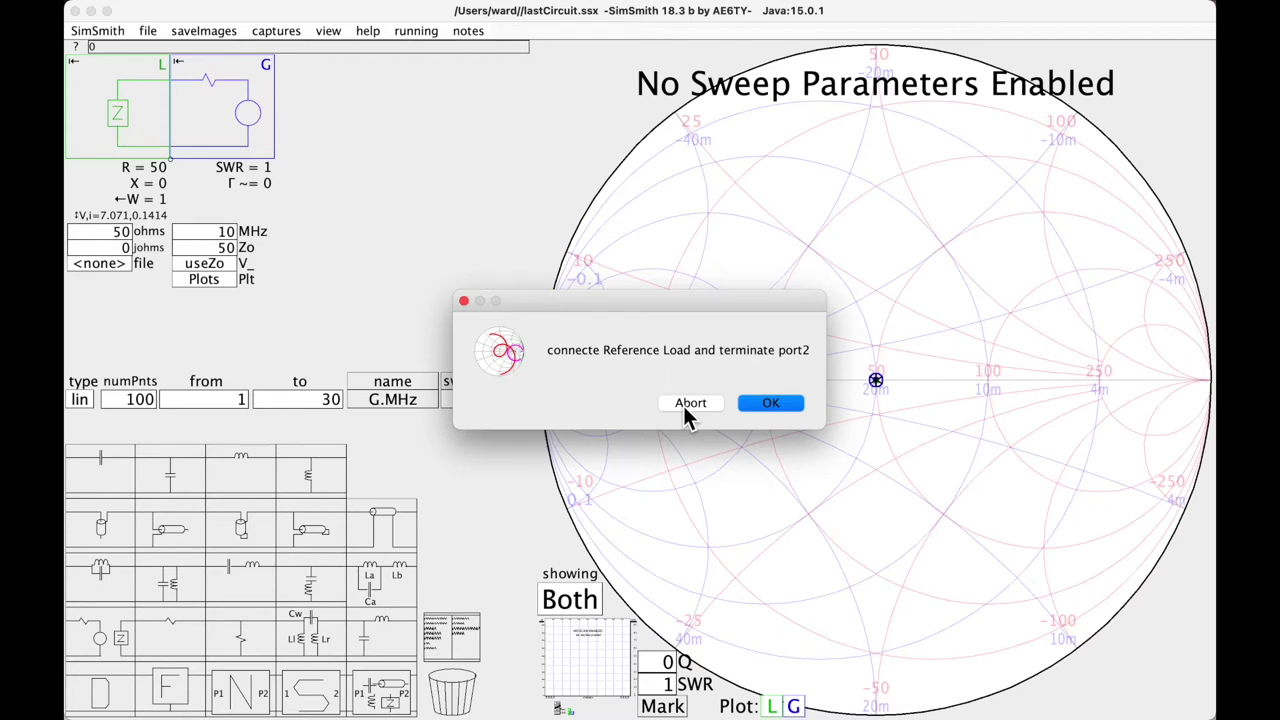
{"action": "left_click", "coordinate": [779, 407]}
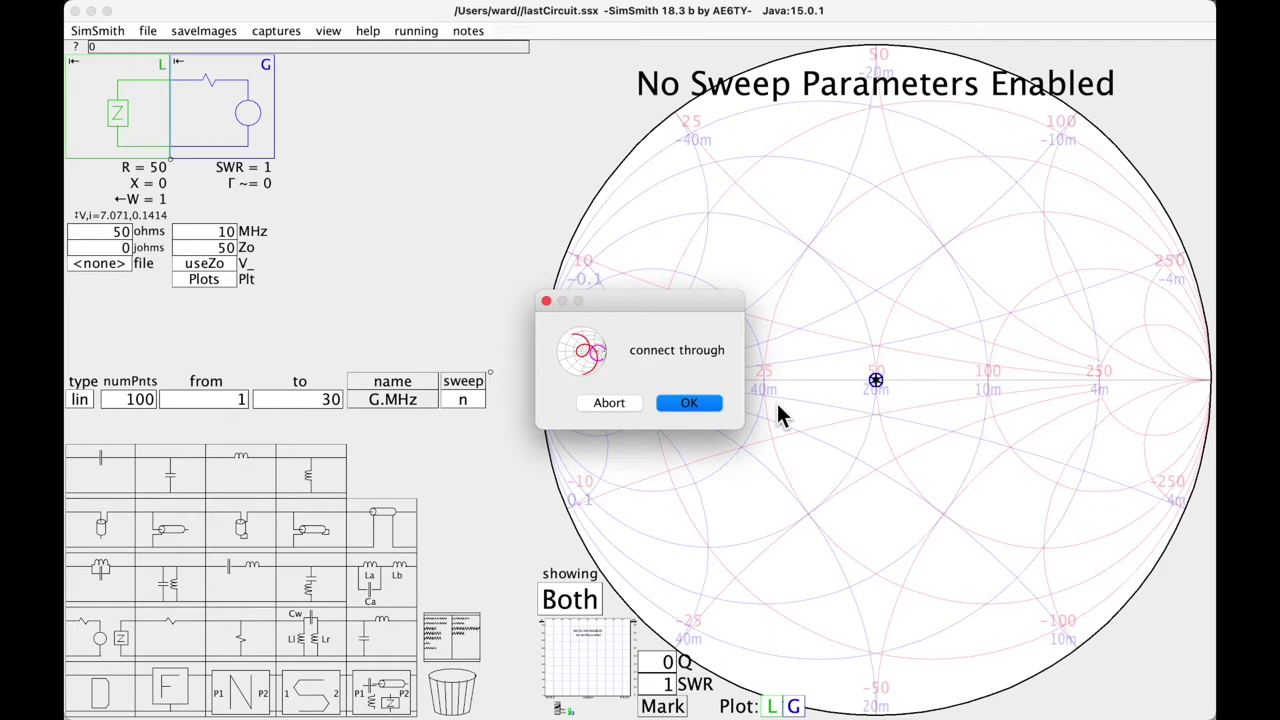
Confirm the through standard, then bring up the calibration standards window
{"action": "left_click", "coordinate": [710, 404]}
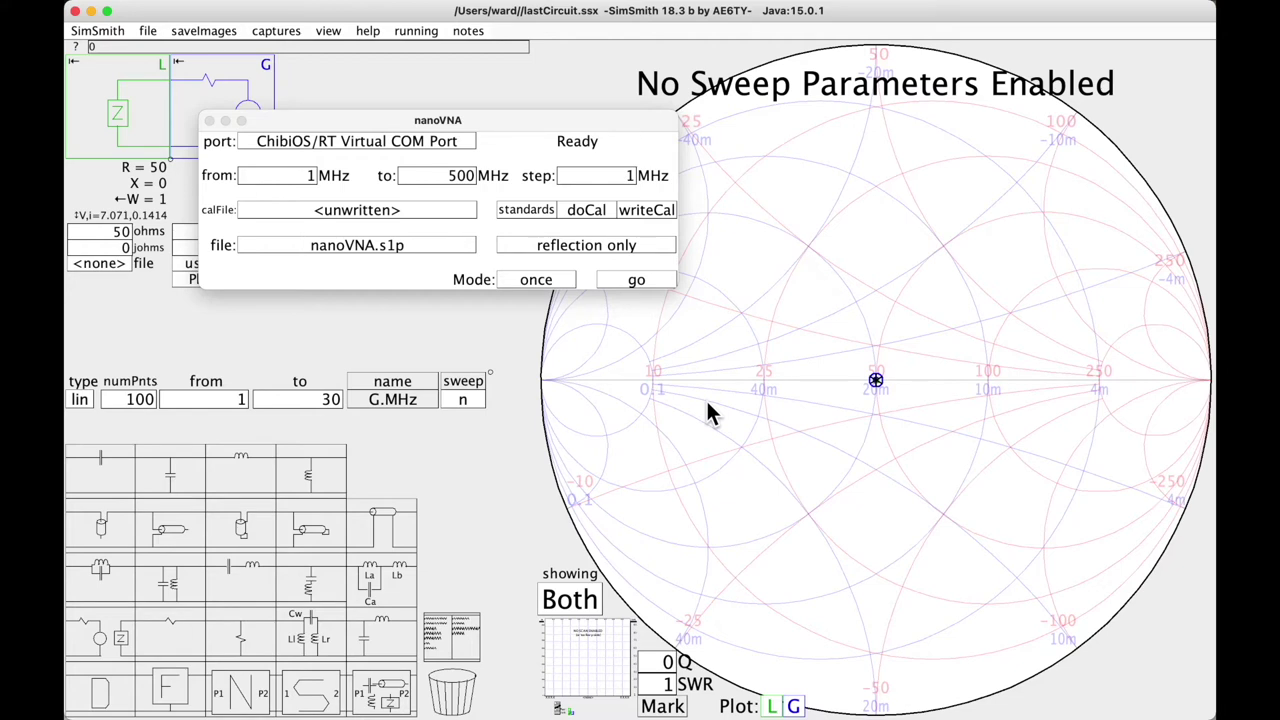
{"action": "left_click", "coordinate": [532, 216]}
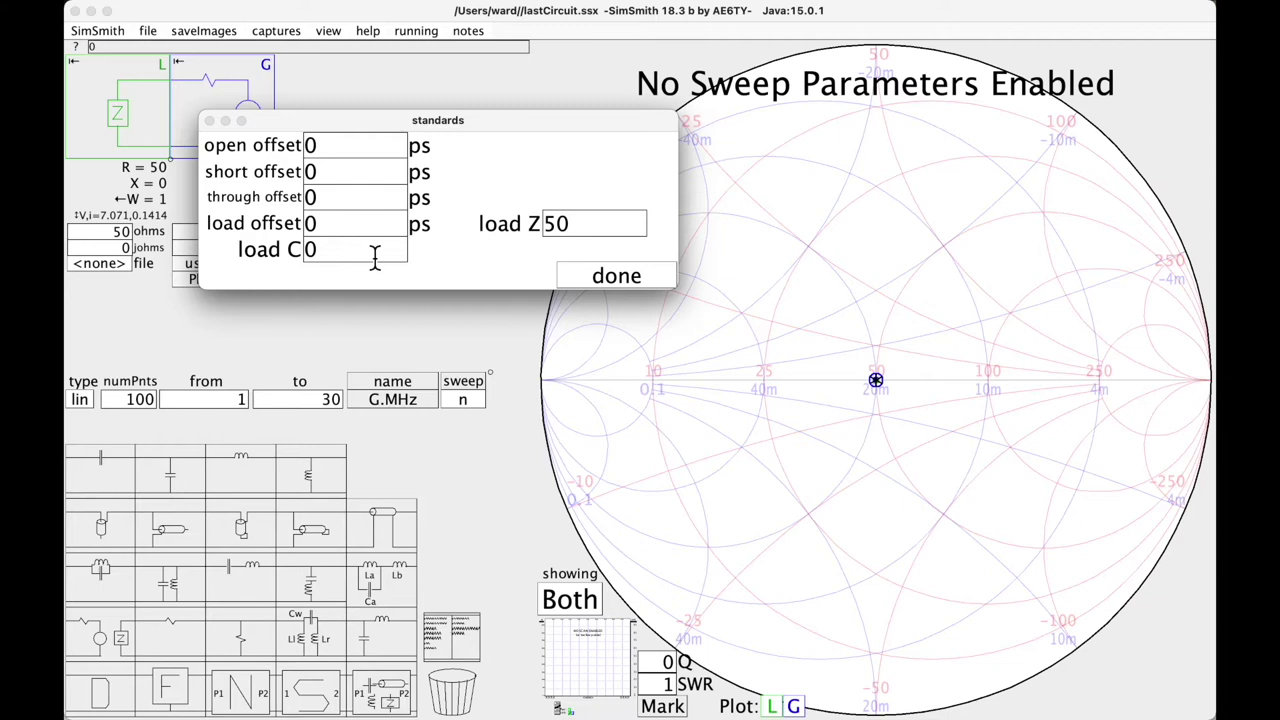
Change the load standard's impedance from 50 to 49.4 ohms and close the standards window
{"action": "double_click", "coordinate": [583, 230]}
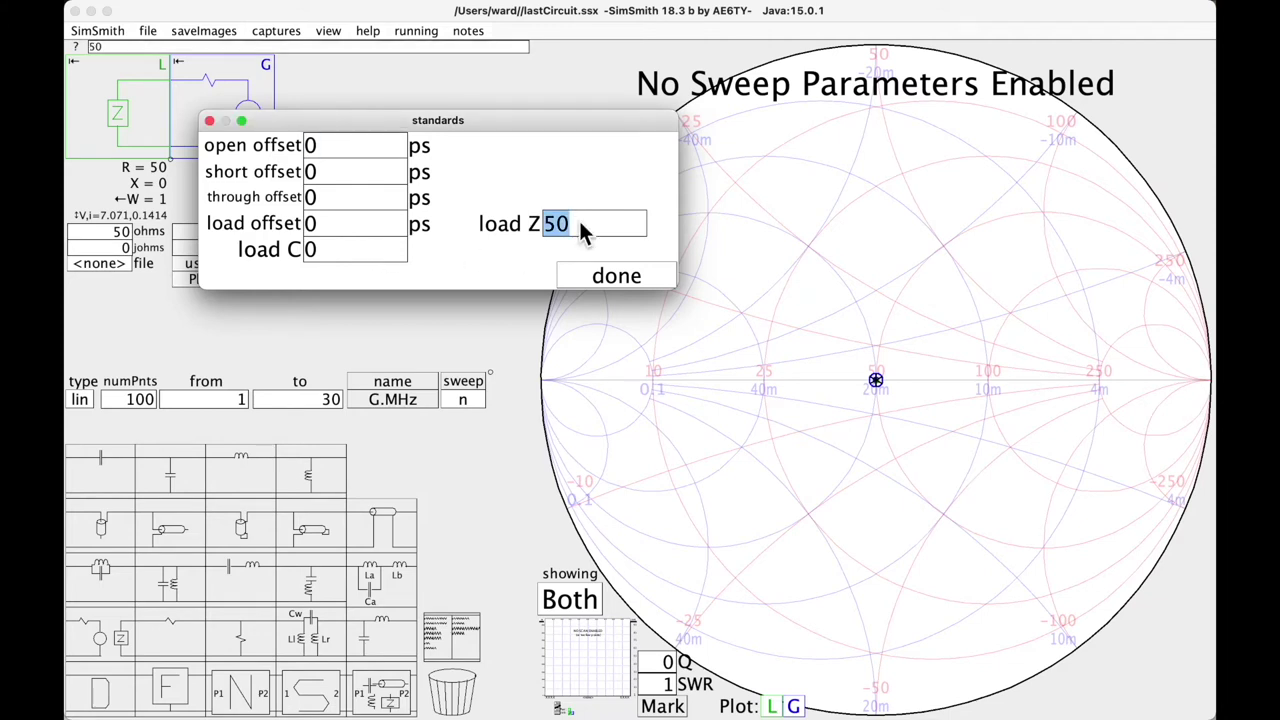
{"action": "type", "text": "49."}
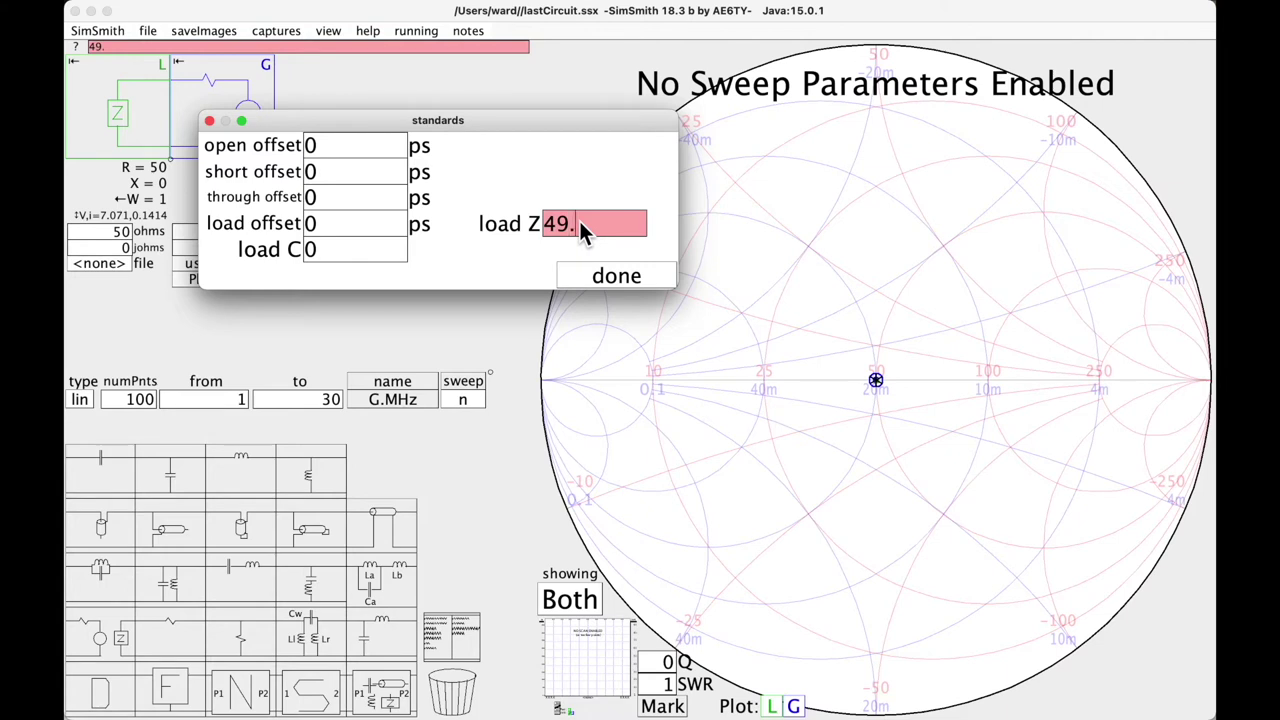
{"action": "type", "text": "4"}
{"action": "left_click", "coordinate": [606, 280]}
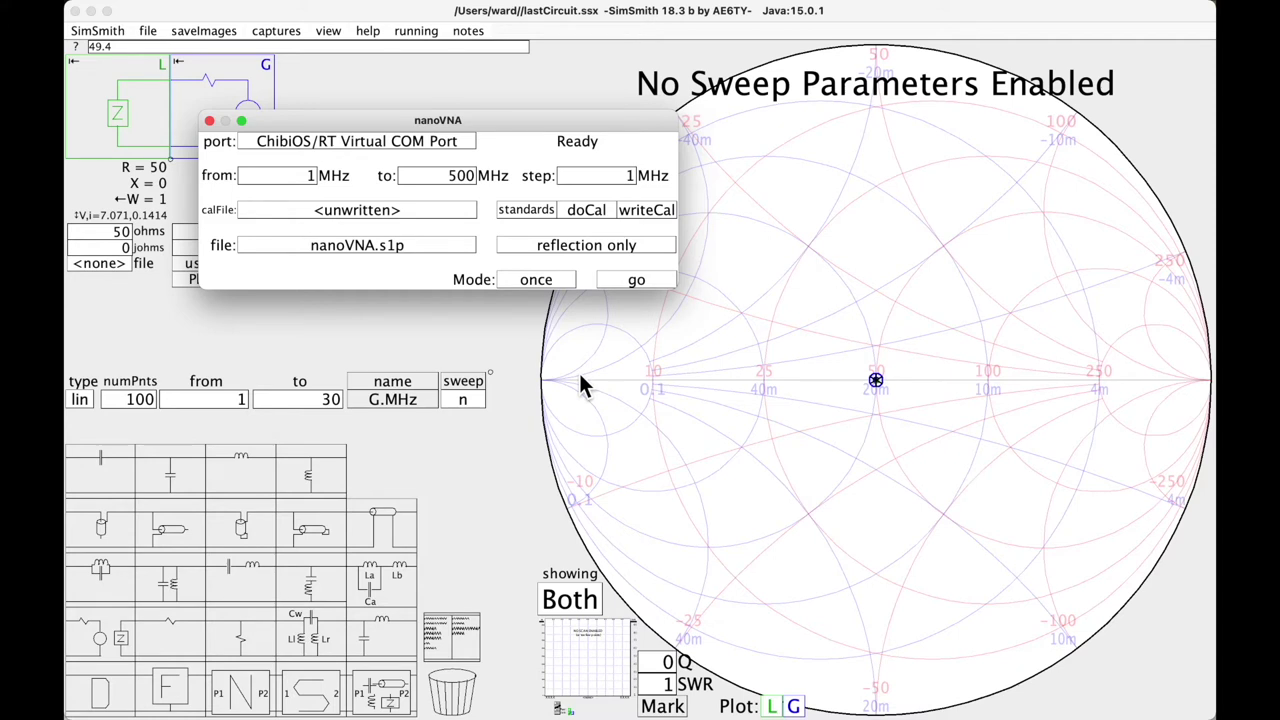
Save the calibration as calibrationNoOffset.nvCal in the videoSupport folder
{"action": "left_click", "coordinate": [652, 211]}
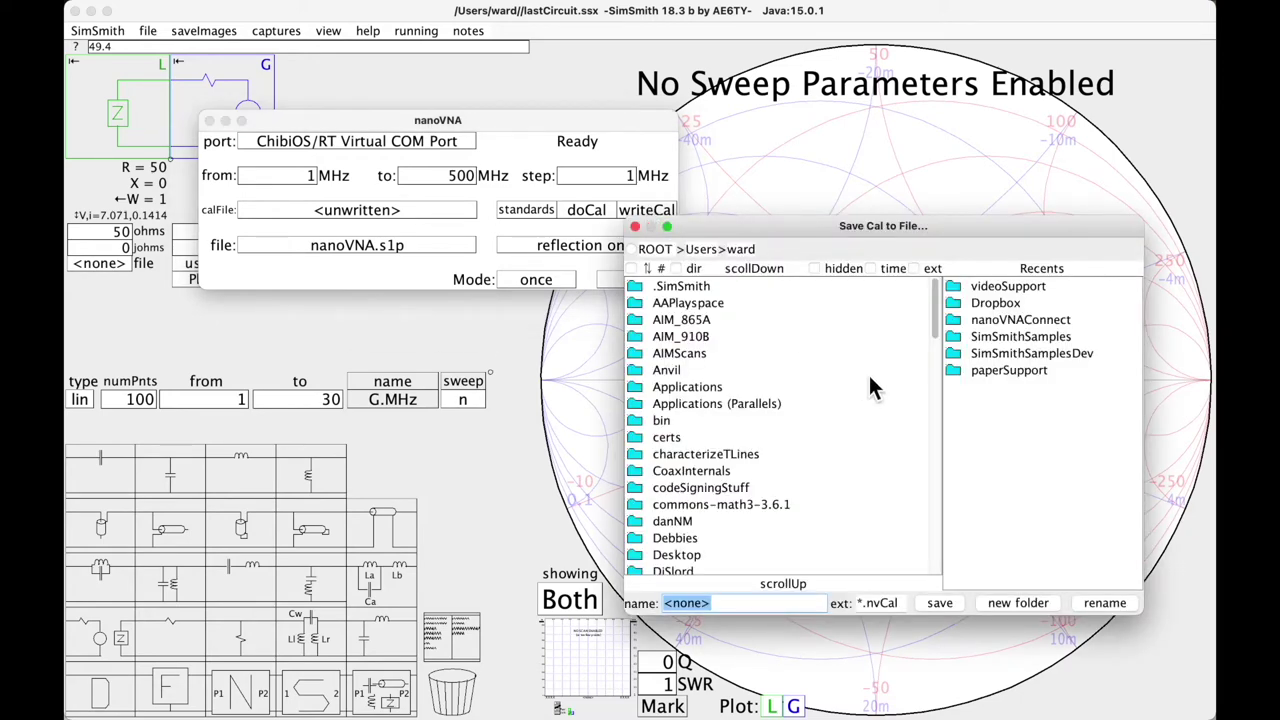
{"action": "left_click", "coordinate": [1006, 288]}
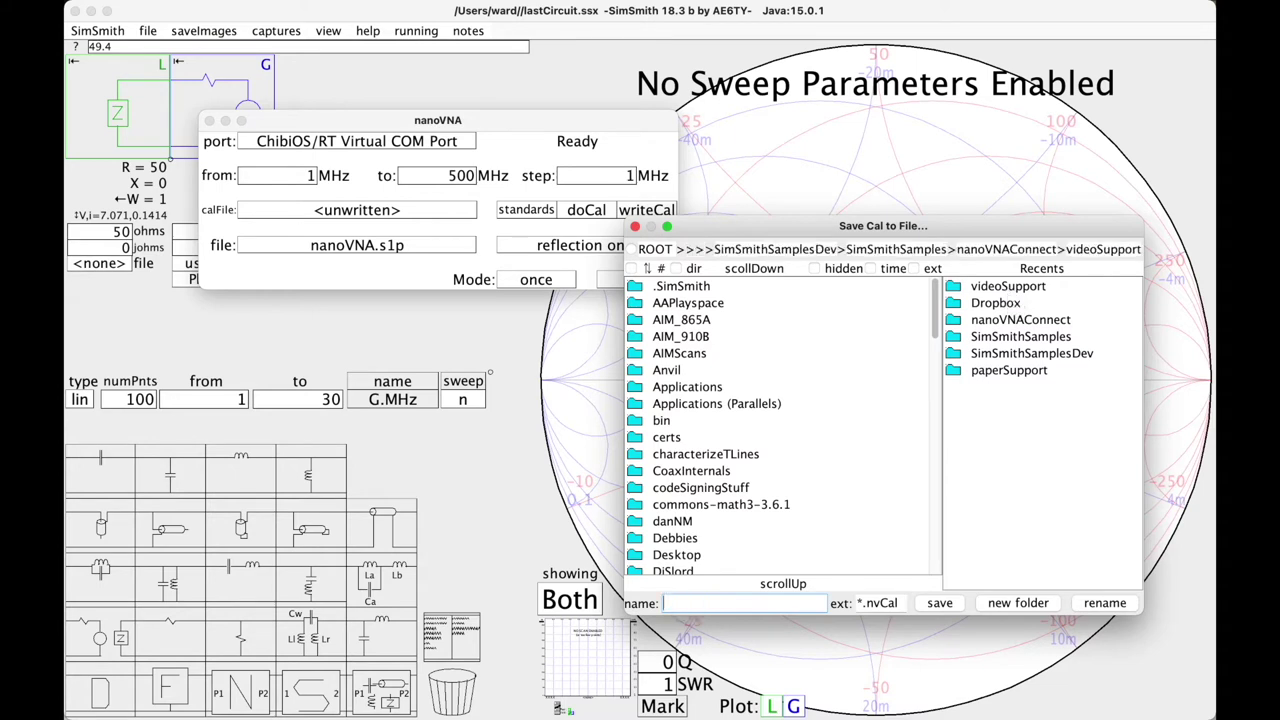
{"action": "left_click", "coordinate": [695, 607]}
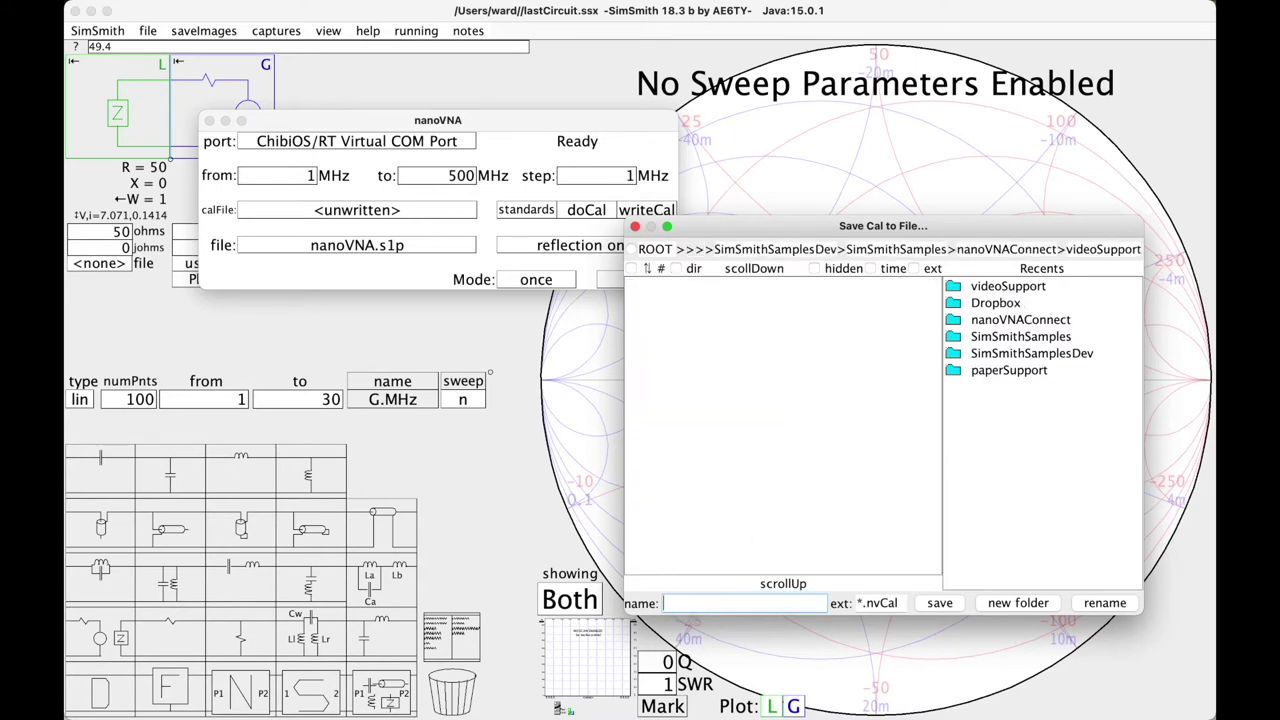
{"action": "type", "text": "calibrationNoOffs"}
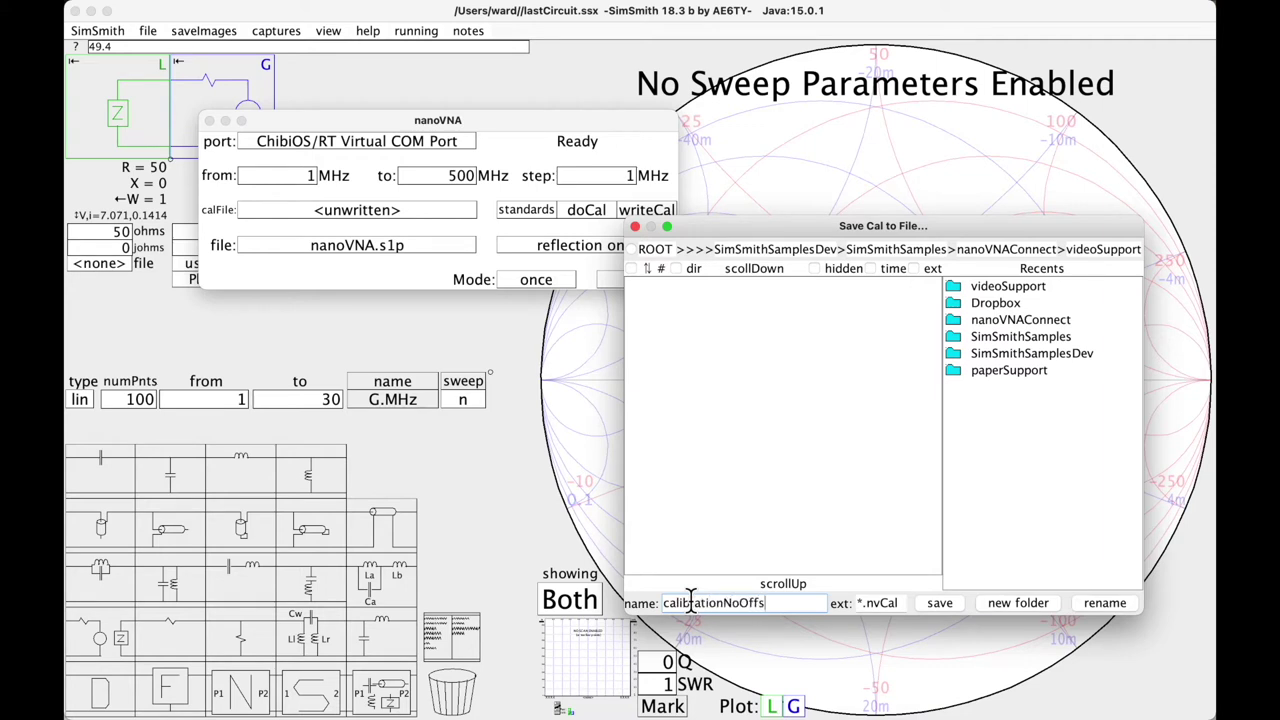
{"action": "type", "text": "et"}
{"action": "left_click", "coordinate": [940, 604]}
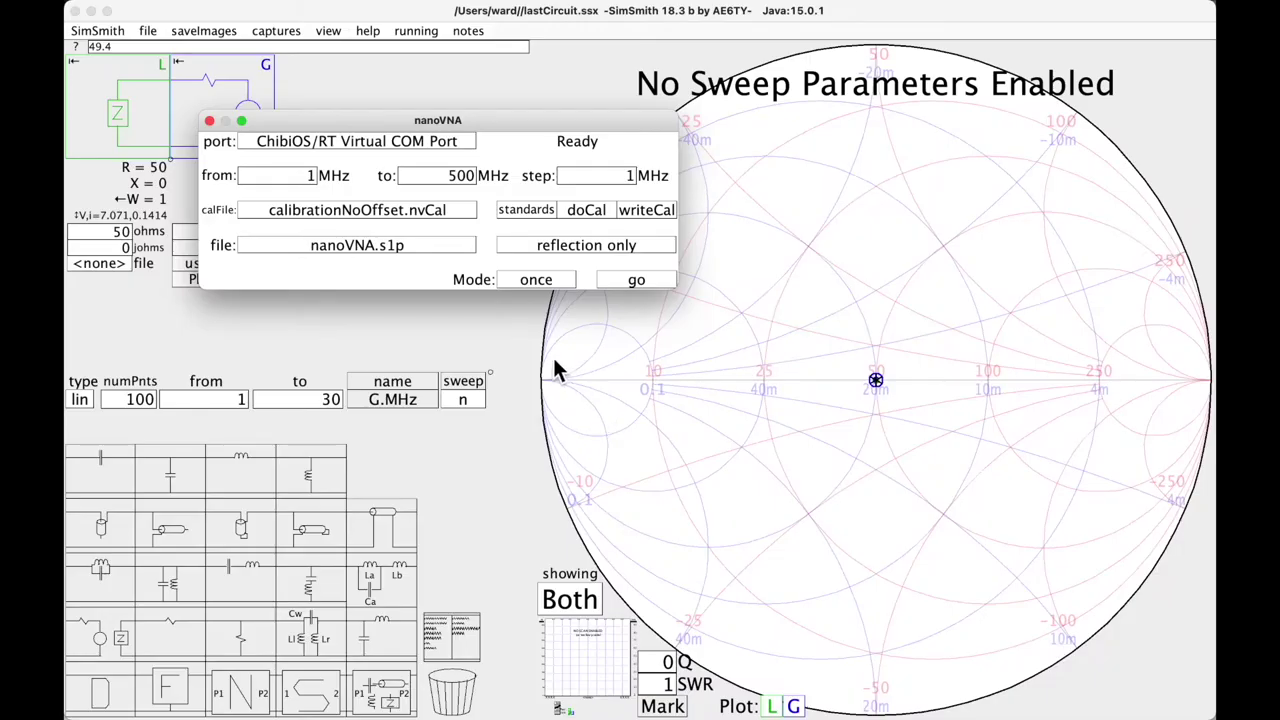
Switch to NOT symmetric two-port measurement and set the output file to videoSupport/seriesRshuntC.s2p
{"action": "left_click_drag", "start_coordinate": [382, 123], "coordinate": [383, 115]}
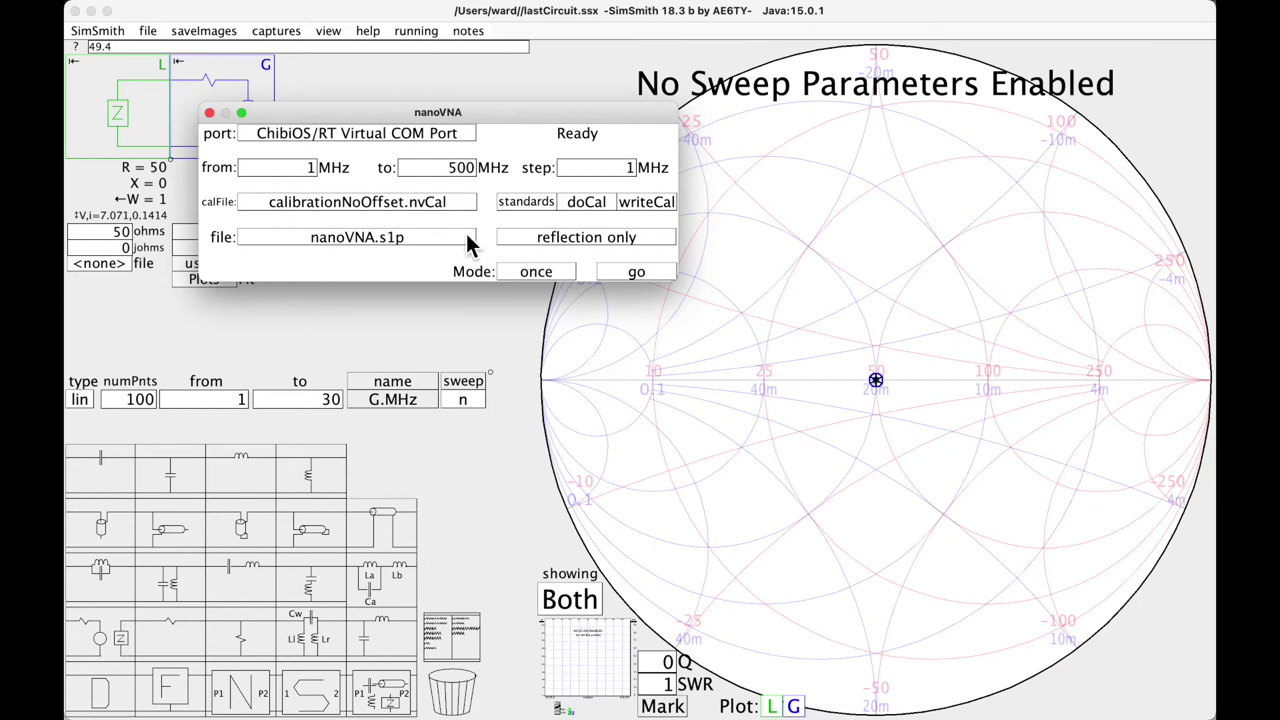
{"action": "left_click", "coordinate": [579, 237]}
{"action": "left_click", "coordinate": [579, 237]}
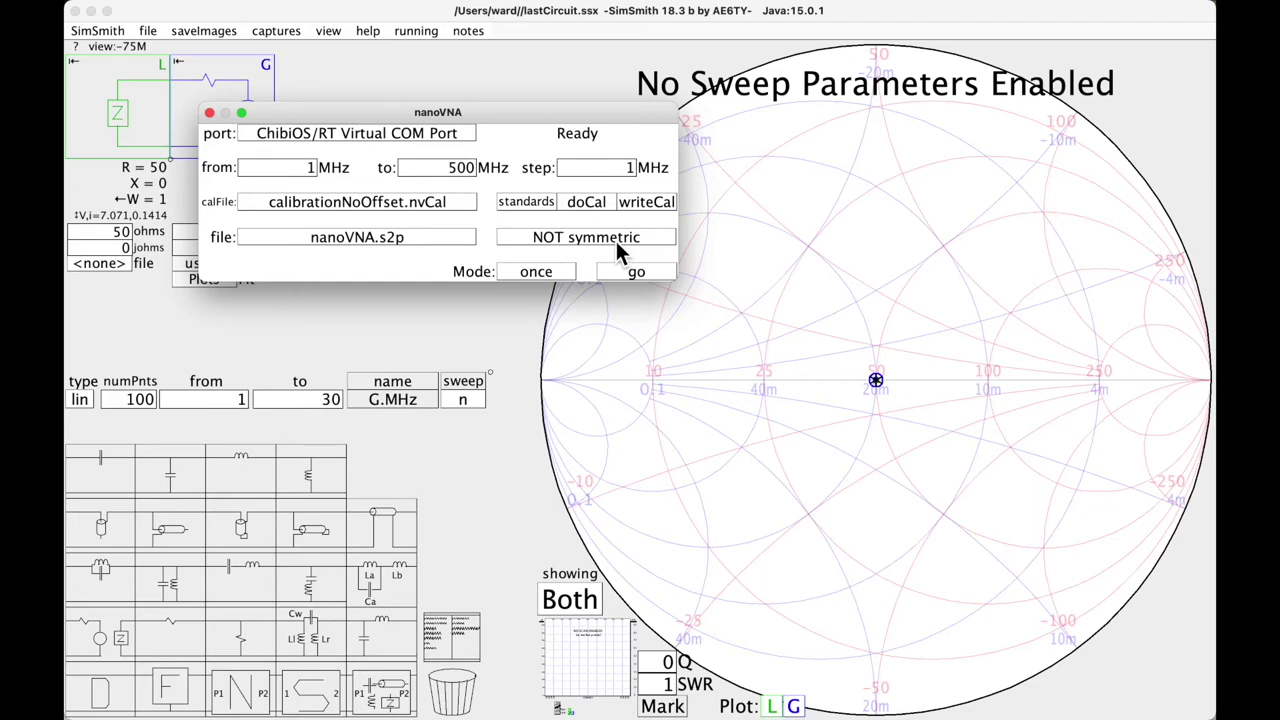
{"action": "left_click", "coordinate": [425, 240]}
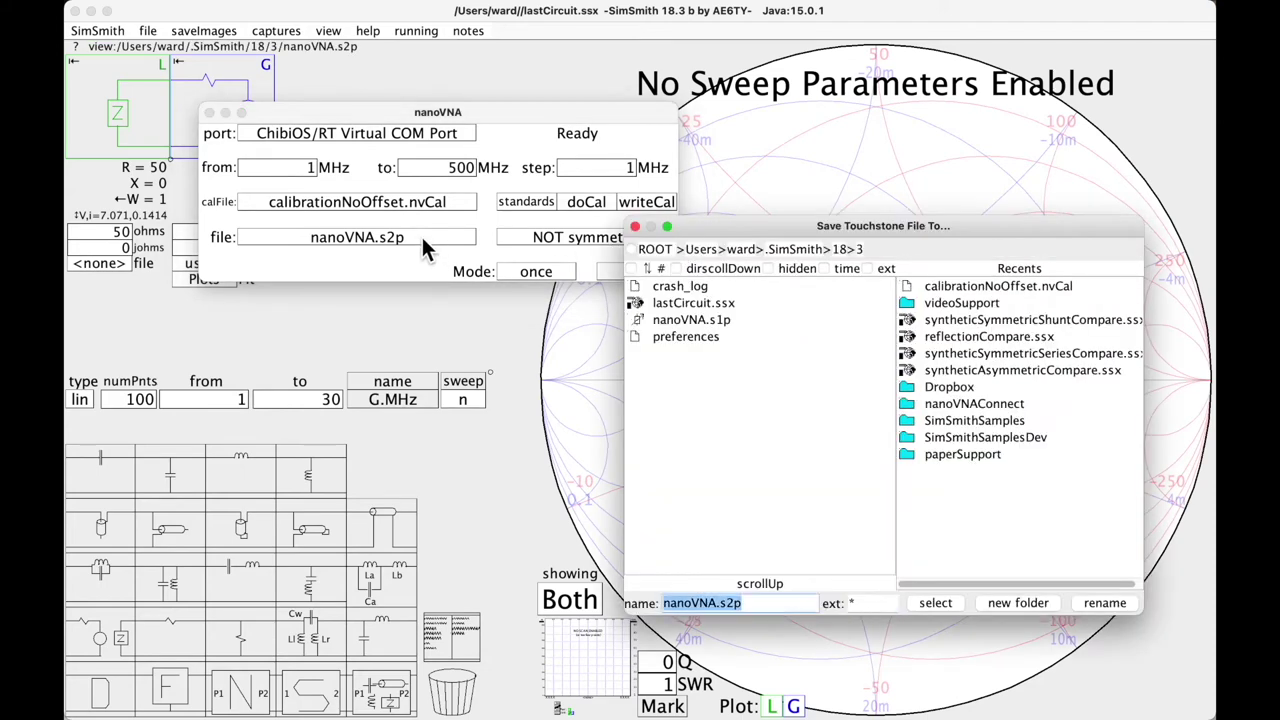
{"action": "left_click", "coordinate": [960, 303]}
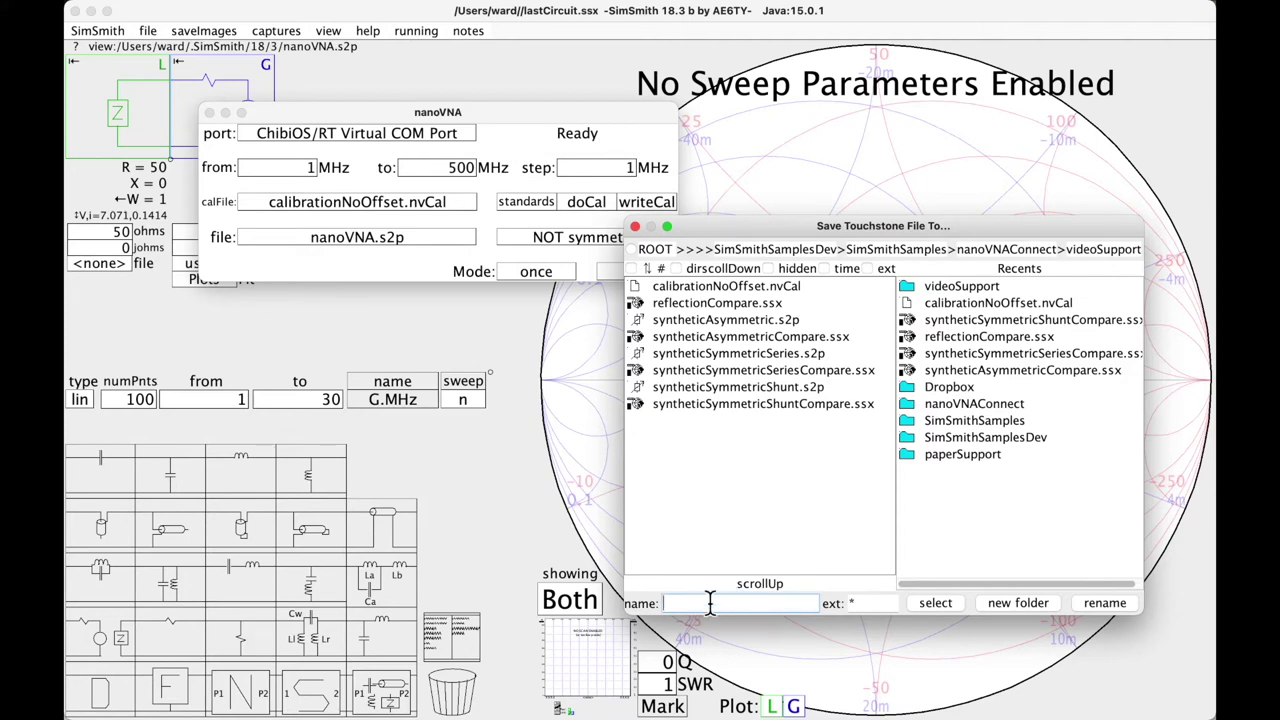
{"action": "type", "text": "seriesRShuntC"}
{"action": "left_click", "coordinate": [952, 603]}
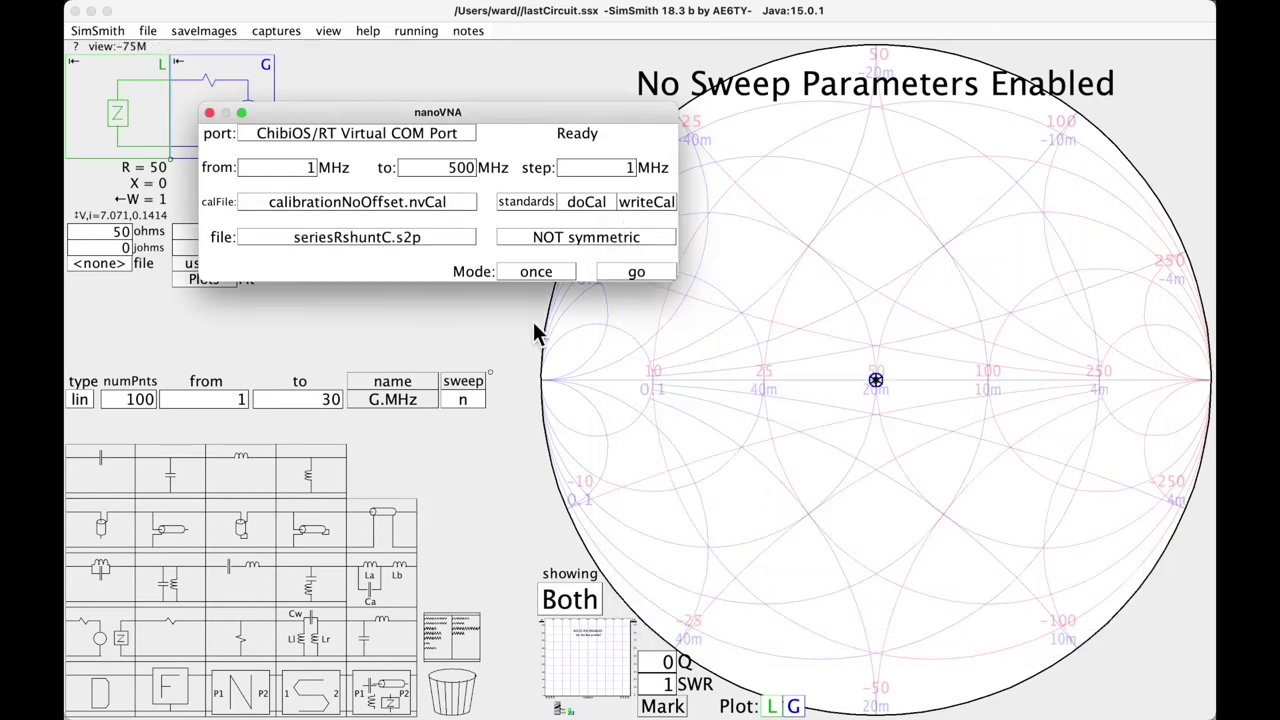
Change the stop frequency to 100 MHz and start the two-port measurement sweep
{"action": "left_click", "coordinate": [530, 350]}
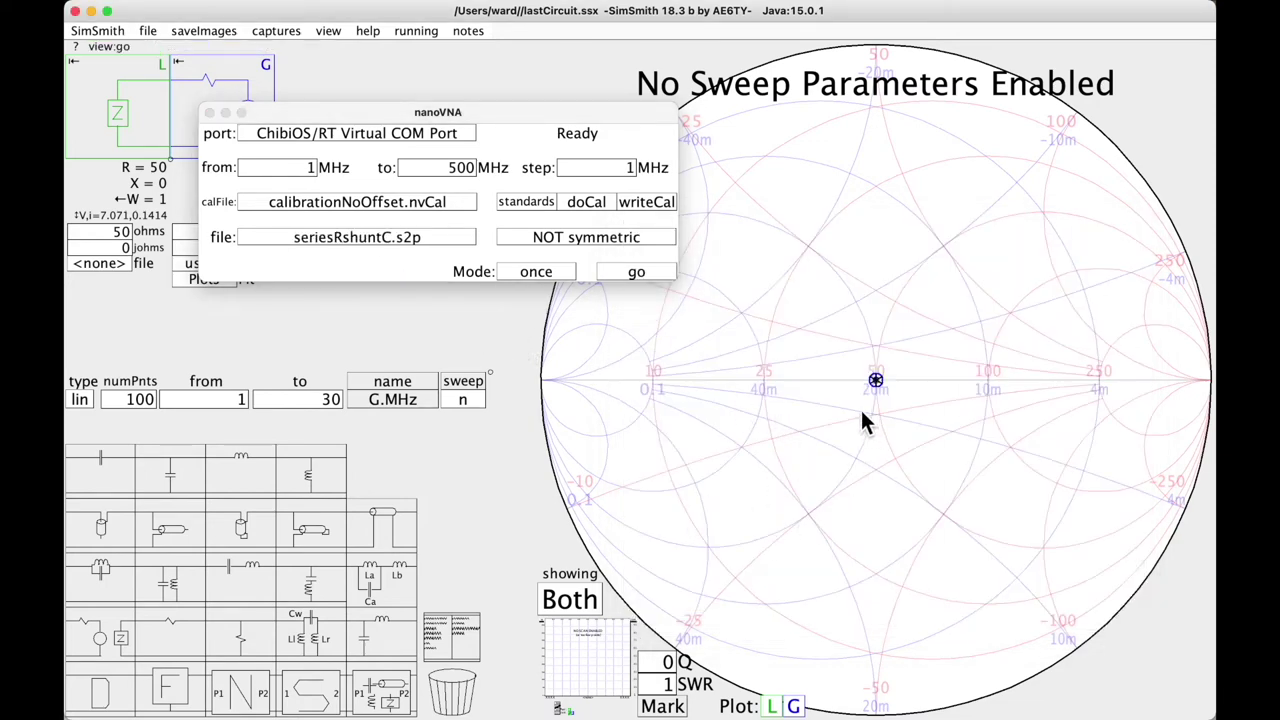
{"action": "double_click", "coordinate": [450, 167]}
{"action": "type", "text": "100"}
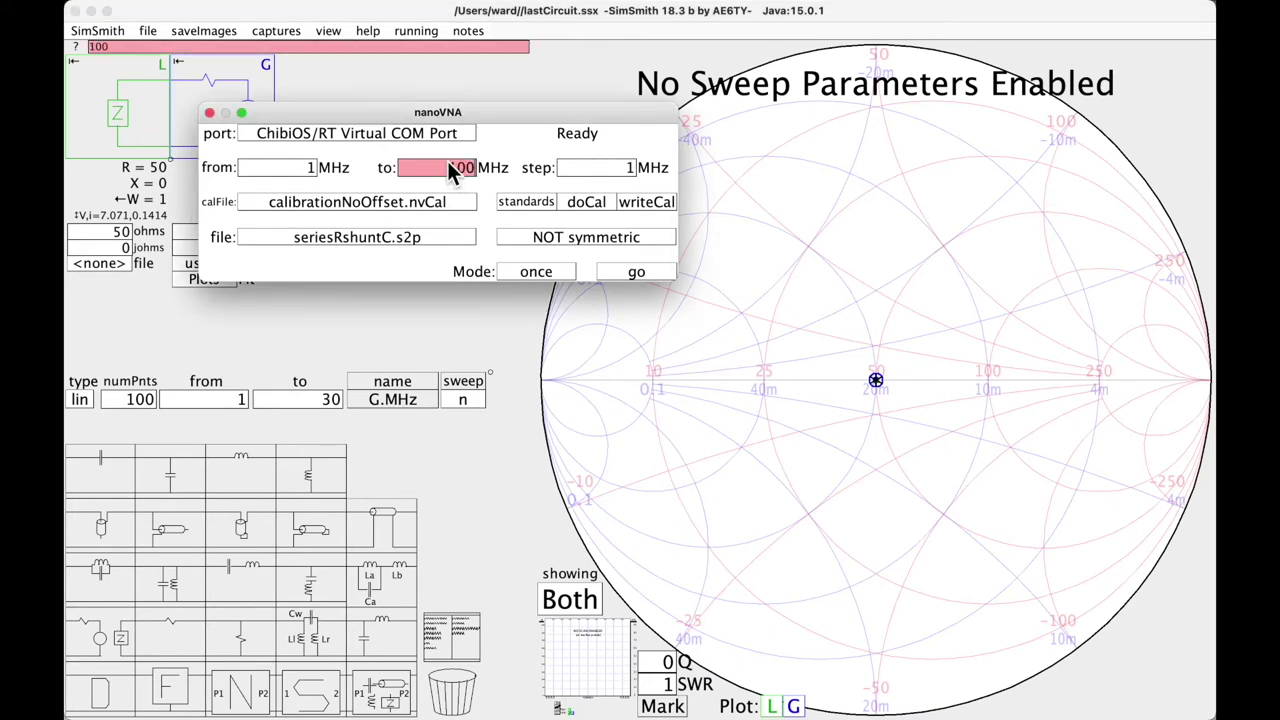
{"action": "key", "text": "Return"}
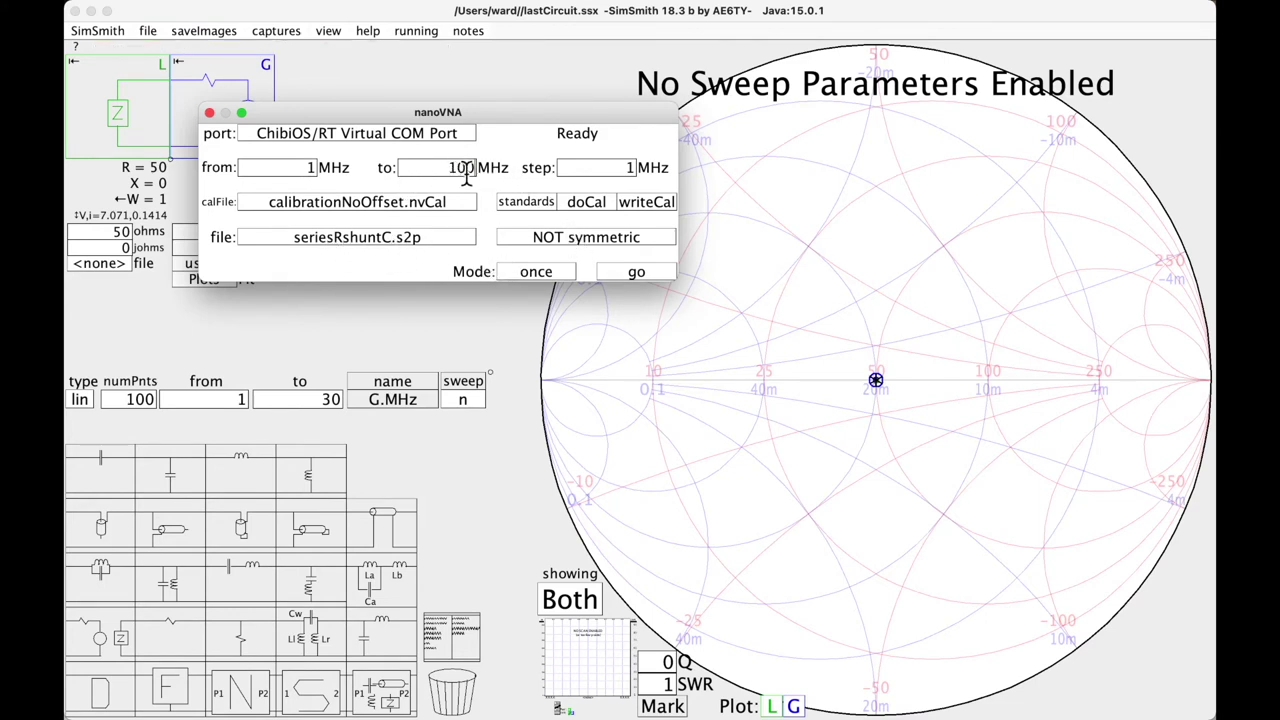
{"action": "left_click", "coordinate": [650, 271]}
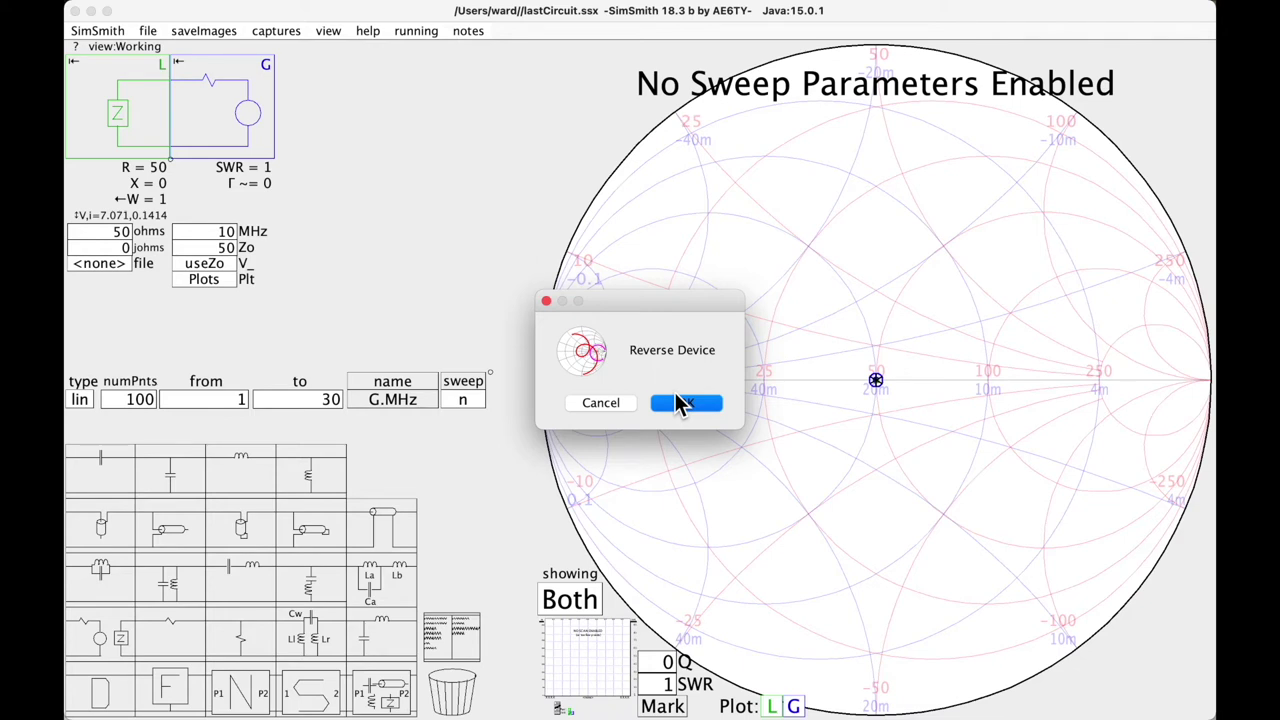
Confirm the Reverse Device and Restore Device prompts so the two-port fetch finishes, then view the saved seriesRshuntC.s2p
{"action": "left_click", "coordinate": [694, 403]}
{"action": "left_click", "coordinate": [688, 403]}
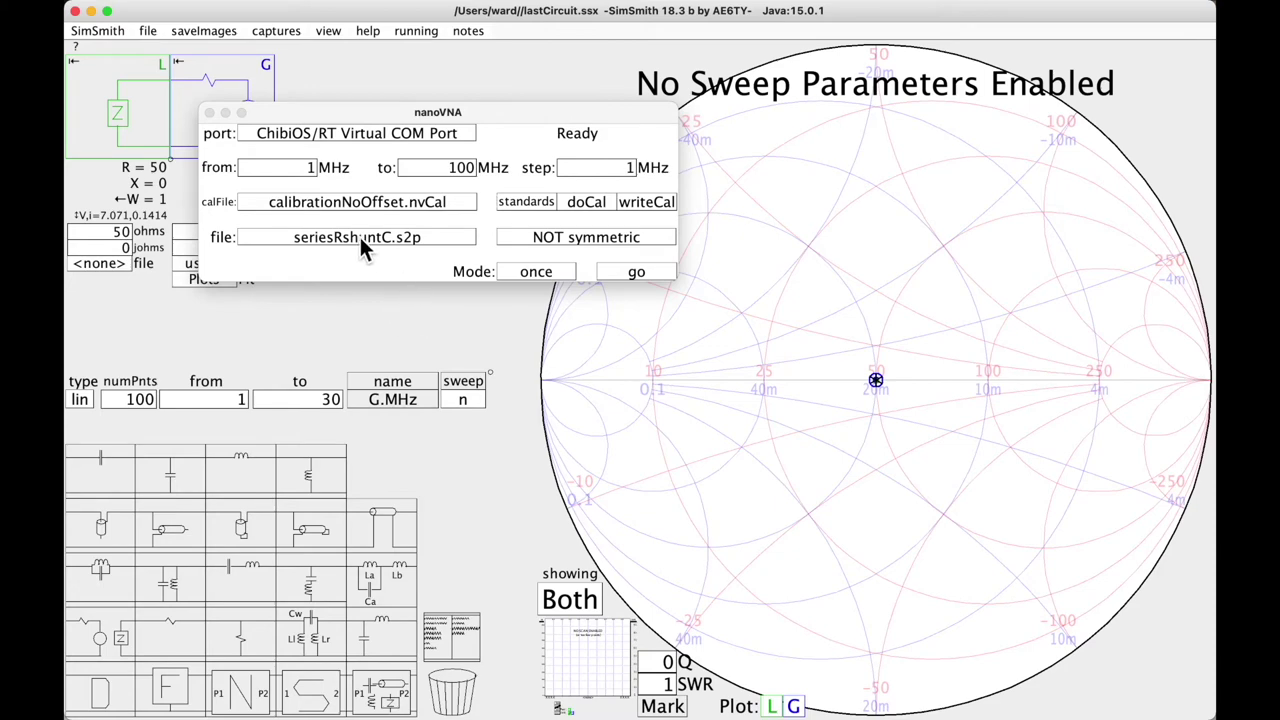
{"action": "left_click", "coordinate": [453, 639]}
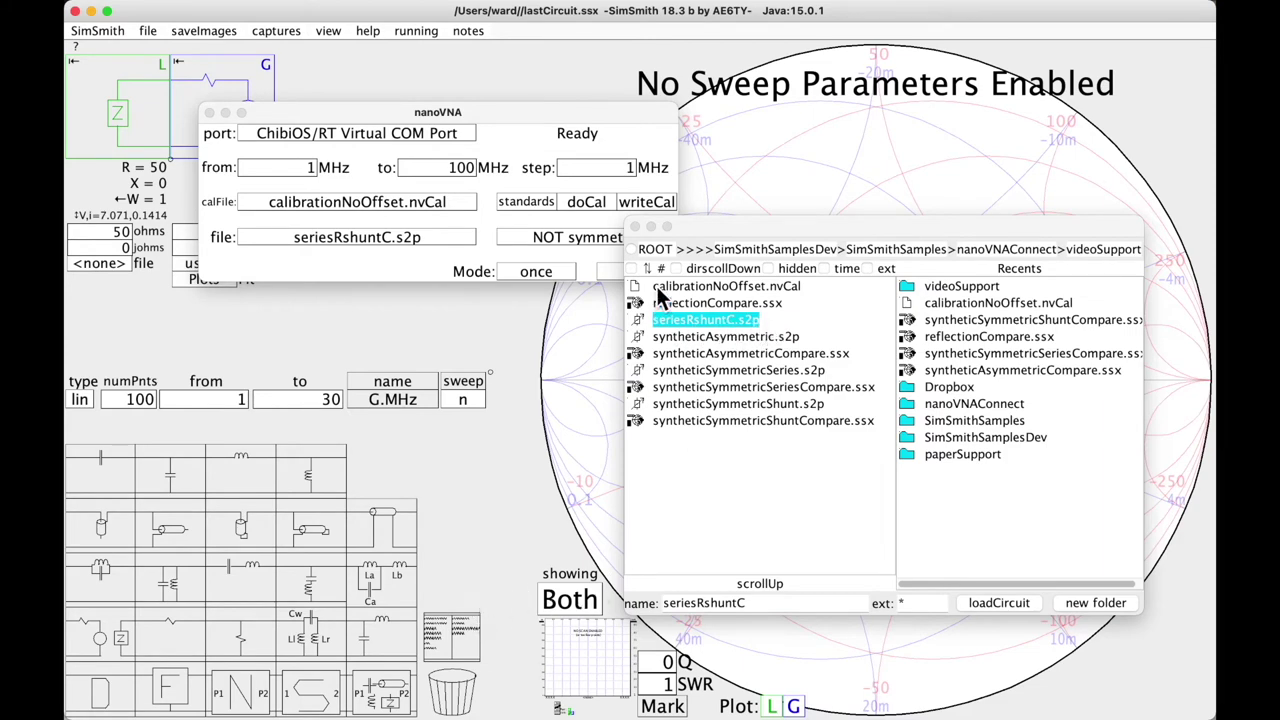
Close the file browser and the nanoVNA window to get back to the main schematic
{"action": "left_click", "coordinate": [635, 228]}
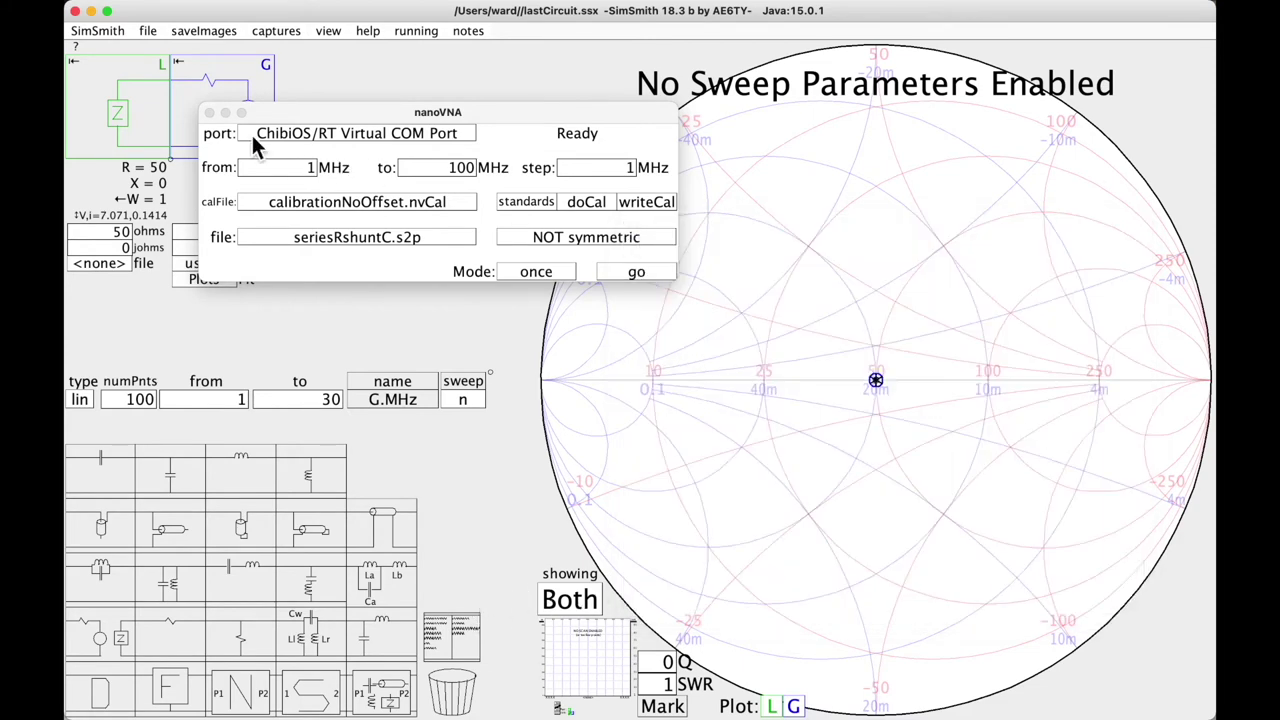
{"action": "left_click", "coordinate": [210, 113]}
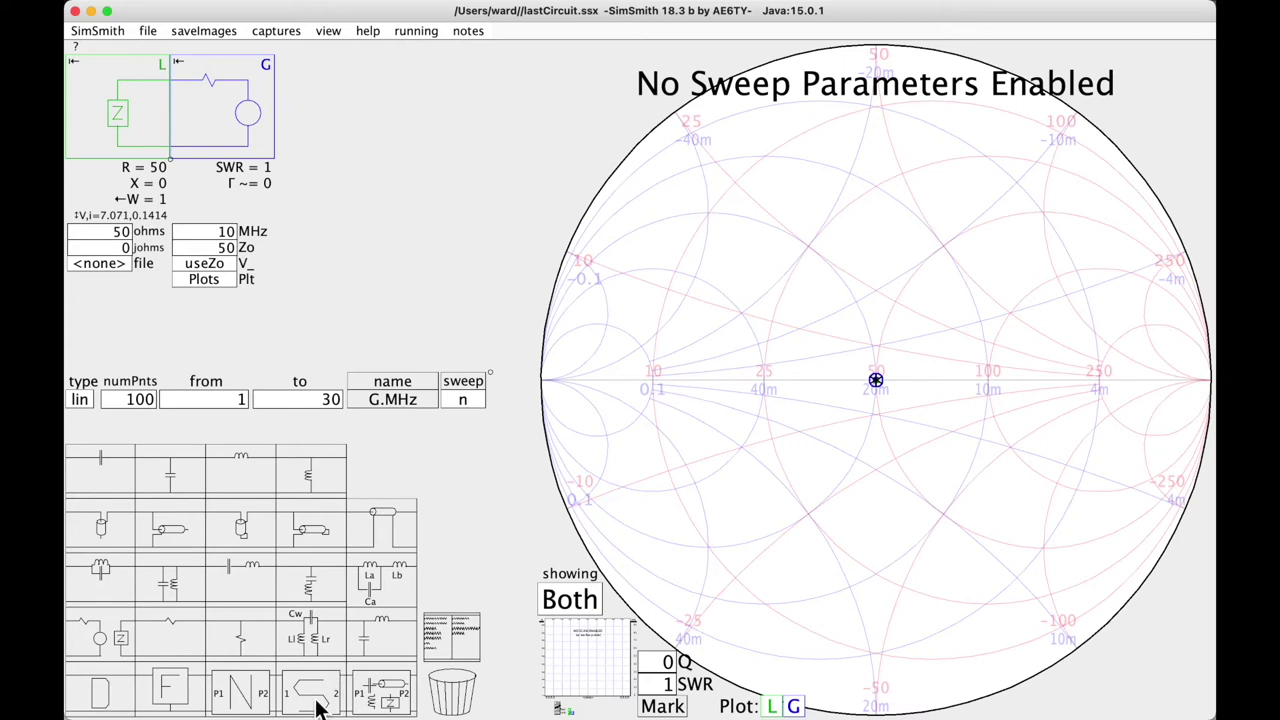
Add S-parameter block S1 with seriesRshuntC.s2p loaded, giving R = 91.89, X = −14.1
{"action": "left_click_drag", "start_coordinate": [318, 705], "coordinate": [216, 98]}
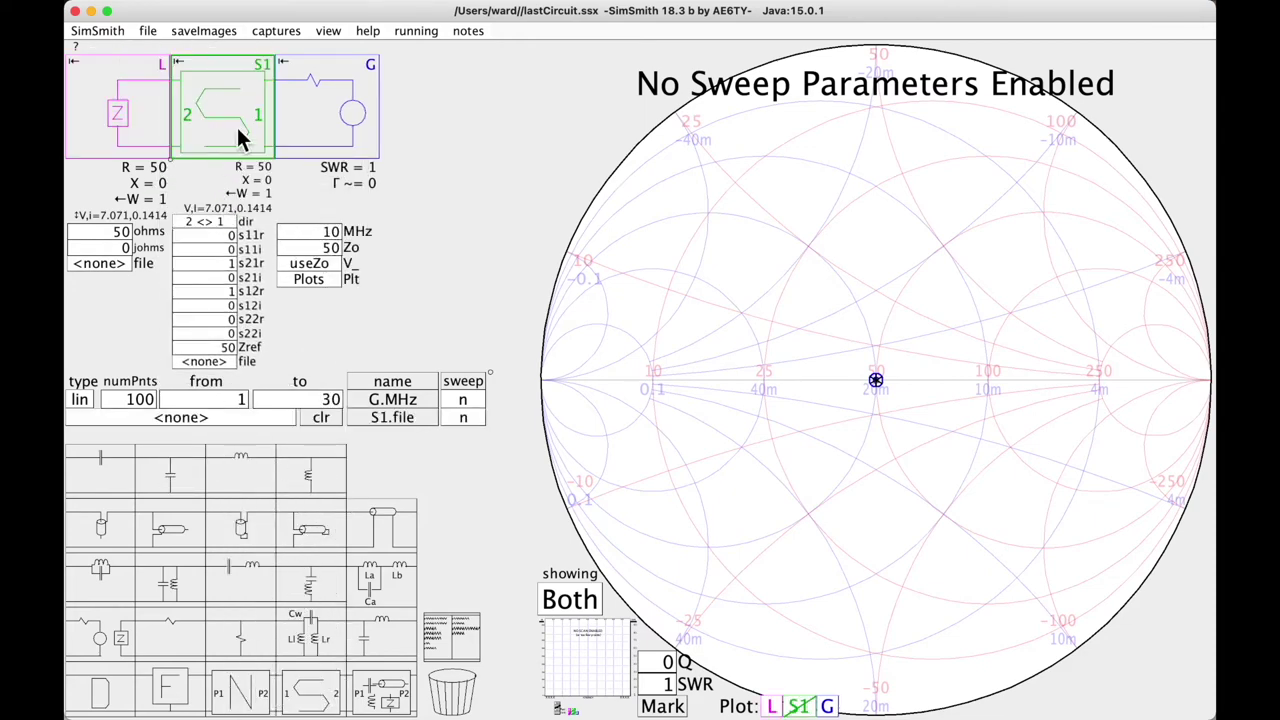
{"action": "left_click", "coordinate": [222, 362]}
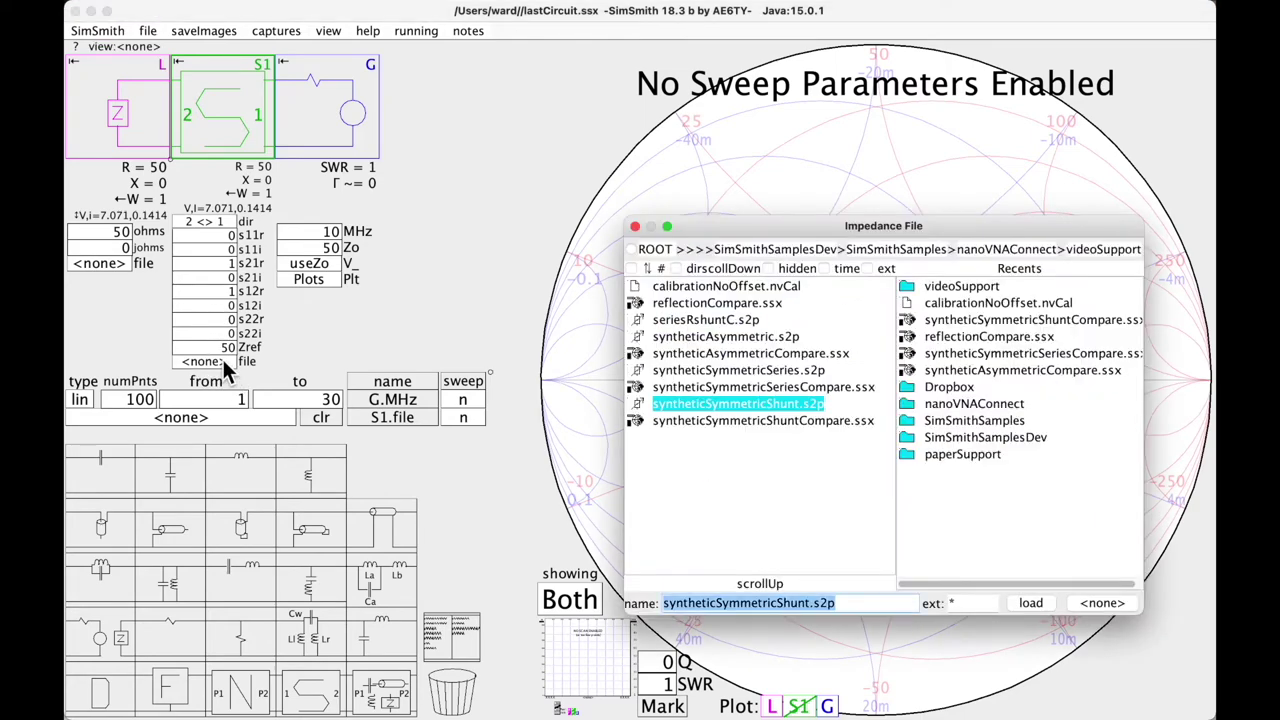
{"action": "left_click", "coordinate": [714, 320]}
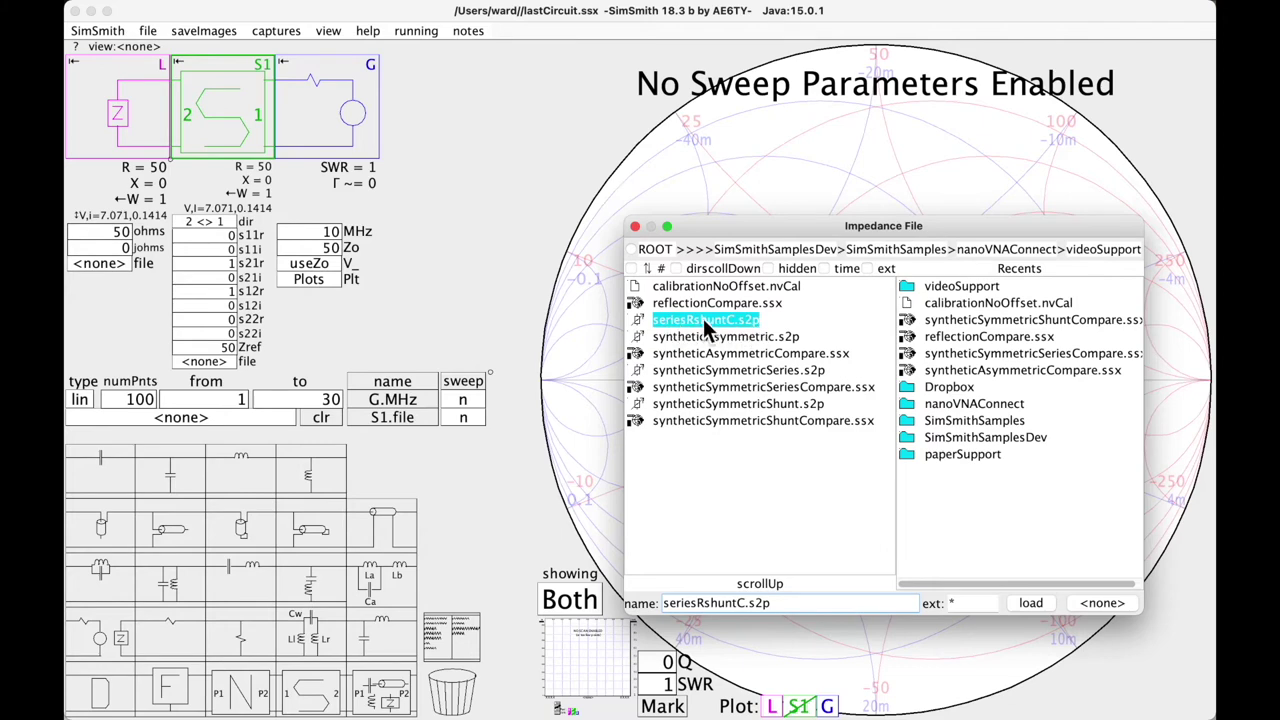
{"action": "left_click", "coordinate": [1038, 603]}
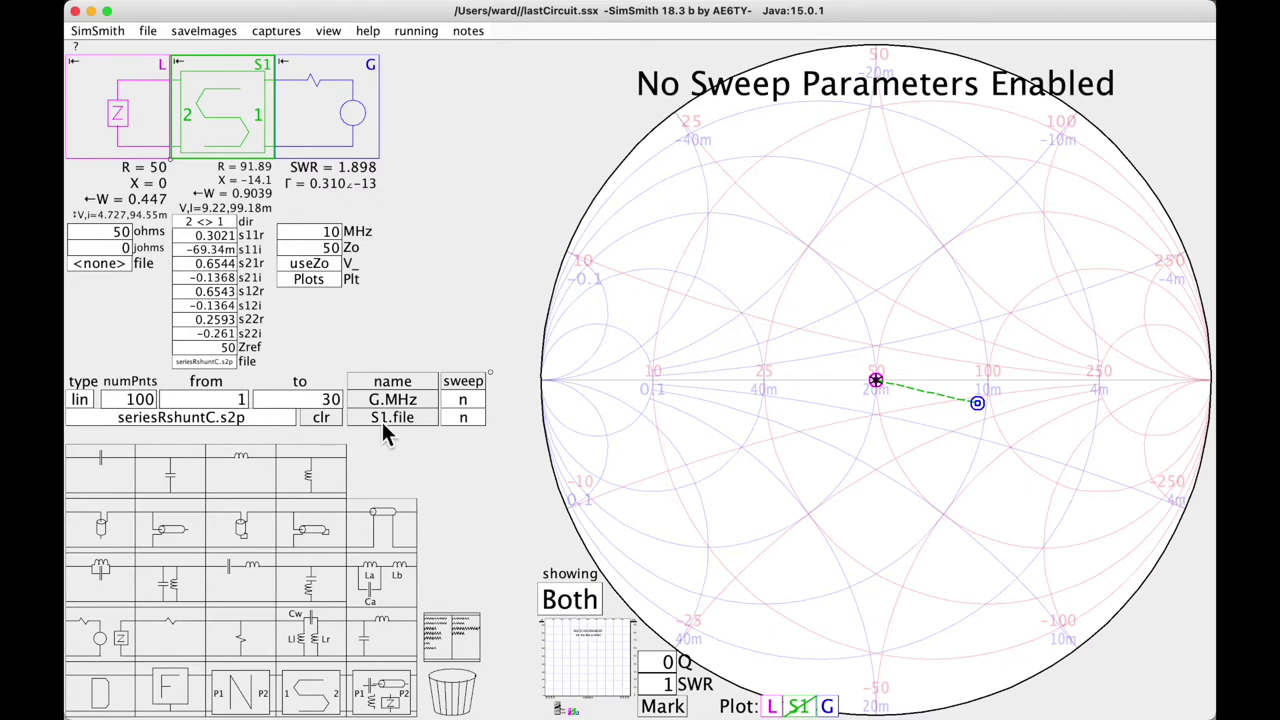
Set S1's sweep to y, show sweep curves, and hide L and G from the plot
{"action": "left_click", "coordinate": [472, 415]}
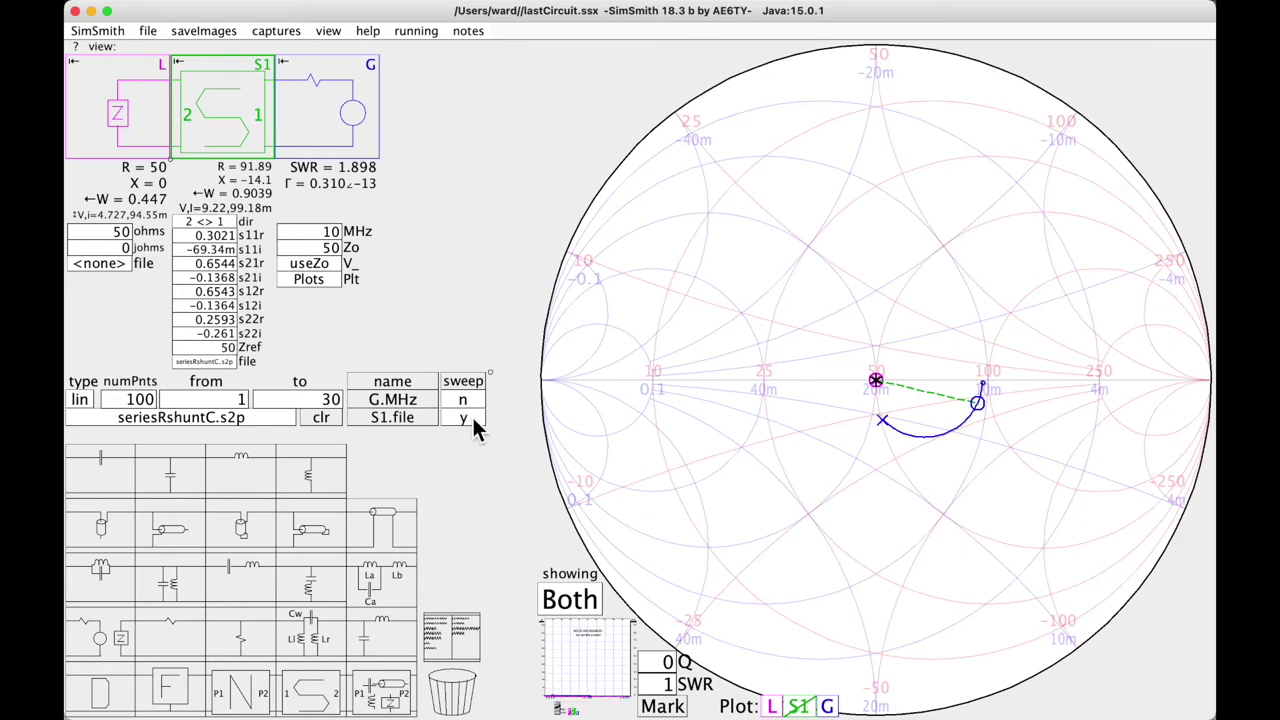
{"action": "left_click", "coordinate": [583, 606]}
{"action": "left_click", "coordinate": [580, 604]}
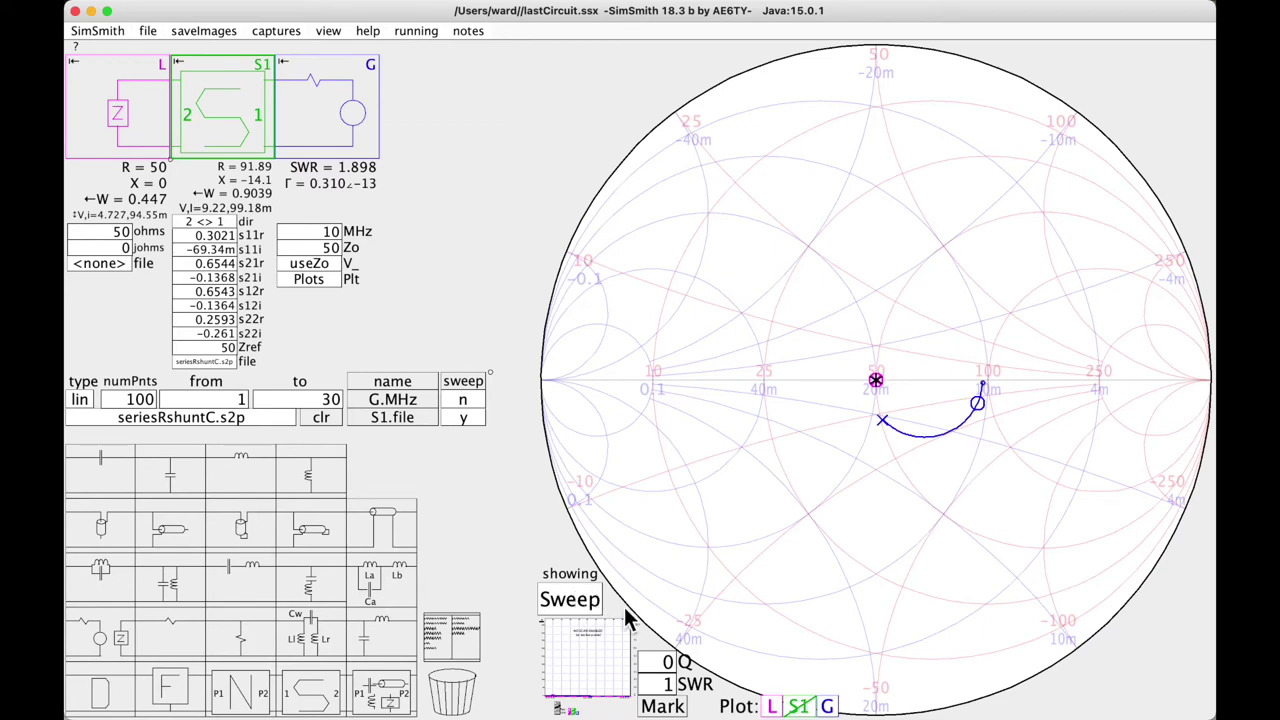
{"action": "left_click", "coordinate": [773, 706]}
{"action": "left_click", "coordinate": [829, 706]}
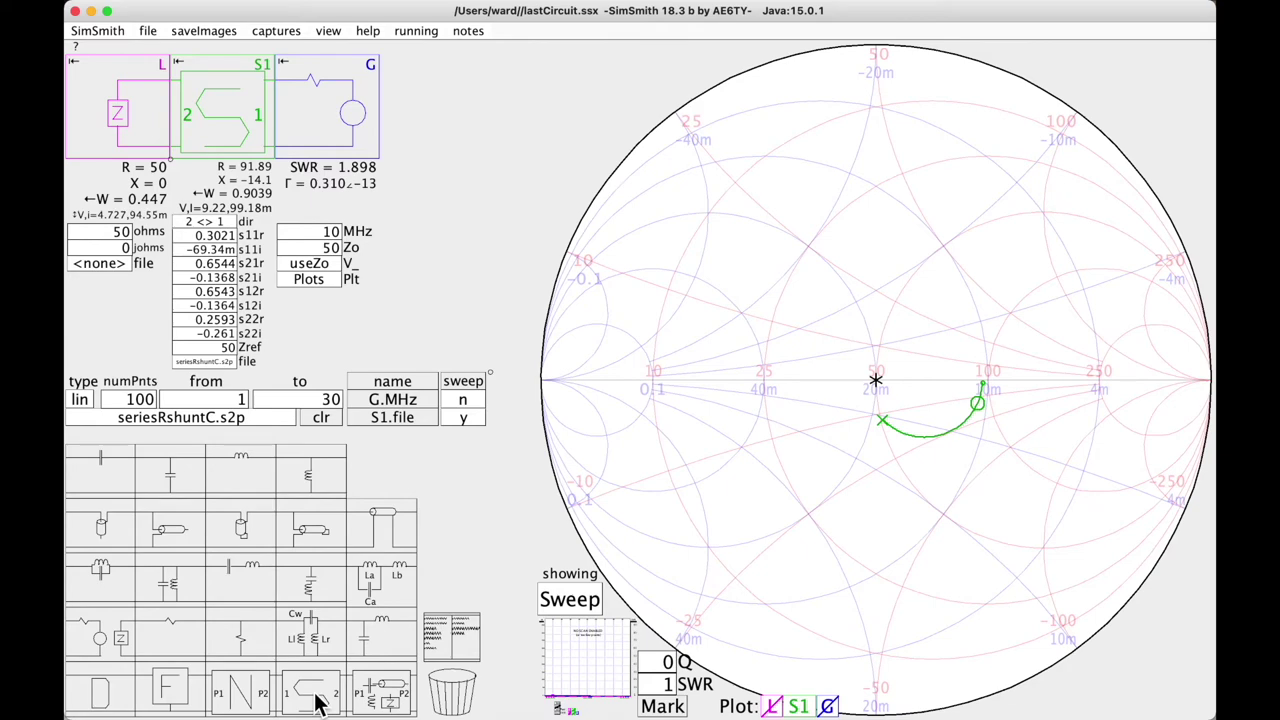
Place generator LG1 after S1 and equation block A before G, then open A.equ
{"action": "left_click_drag", "start_coordinate": [99, 636], "coordinate": [332, 105]}
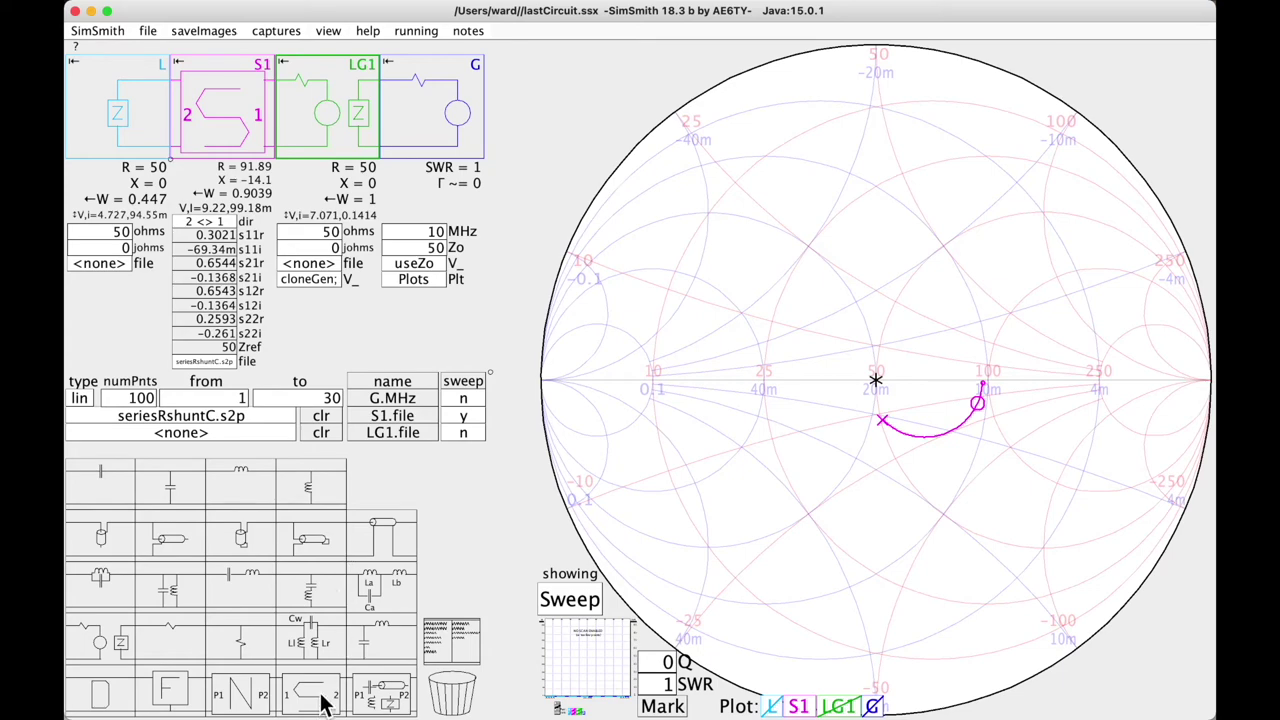
{"action": "left_click_drag", "start_coordinate": [388, 703], "coordinate": [436, 96]}
{"action": "left_click", "coordinate": [428, 232]}
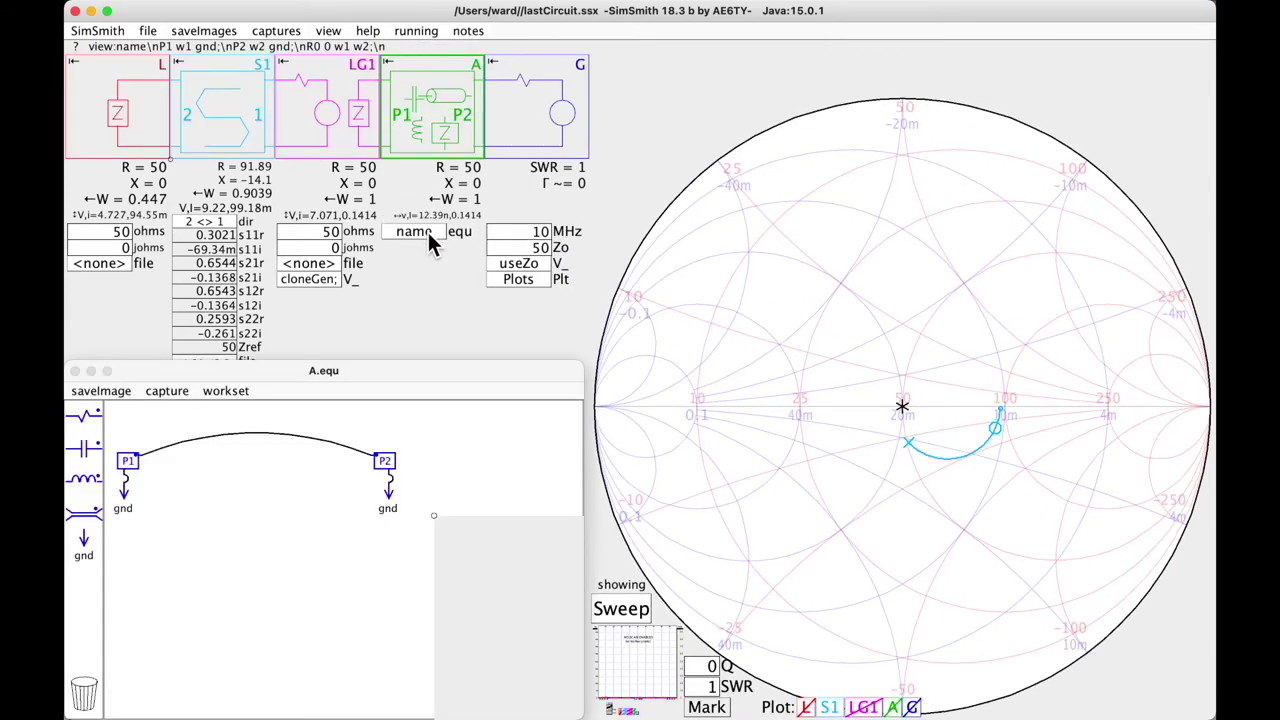
In block A's circuit, wire capacitor C1 from P1 and add series resistor R1 toward P2
{"action": "left_click_drag", "start_coordinate": [88, 450], "coordinate": [236, 476]}
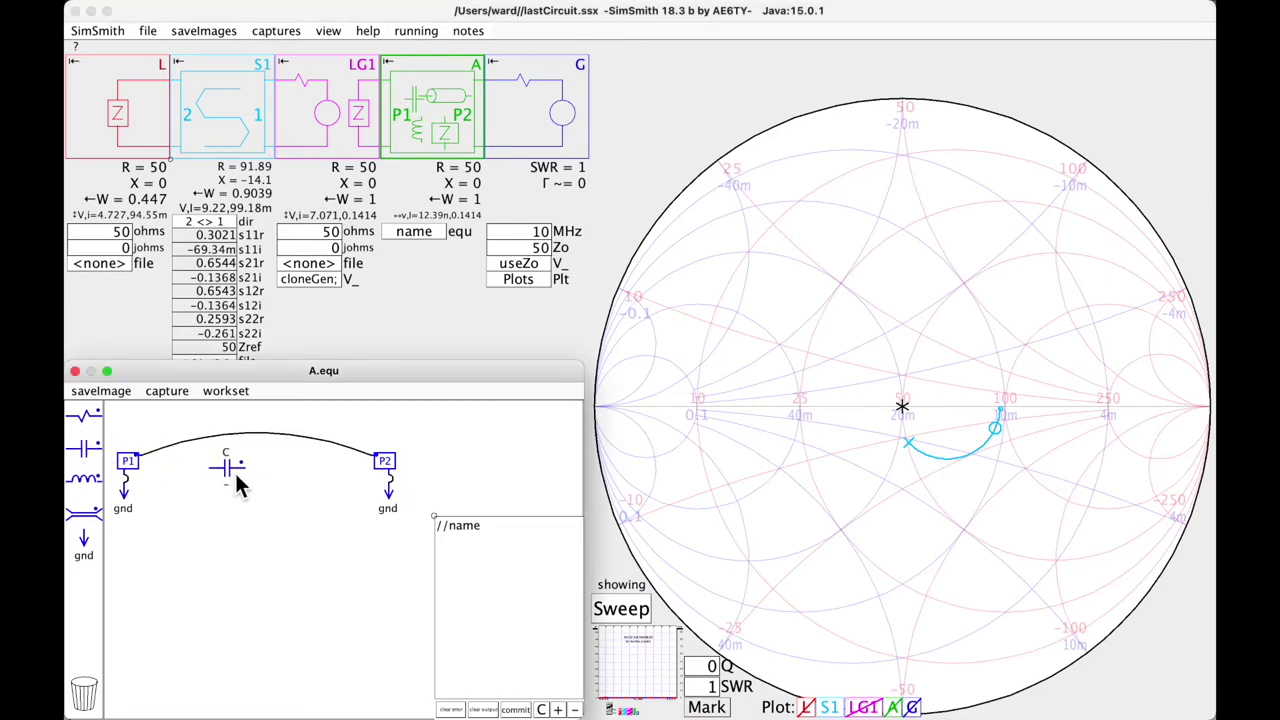
{"action": "left_click", "coordinate": [145, 457]}
{"action": "left_click_drag", "start_coordinate": [145, 457], "coordinate": [228, 470]}
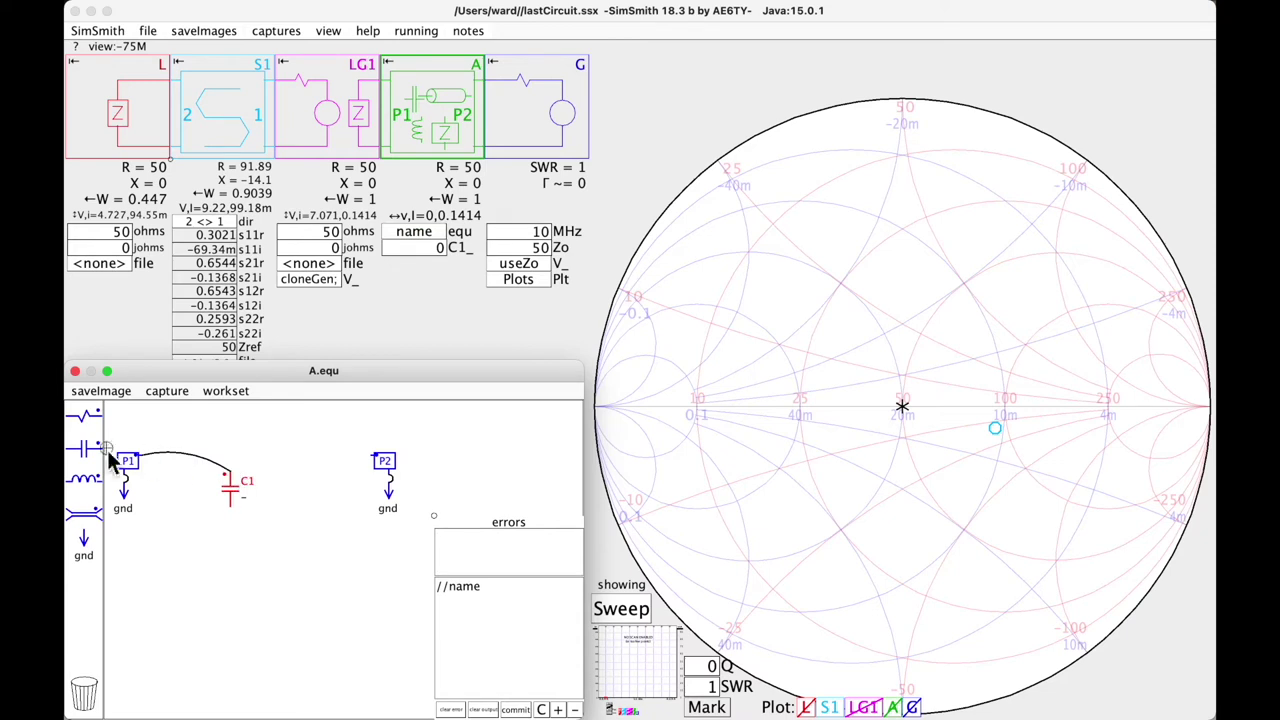
{"action": "left_click_drag", "start_coordinate": [86, 430], "coordinate": [282, 468]}
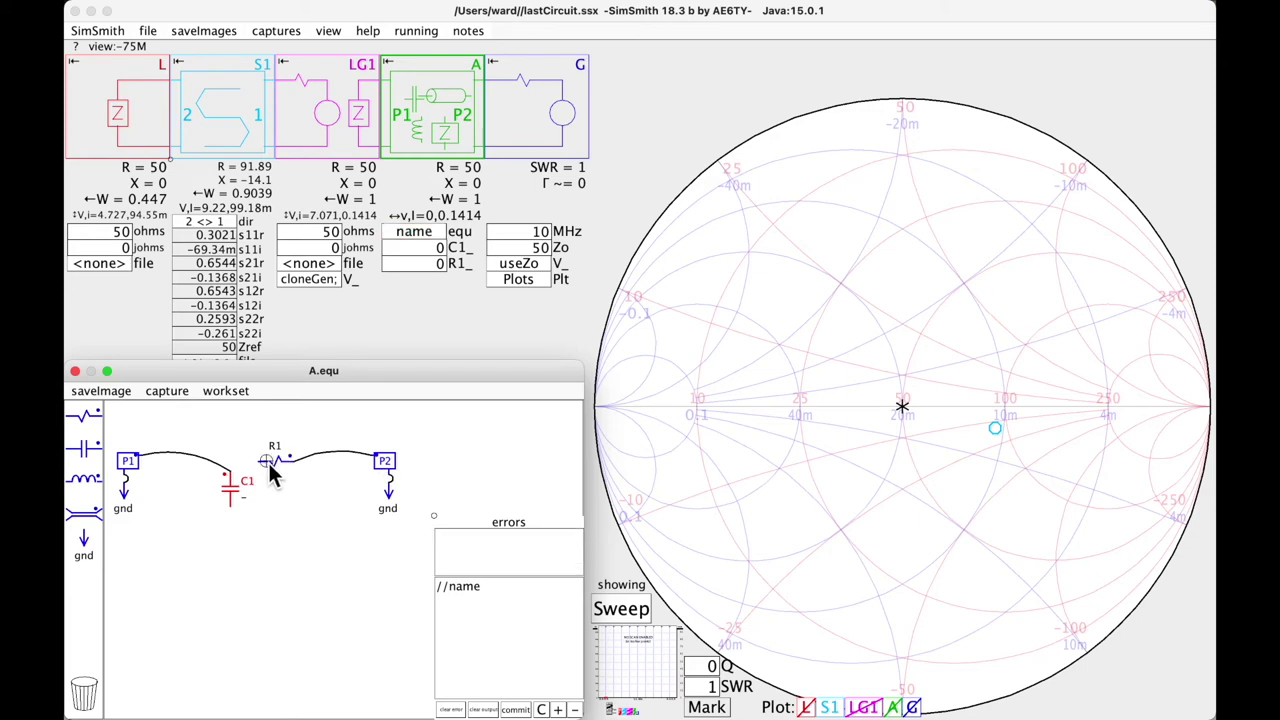
{"action": "left_click_drag", "start_coordinate": [266, 463], "coordinate": [230, 472]}
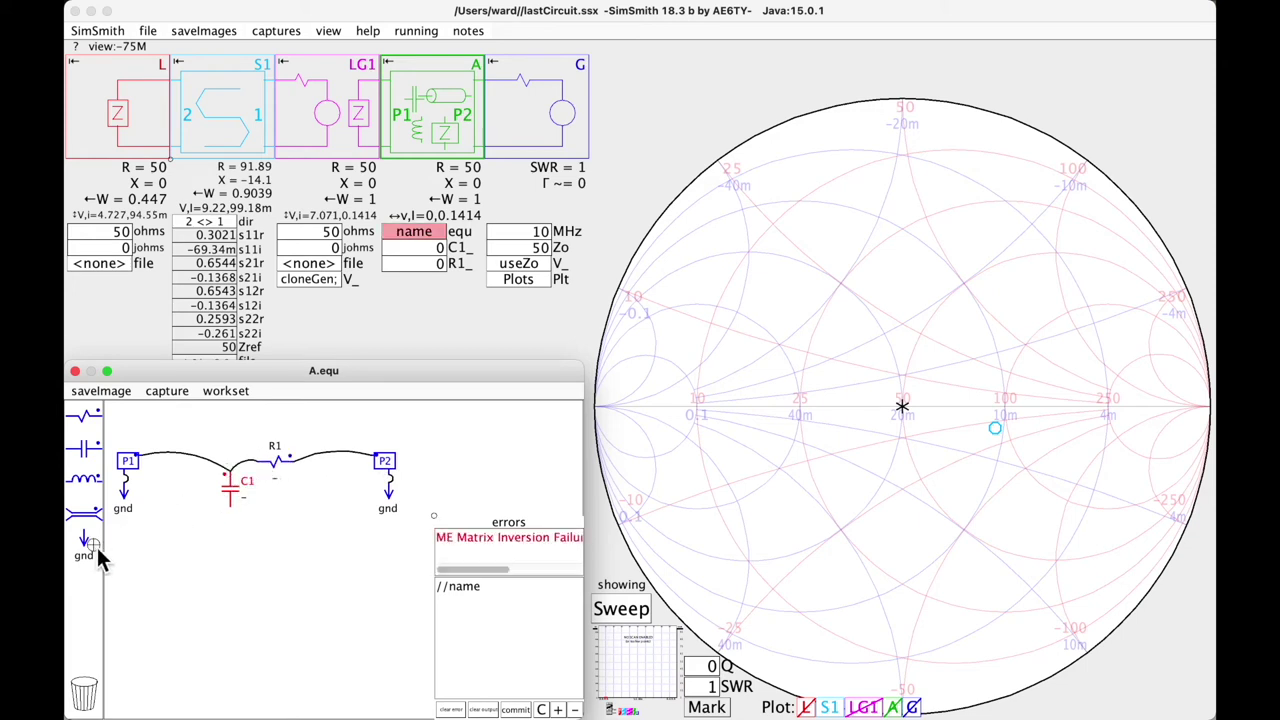
Connect C1's lower end to ground and show the generator G point on the chart
{"action": "left_click_drag", "start_coordinate": [87, 547], "coordinate": [232, 543]}
{"action": "left_click", "coordinate": [232, 513]}
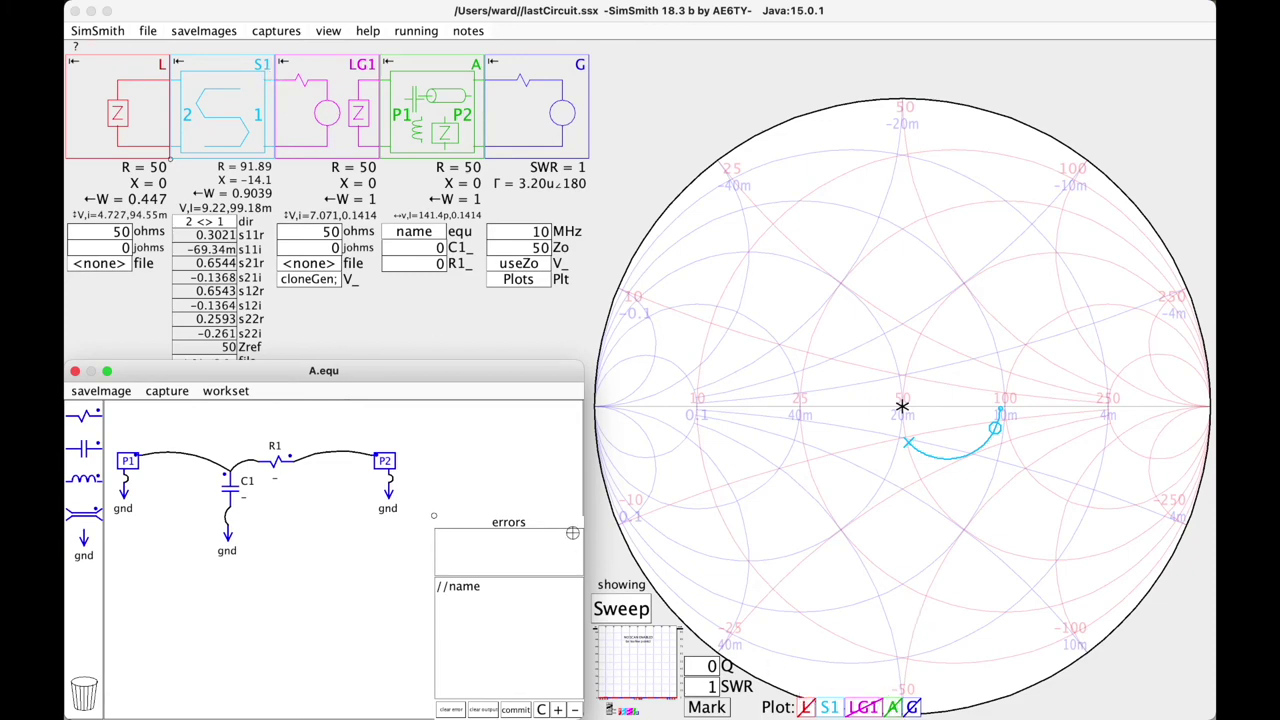
{"action": "left_click", "coordinate": [912, 707]}
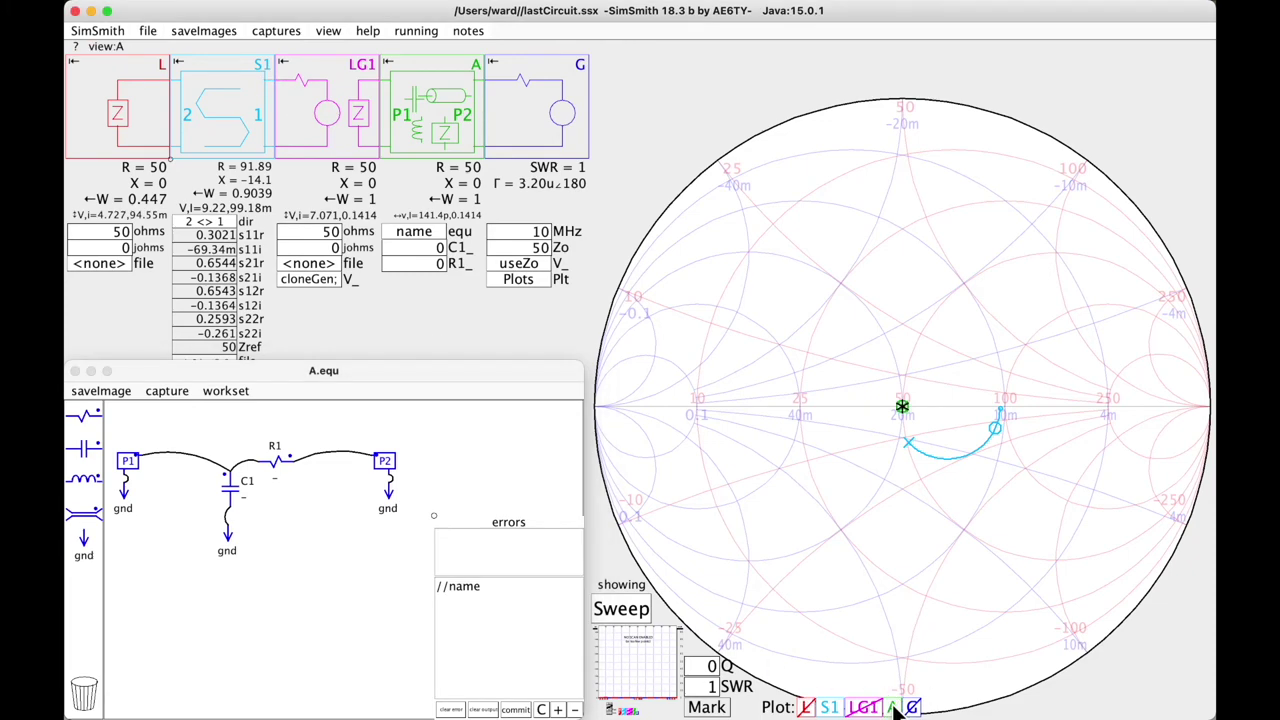
Close the A editor and set C1 to 100p and R1 to 47 ohms
{"action": "left_click", "coordinate": [74, 371]}
{"action": "double_click", "coordinate": [438, 248]}
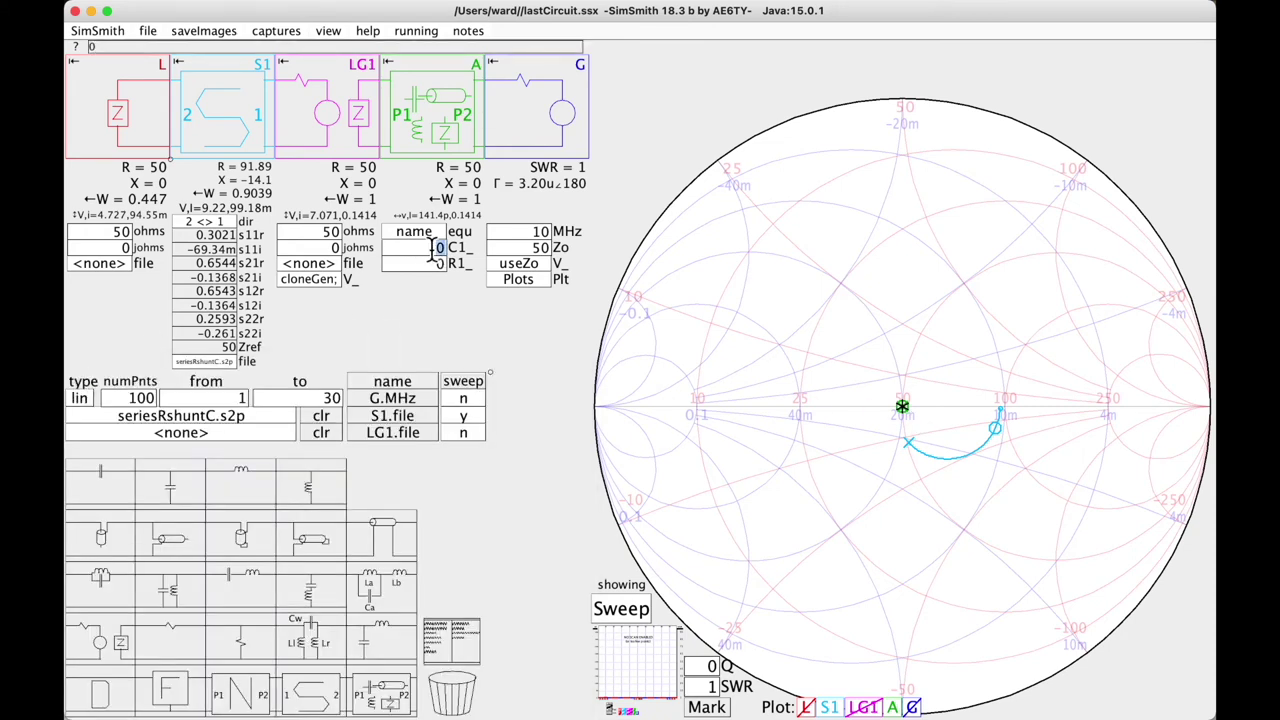
{"action": "type", "text": "100"}
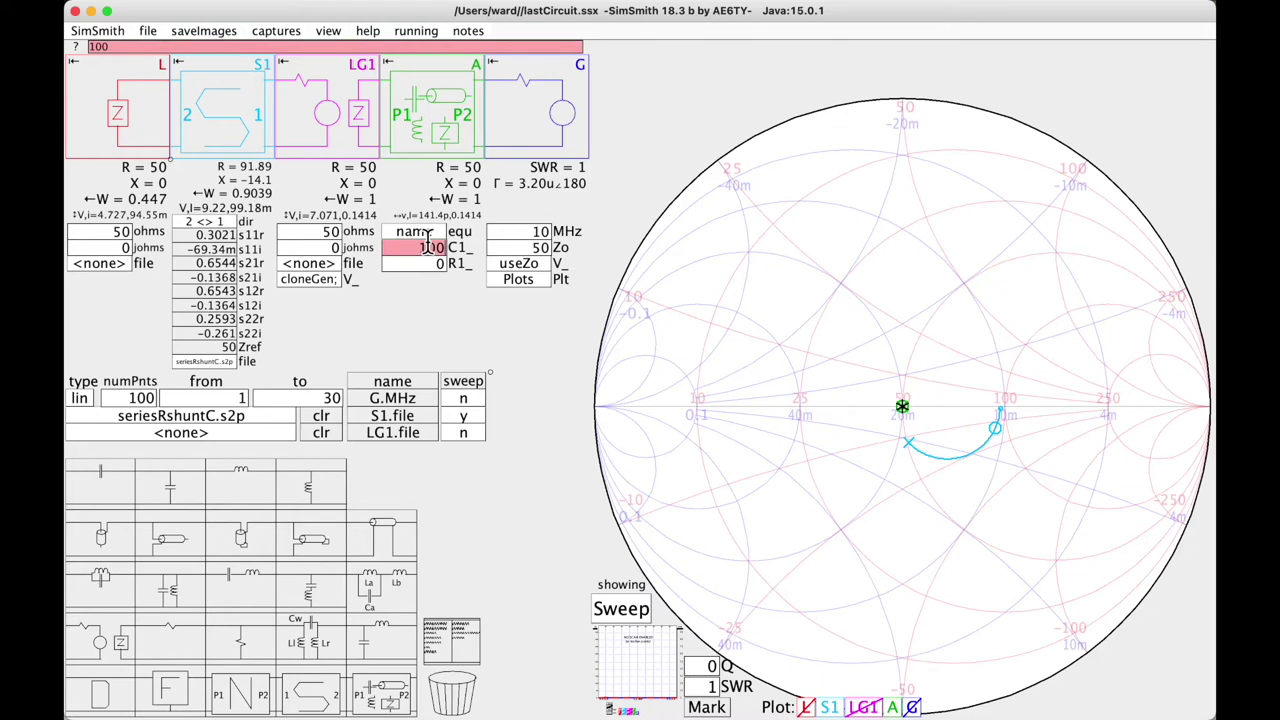
{"action": "type", "text": "p"}
{"action": "key", "text": "Tab"}
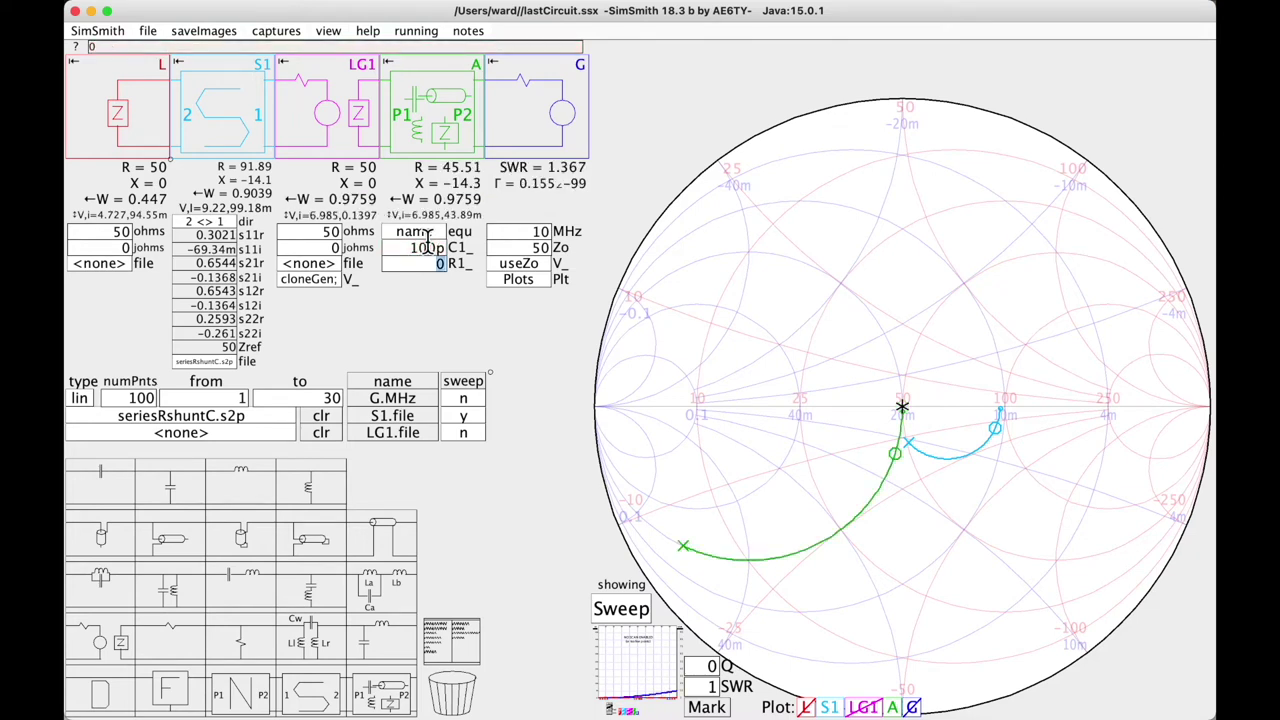
{"action": "type", "text": "47"}
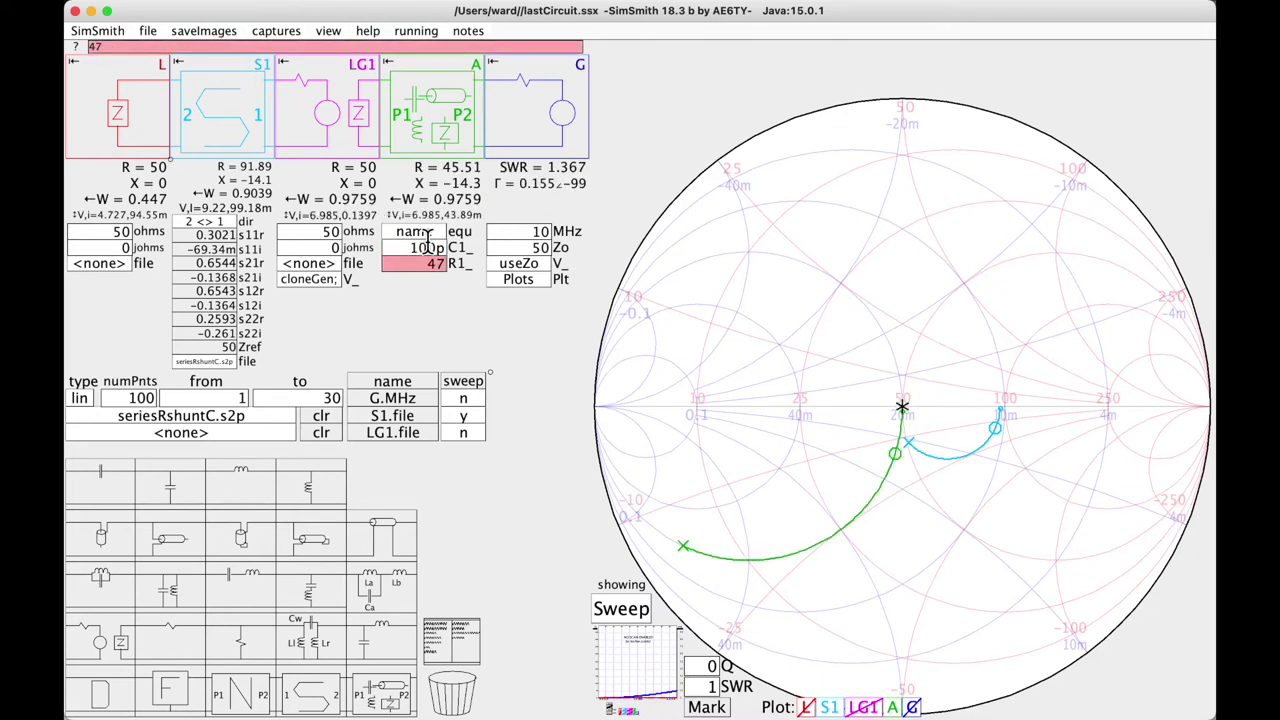
{"action": "key", "text": "Return"}
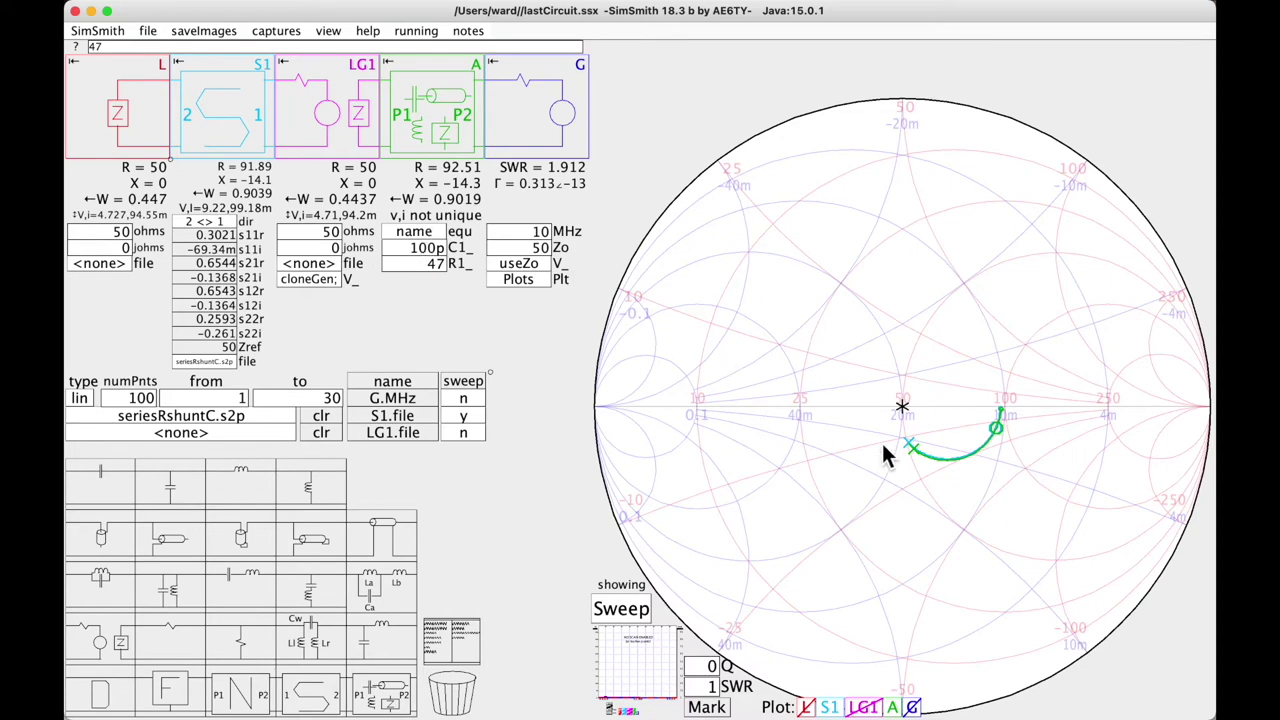
Zoom into the Smith chart and mark the measured S1 trace at 75 MHz
{"action": "scroll", "coordinate": [938, 466], "scroll_direction": "down", "scroll_amount": 2}
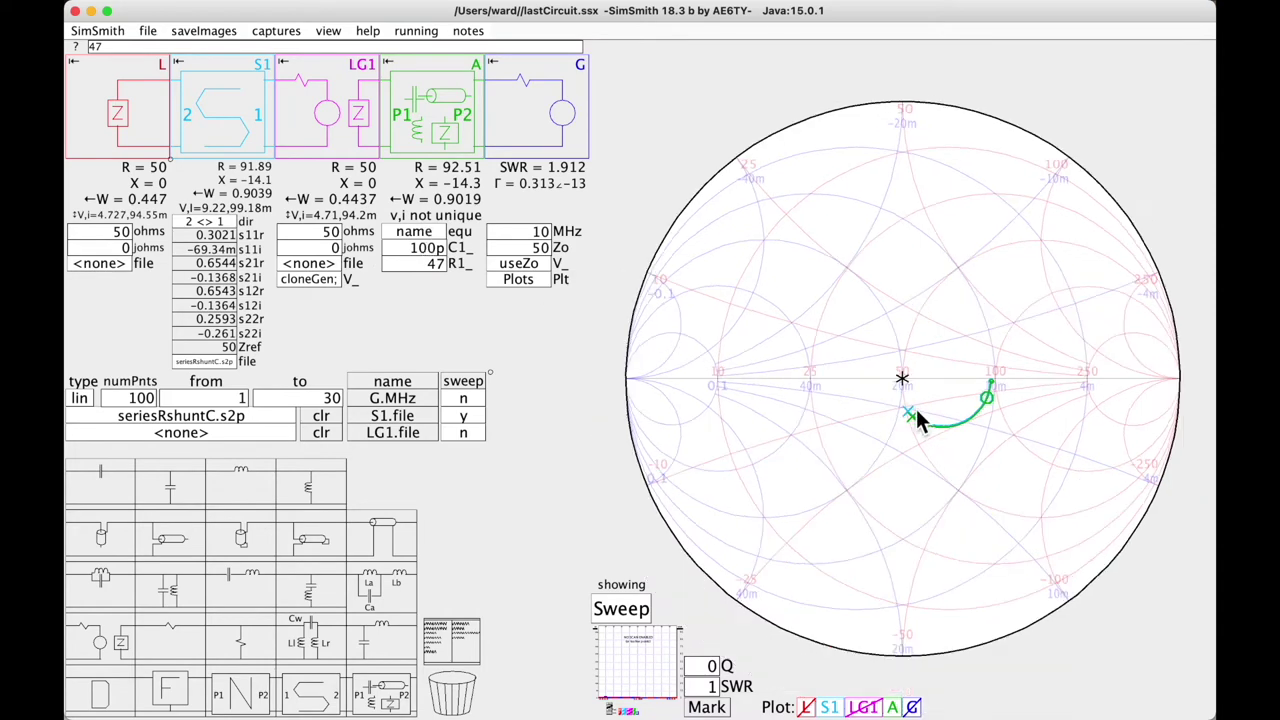
{"action": "scroll", "coordinate": [916, 414], "scroll_direction": "up", "scroll_amount": 5}
{"action": "scroll", "coordinate": [914, 420], "scroll_direction": "up", "scroll_amount": 3}
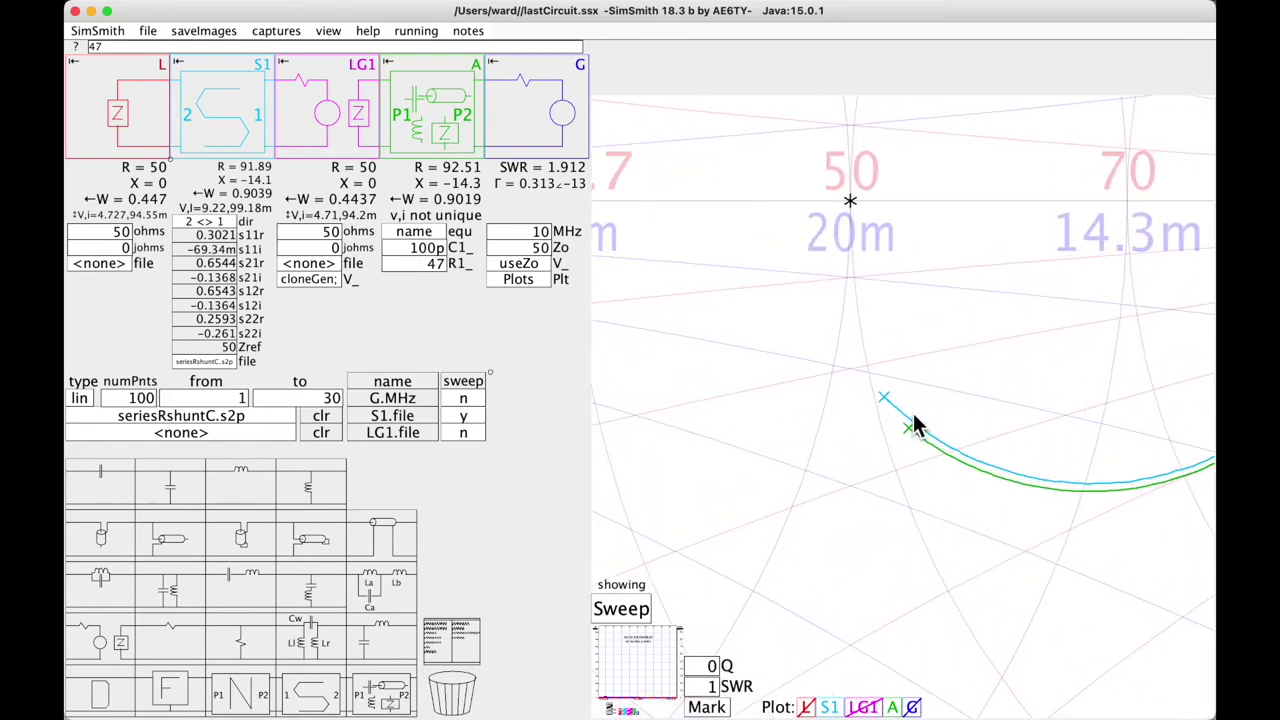
{"action": "left_click", "coordinate": [722, 706]}
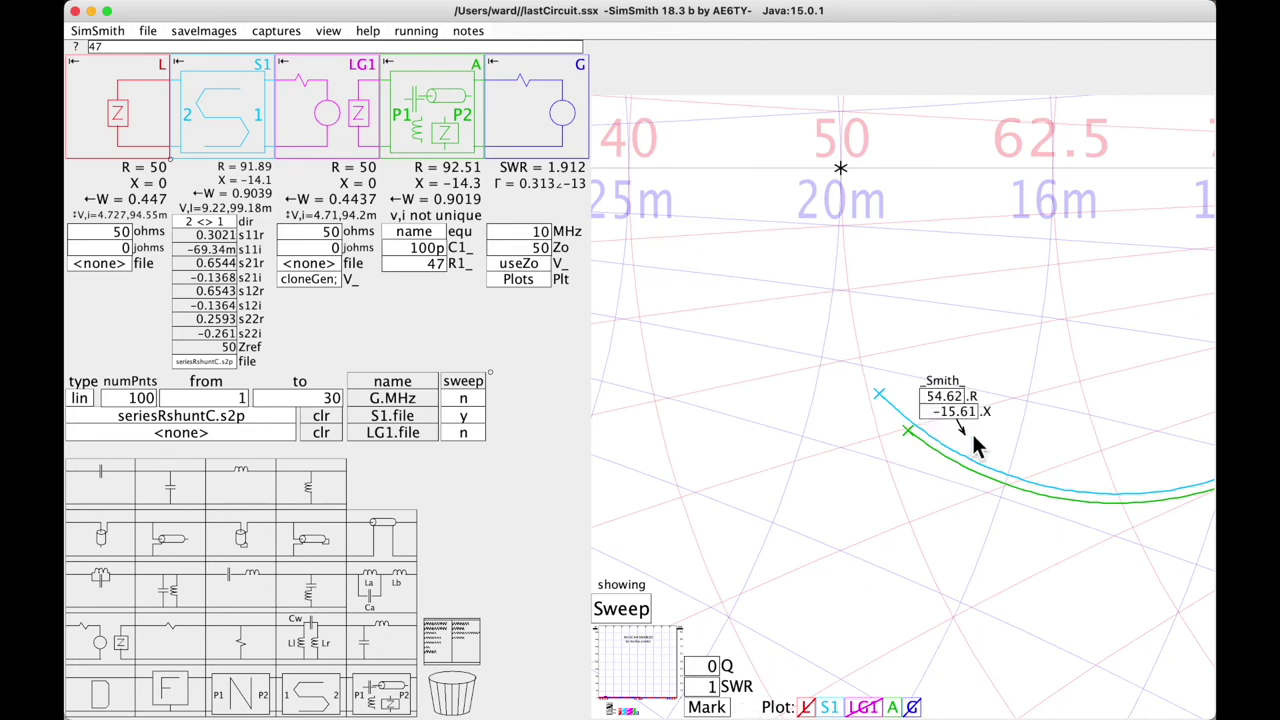
{"action": "left_click", "coordinate": [961, 447]}
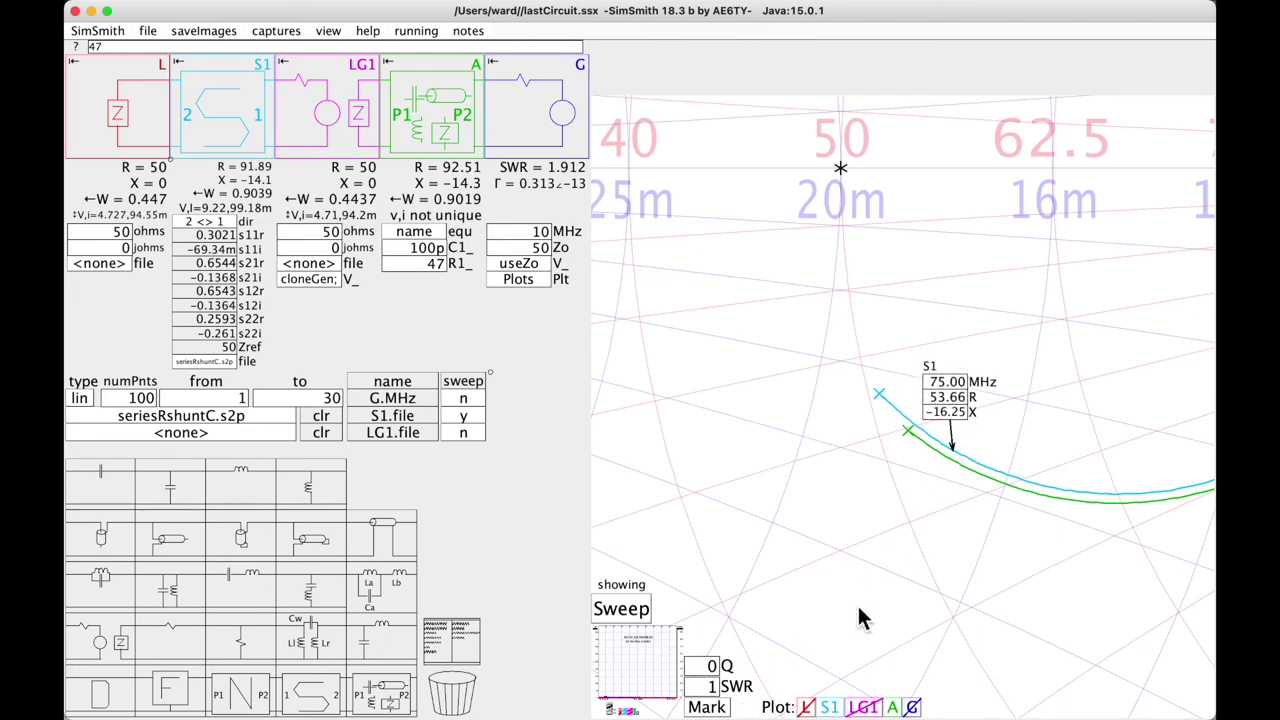
Mark the A model trace at 78 MHz and reopen A's circuit editor
{"action": "left_click", "coordinate": [722, 706]}
{"action": "left_click", "coordinate": [966, 473]}
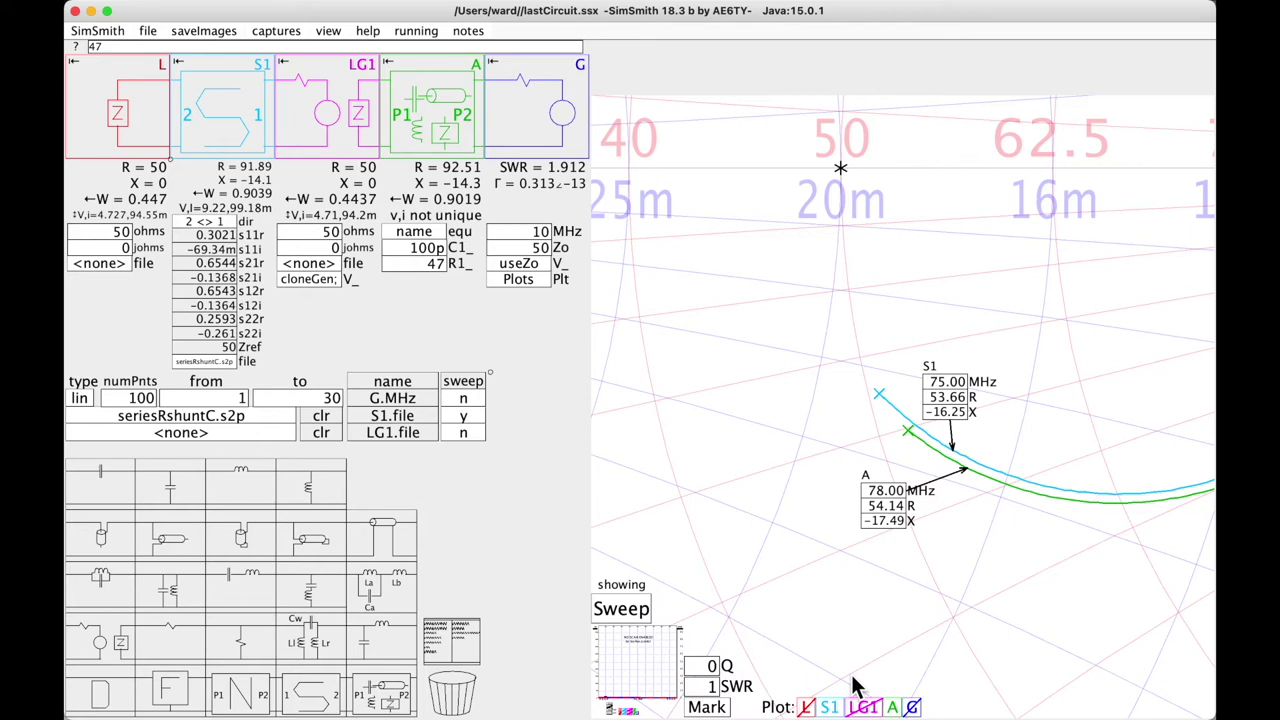
{"action": "left_click", "coordinate": [432, 240]}
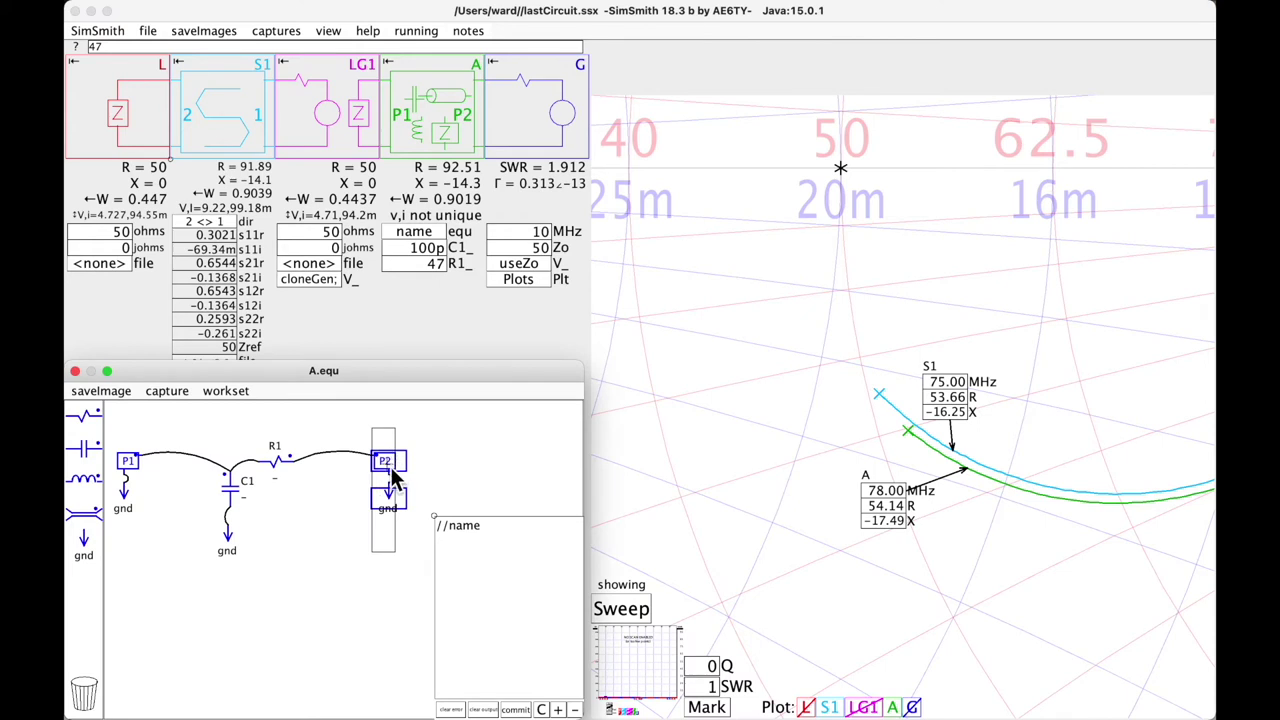
Add inductor L1 between R1 and P2 in block A and set it to 1n
{"action": "left_click_drag", "start_coordinate": [393, 478], "coordinate": [421, 480]}
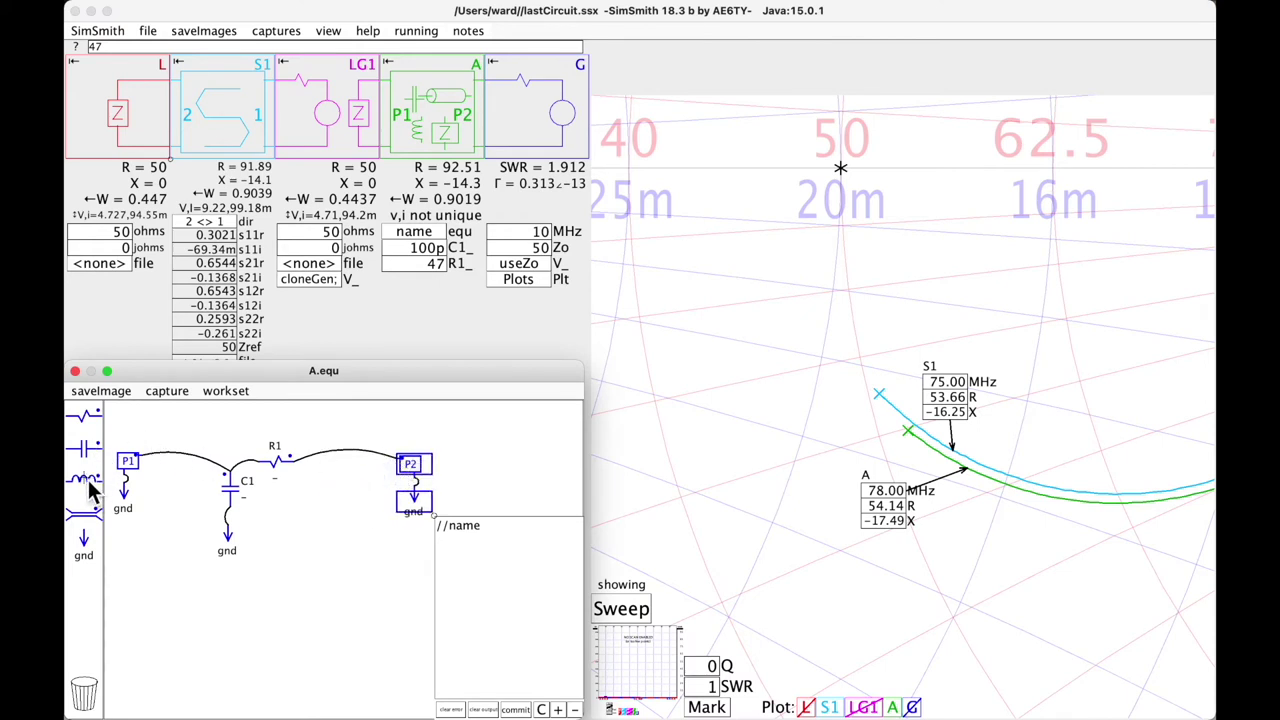
{"action": "left_click_drag", "start_coordinate": [89, 483], "coordinate": [362, 492]}
{"action": "left_click", "coordinate": [365, 485]}
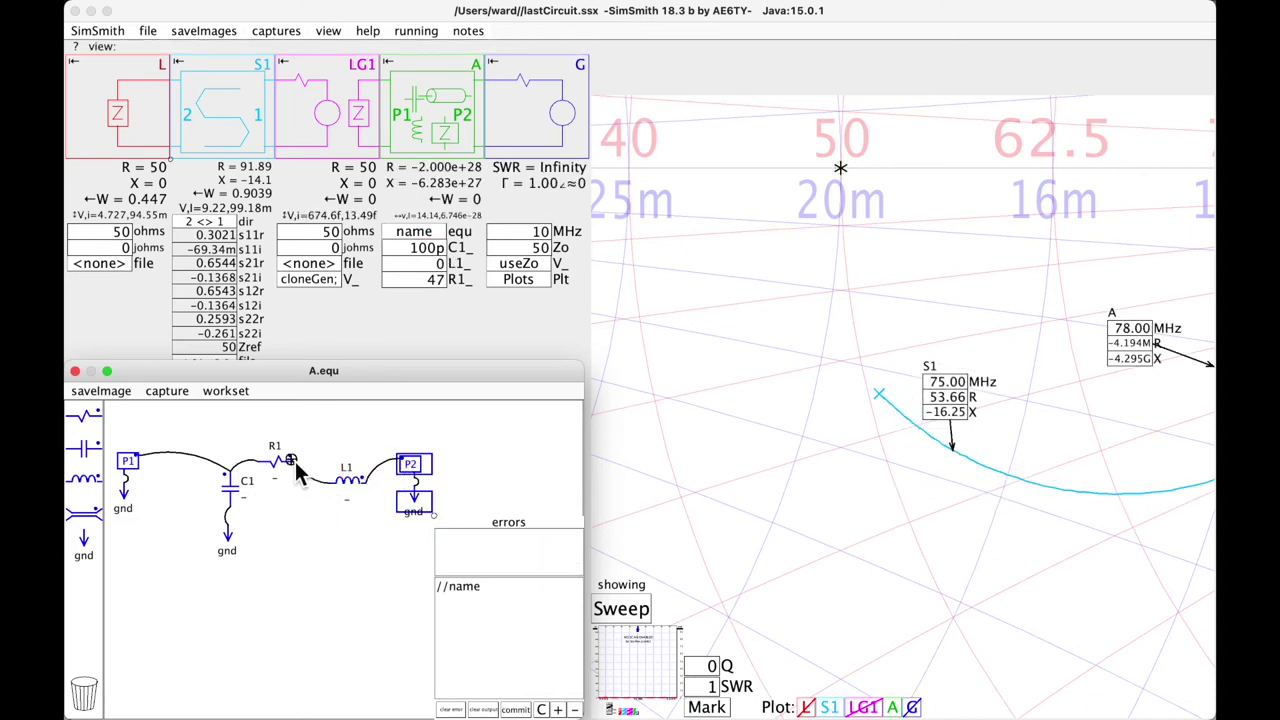
{"action": "left_click", "coordinate": [436, 265]}
{"action": "type", "text": "1n"}
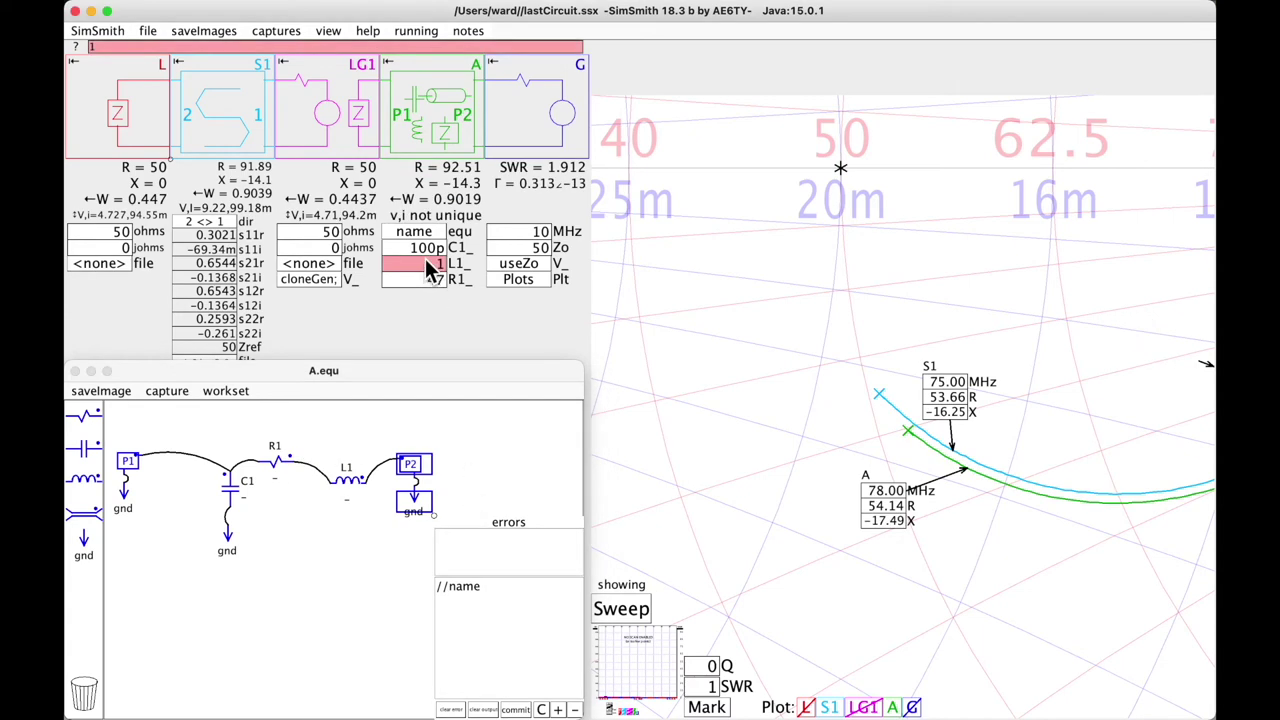
{"action": "key", "text": "Return"}
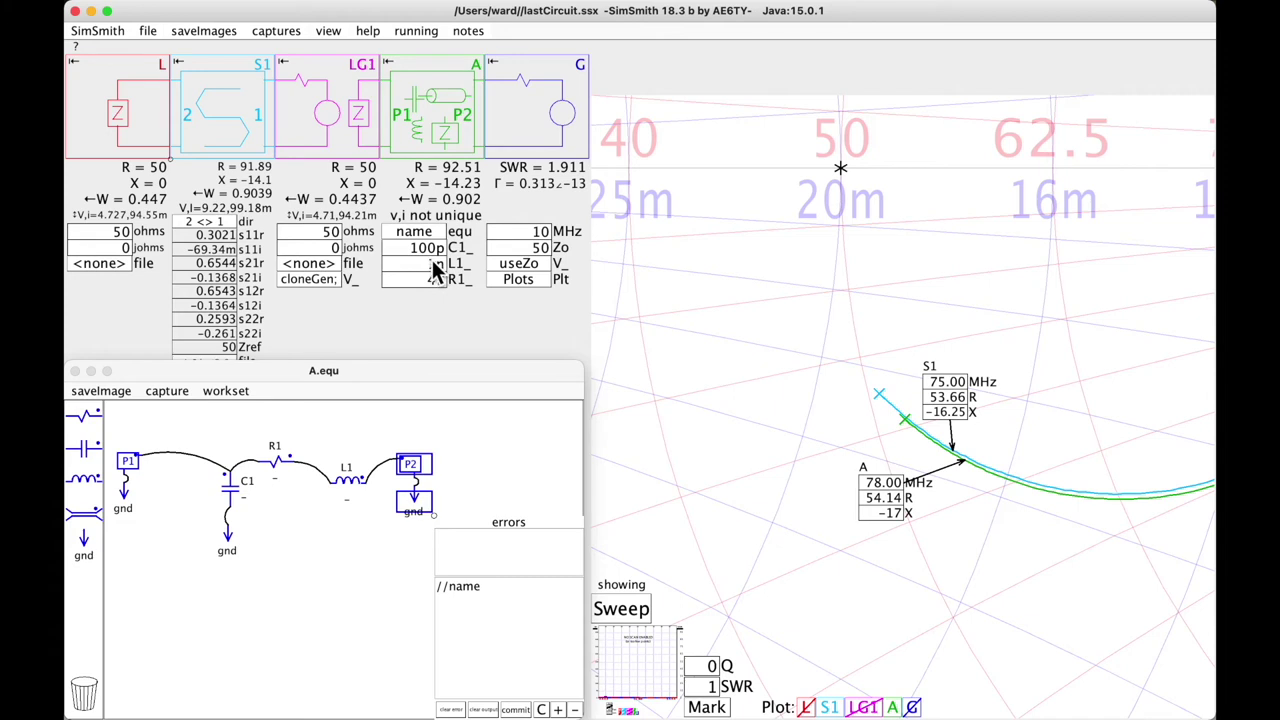
Tune L1 toward 1.46n by scrolling its value while watching the A arc
{"action": "left_click", "coordinate": [434, 264]}
{"action": "scroll", "coordinate": [430, 270], "scroll_direction": "up", "scroll_amount": 1}
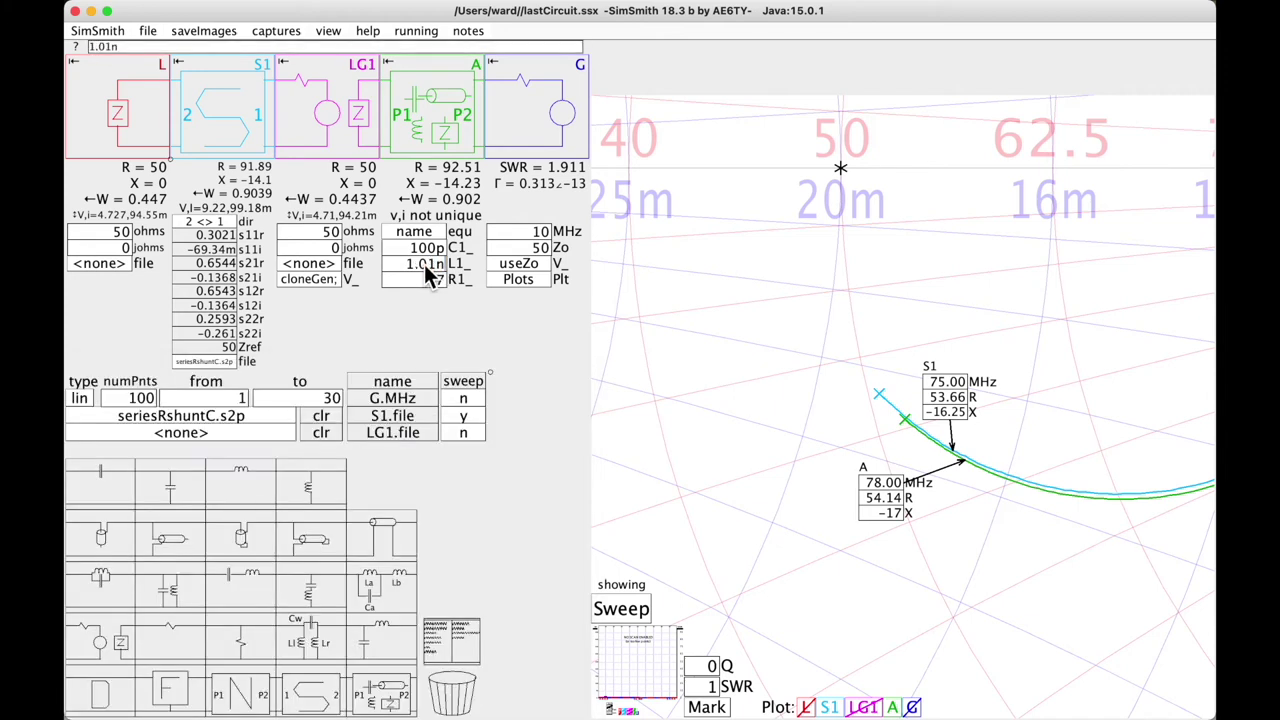
{"action": "scroll", "coordinate": [424, 270], "scroll_direction": "down", "scroll_amount": 2}
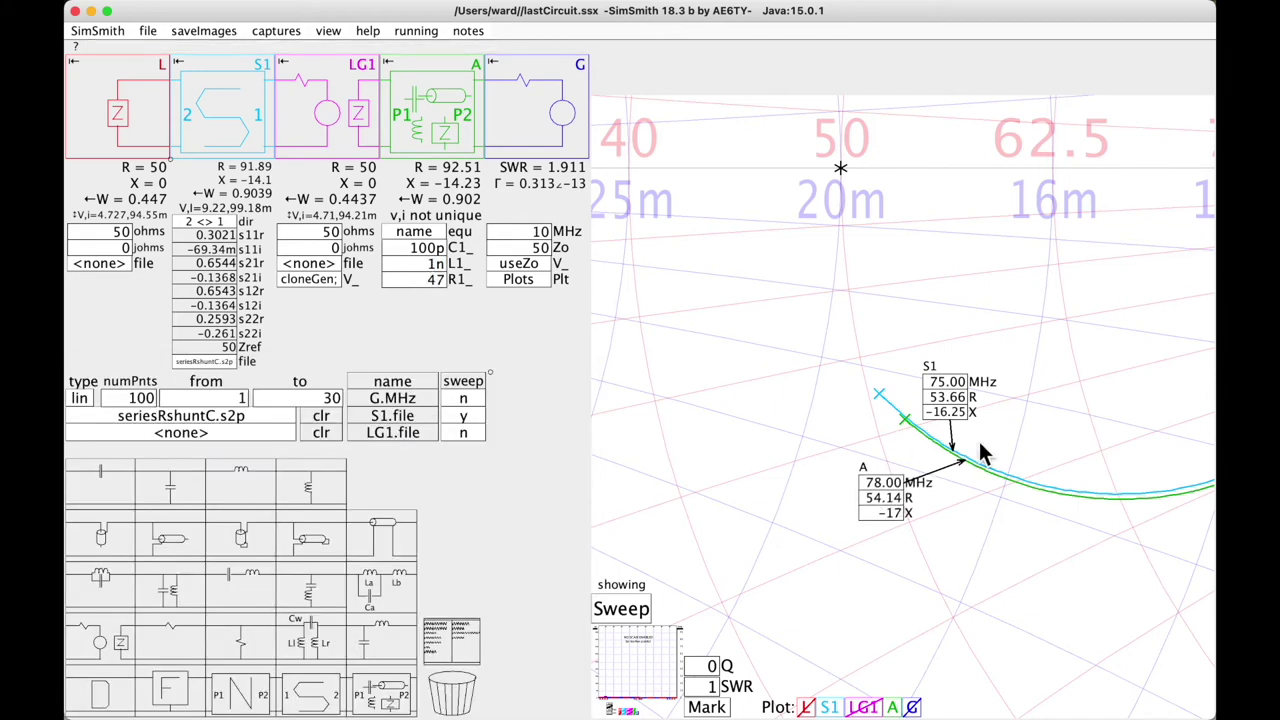
{"action": "left_click", "coordinate": [431, 268]}
{"action": "scroll", "coordinate": [430, 269], "scroll_direction": "down", "scroll_amount": 15}
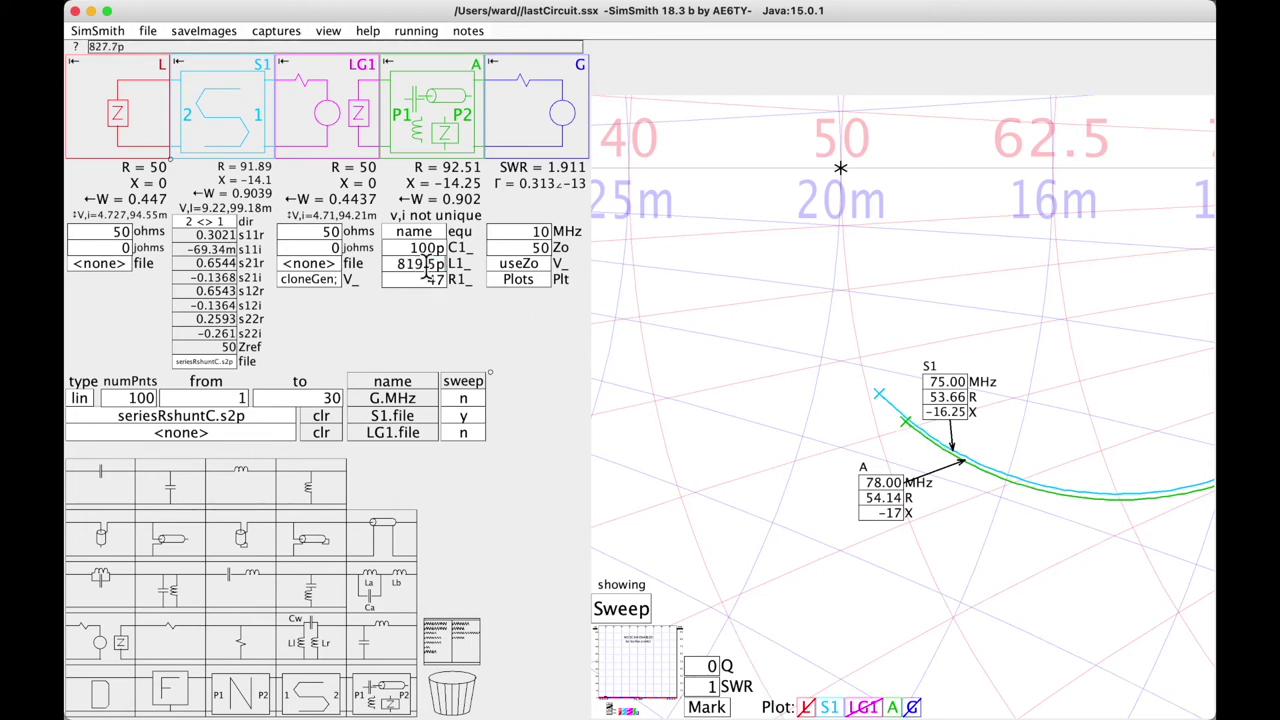
{"action": "scroll", "coordinate": [430, 269], "scroll_direction": "up", "scroll_amount": 20}
{"action": "scroll", "coordinate": [430, 269], "scroll_direction": "down", "scroll_amount": 15}
{"action": "scroll", "coordinate": [428, 268], "scroll_direction": "up", "scroll_amount": 15}
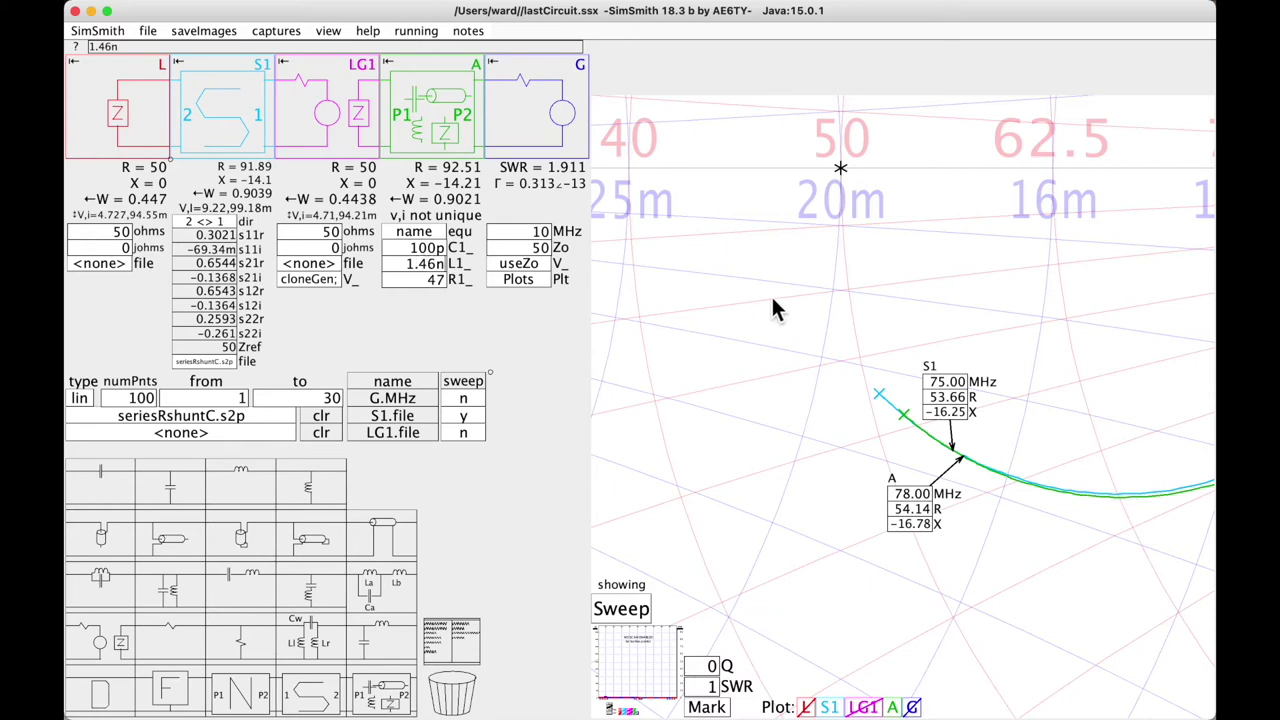
{"action": "scroll", "coordinate": [771, 306], "scroll_direction": "down", "scroll_amount": 3}
{"action": "scroll", "coordinate": [771, 306], "scroll_direction": "up", "scroll_amount": 1}
{"action": "scroll", "coordinate": [771, 306], "scroll_direction": "up", "scroll_amount": 4}
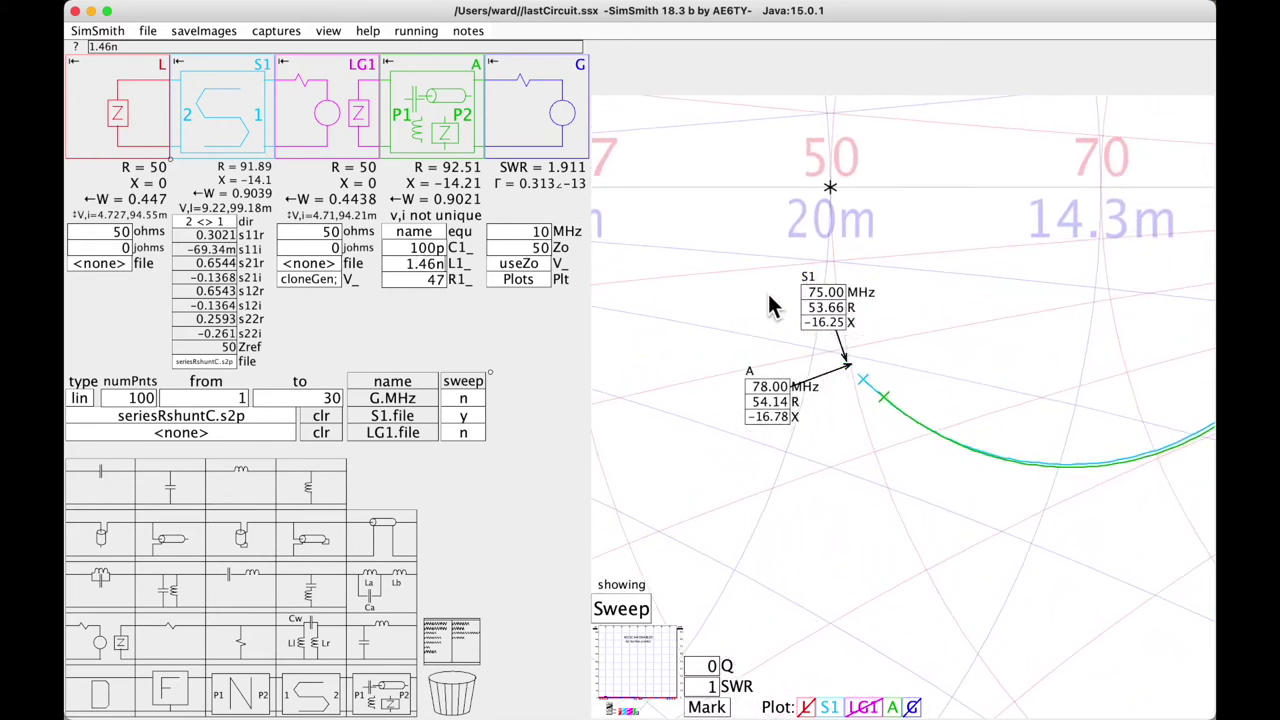
Tune C1 to 112.7p, then pan the chart so both A and S1 arcs show fully
{"action": "left_click", "coordinate": [427, 249]}
{"action": "scroll", "coordinate": [427, 255], "scroll_direction": "up", "scroll_amount": 5}
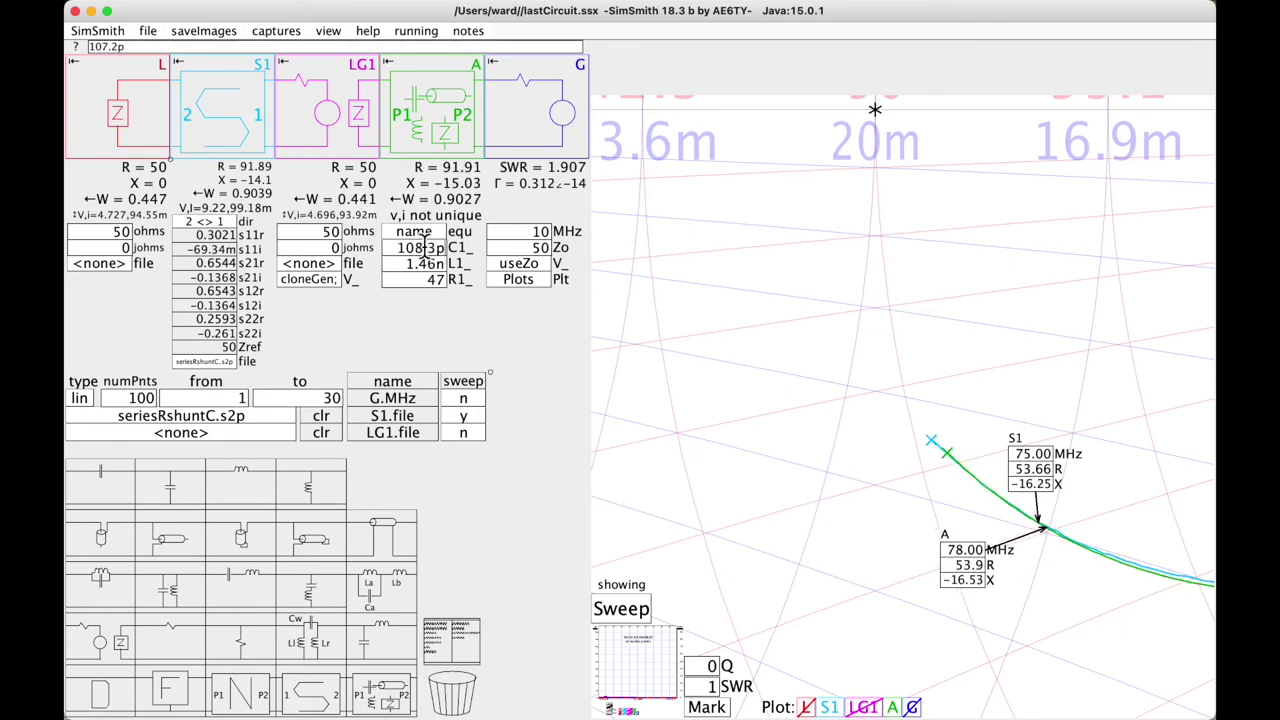
{"action": "scroll", "coordinate": [425, 245], "scroll_direction": "up", "scroll_amount": 5}
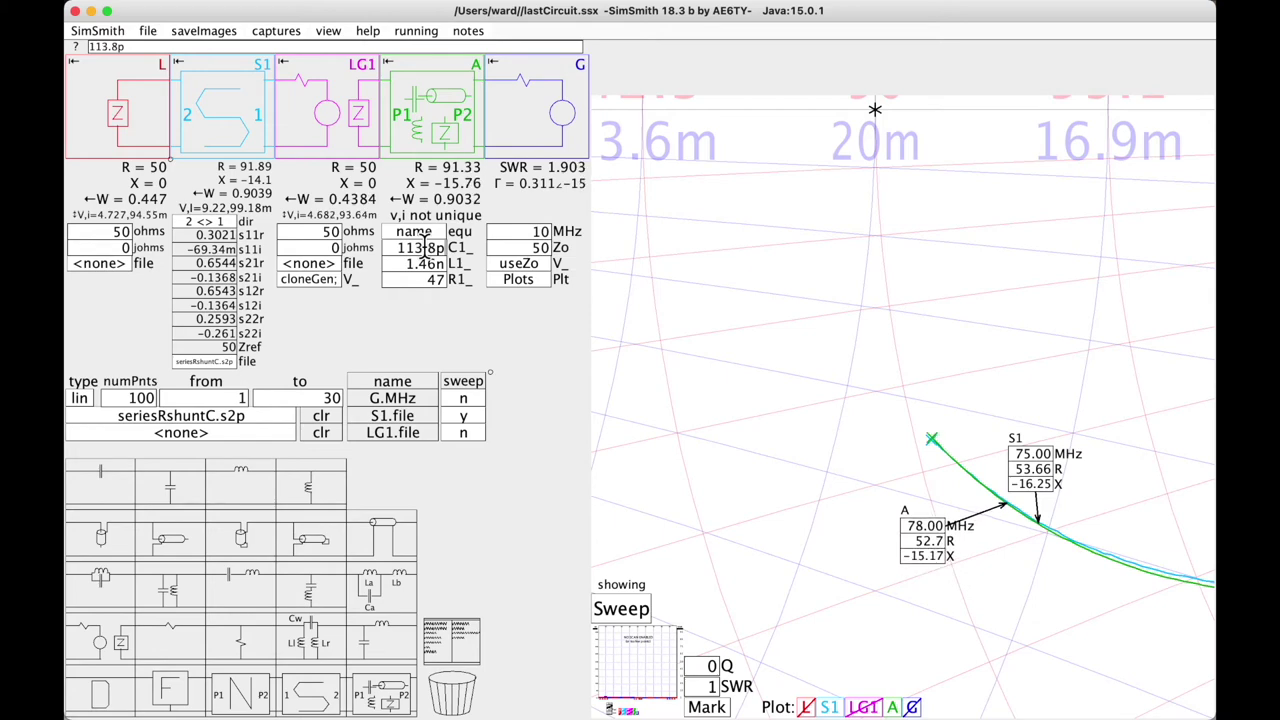
{"action": "scroll", "coordinate": [425, 245], "scroll_direction": "down", "scroll_amount": 1}
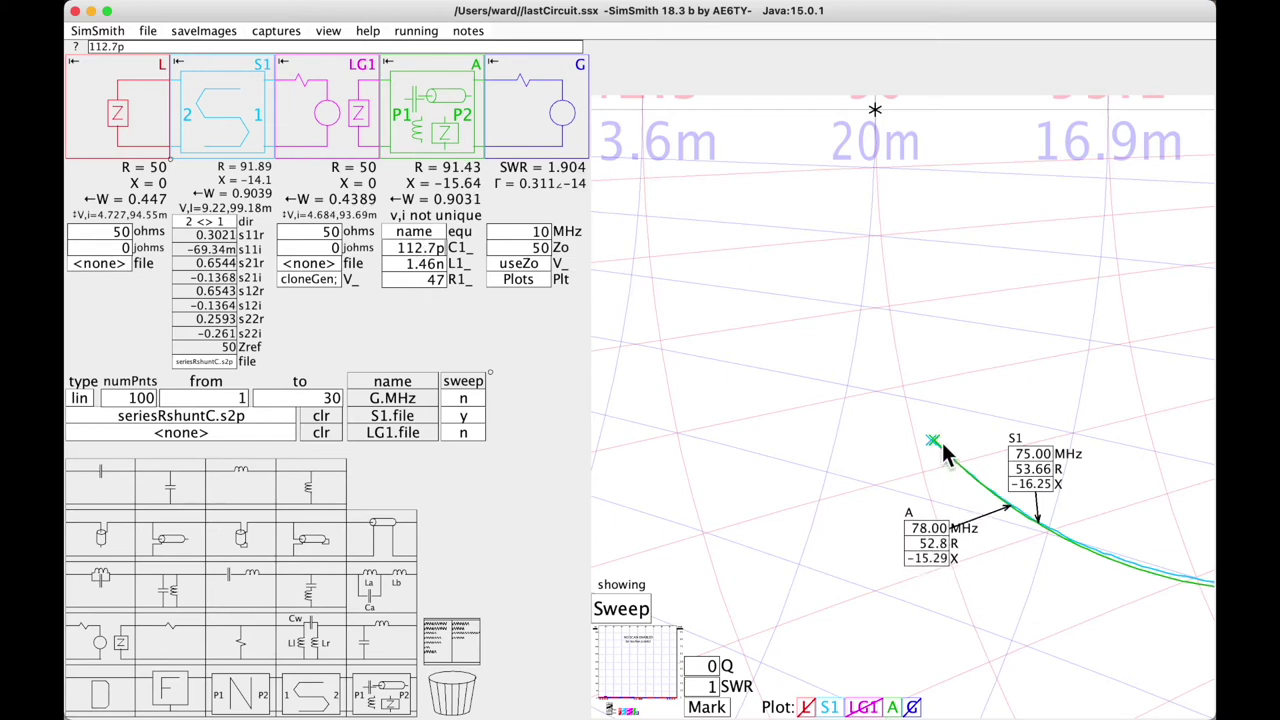
{"action": "scroll", "coordinate": [914, 380], "scroll_direction": "up", "scroll_amount": 4}
{"action": "scroll", "coordinate": [914, 380], "scroll_direction": "down", "scroll_amount": 3}
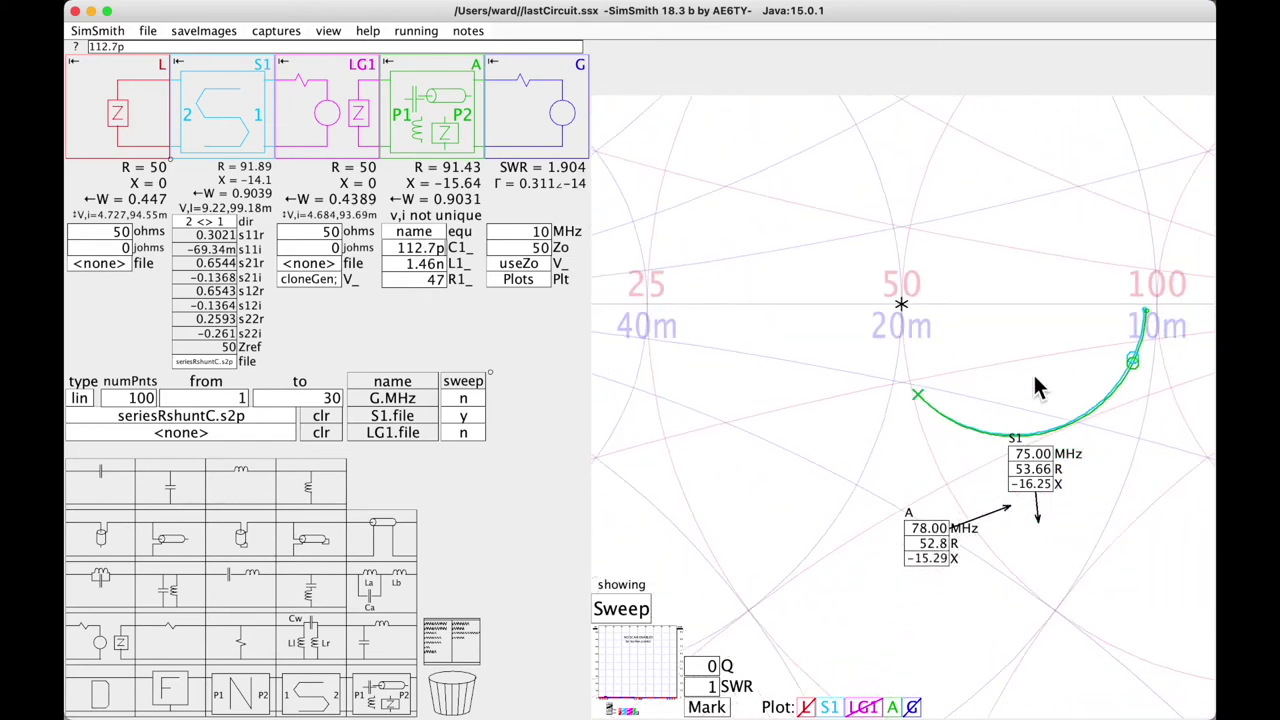
{"action": "scroll", "coordinate": [1146, 368], "scroll_direction": "up", "scroll_amount": 4}
{"action": "scroll", "coordinate": [1111, 356], "scroll_direction": "up", "scroll_amount": 5}
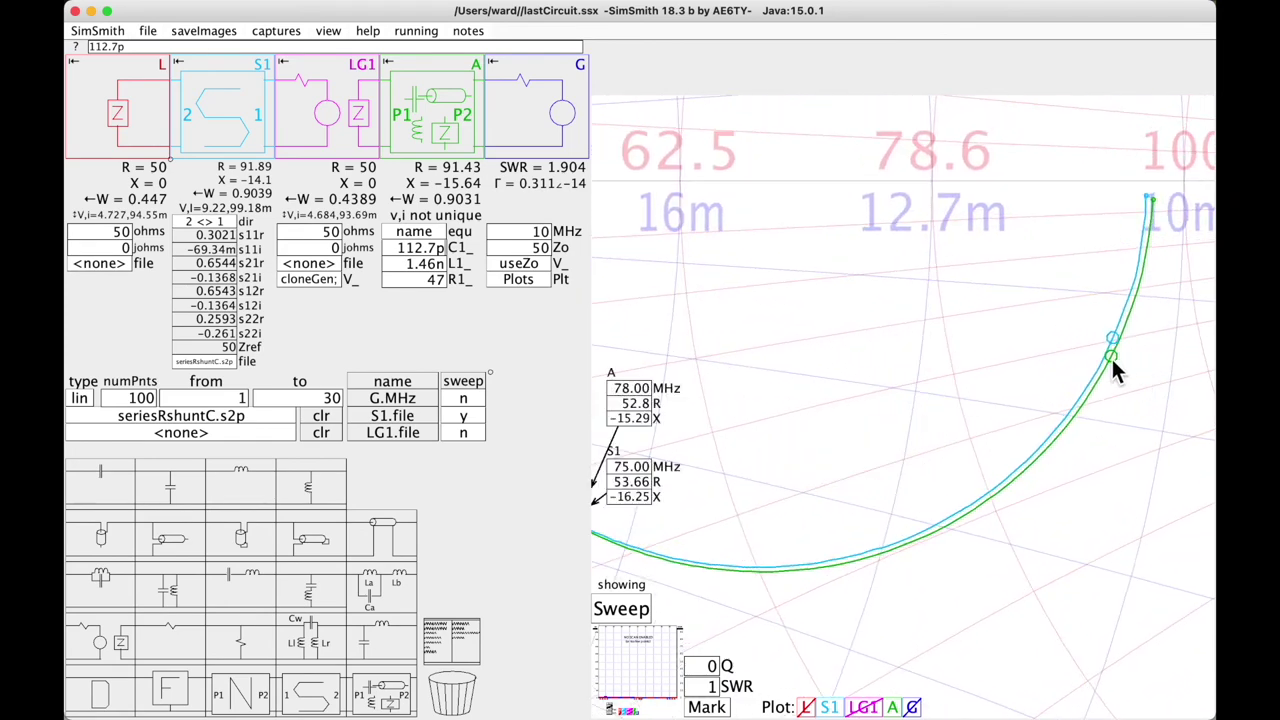
{"action": "scroll", "coordinate": [1112, 350], "scroll_direction": "down", "scroll_amount": 5}
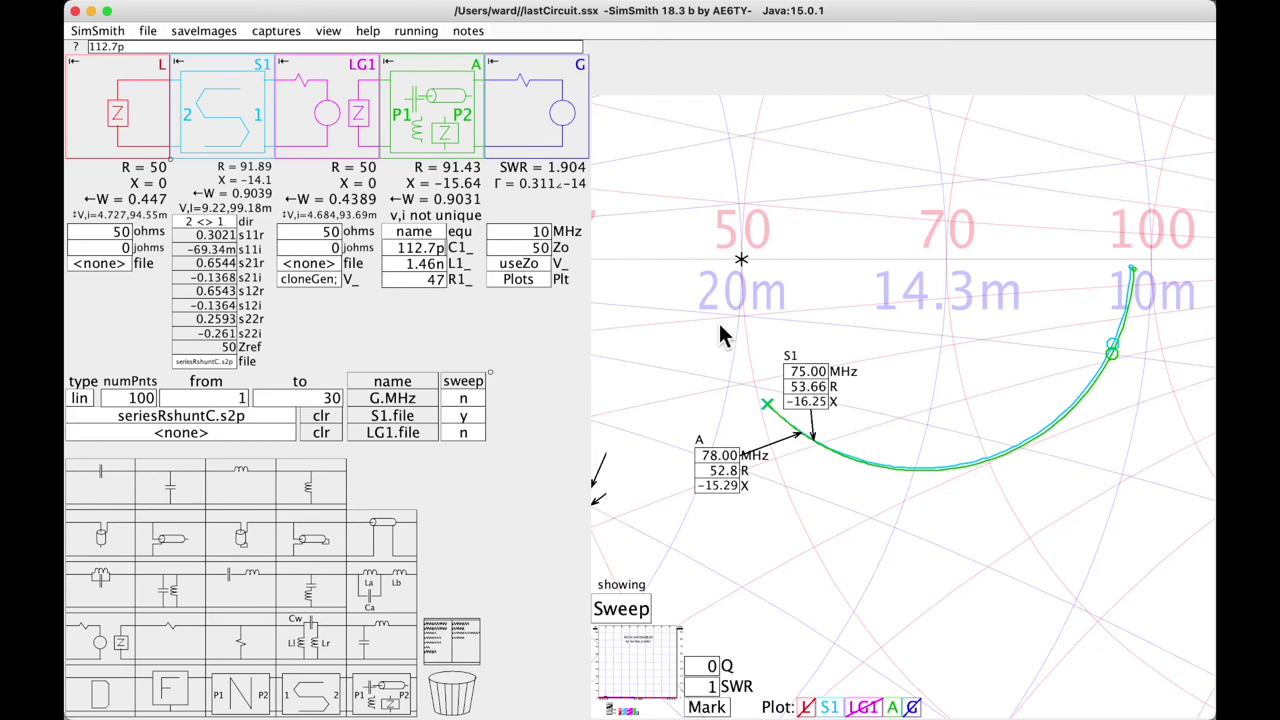
{"action": "scroll", "coordinate": [718, 320], "scroll_direction": "down", "scroll_amount": 5}
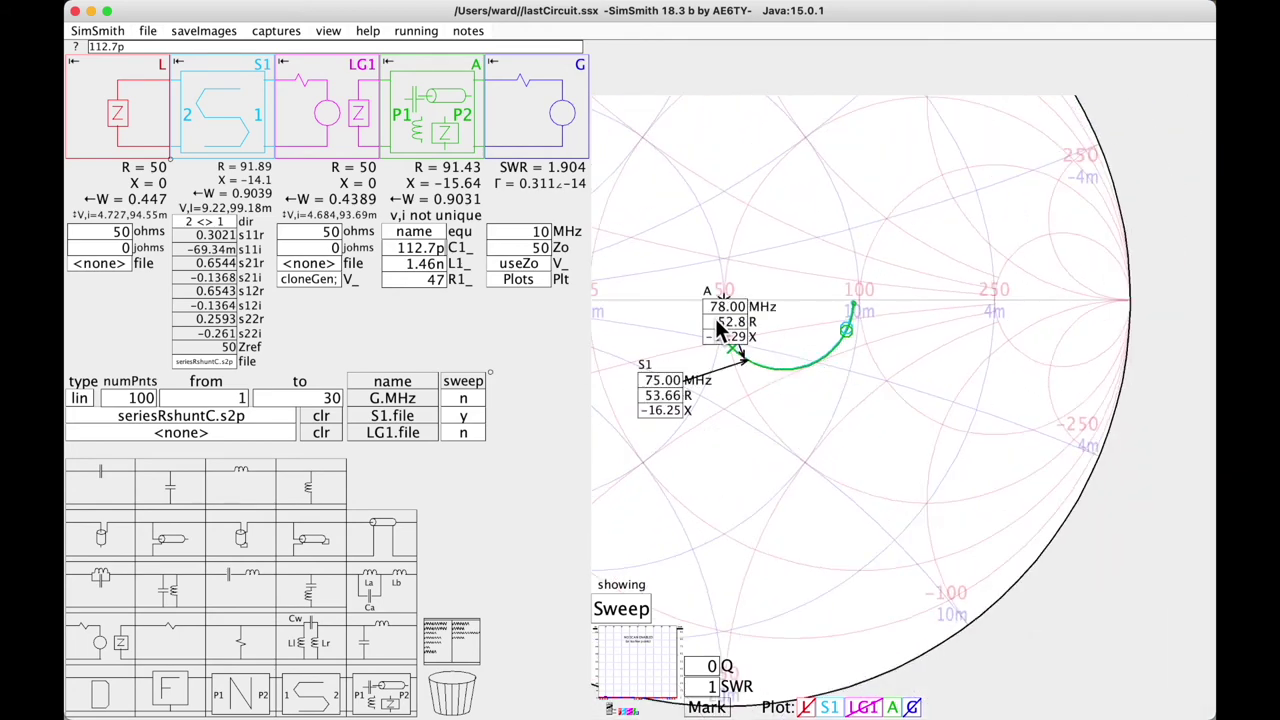
{"action": "left_click_drag", "start_coordinate": [777, 457], "coordinate": [930, 450]}
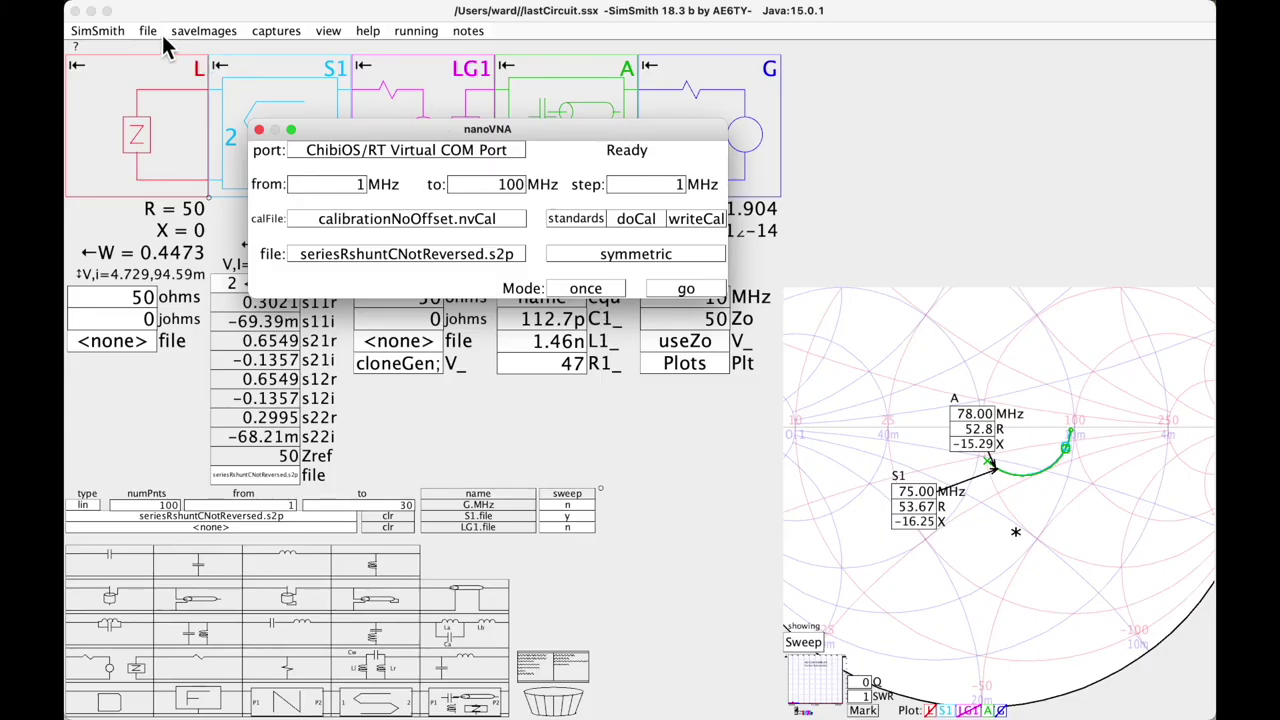
Close the nanoVNA window and start a new circuit without saving the old one
{"action": "left_click", "coordinate": [260, 132]}
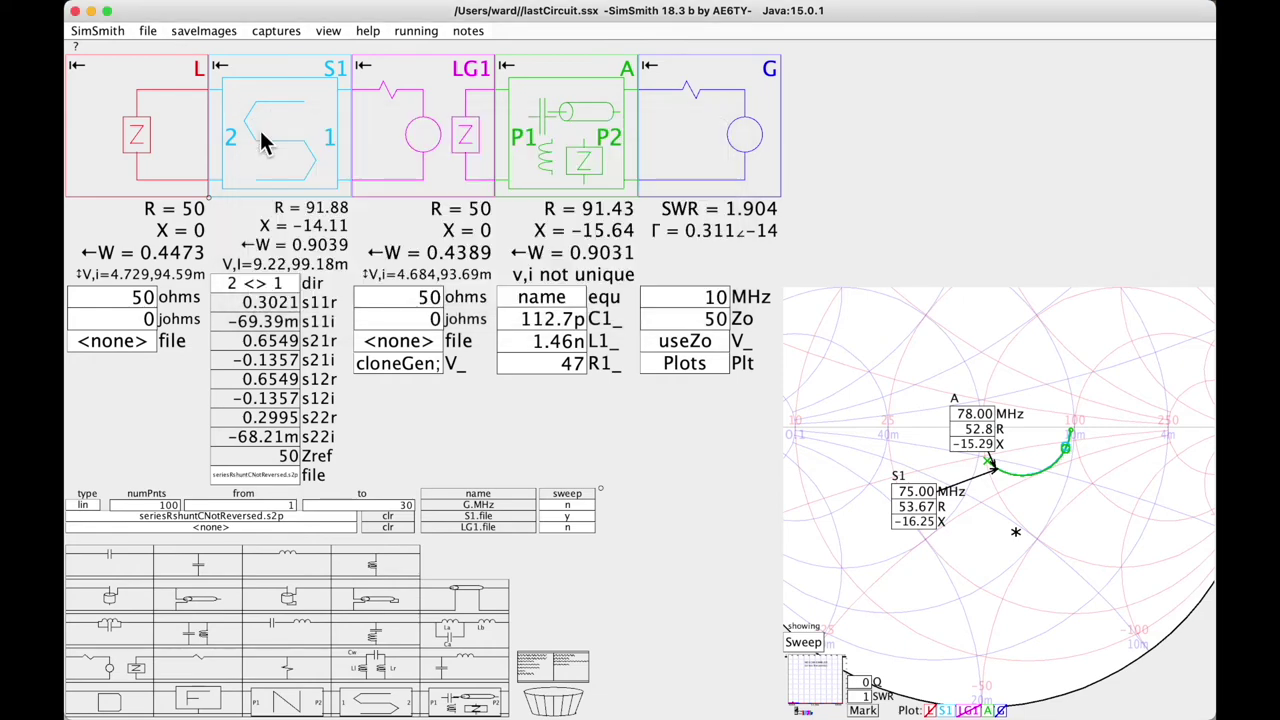
{"action": "left_click", "coordinate": [148, 32]}
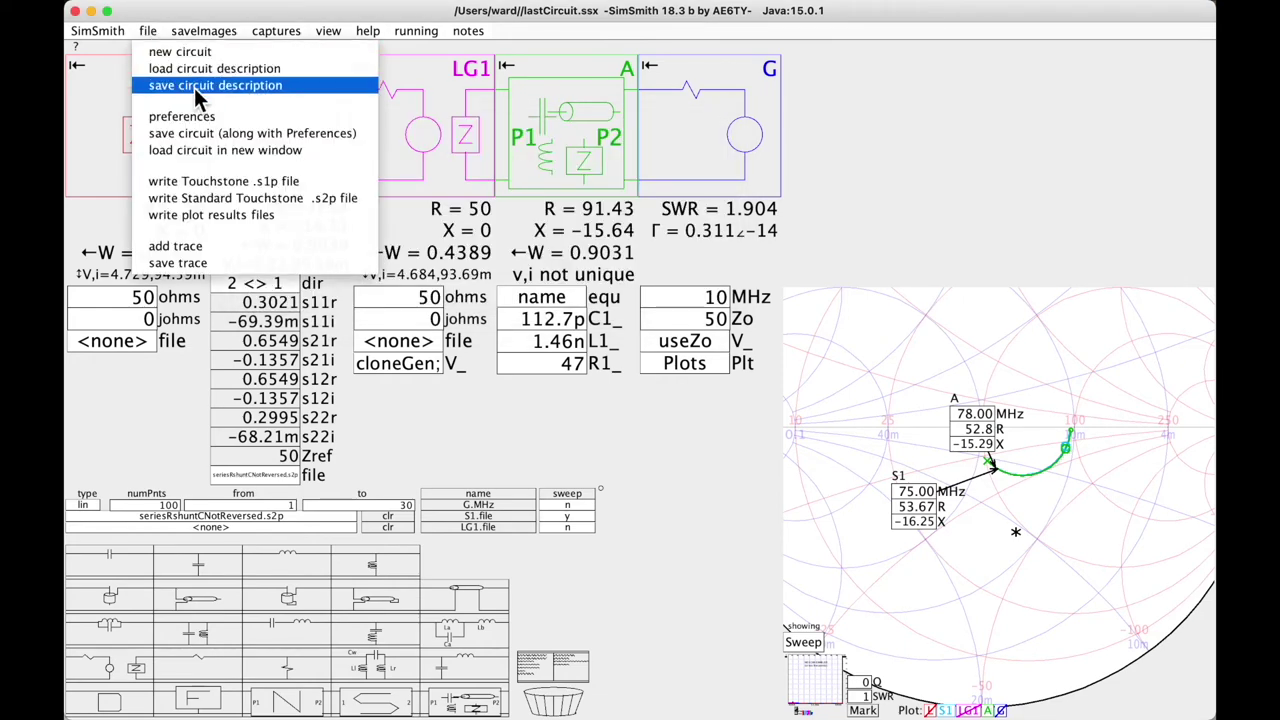
{"action": "left_click", "coordinate": [178, 52]}
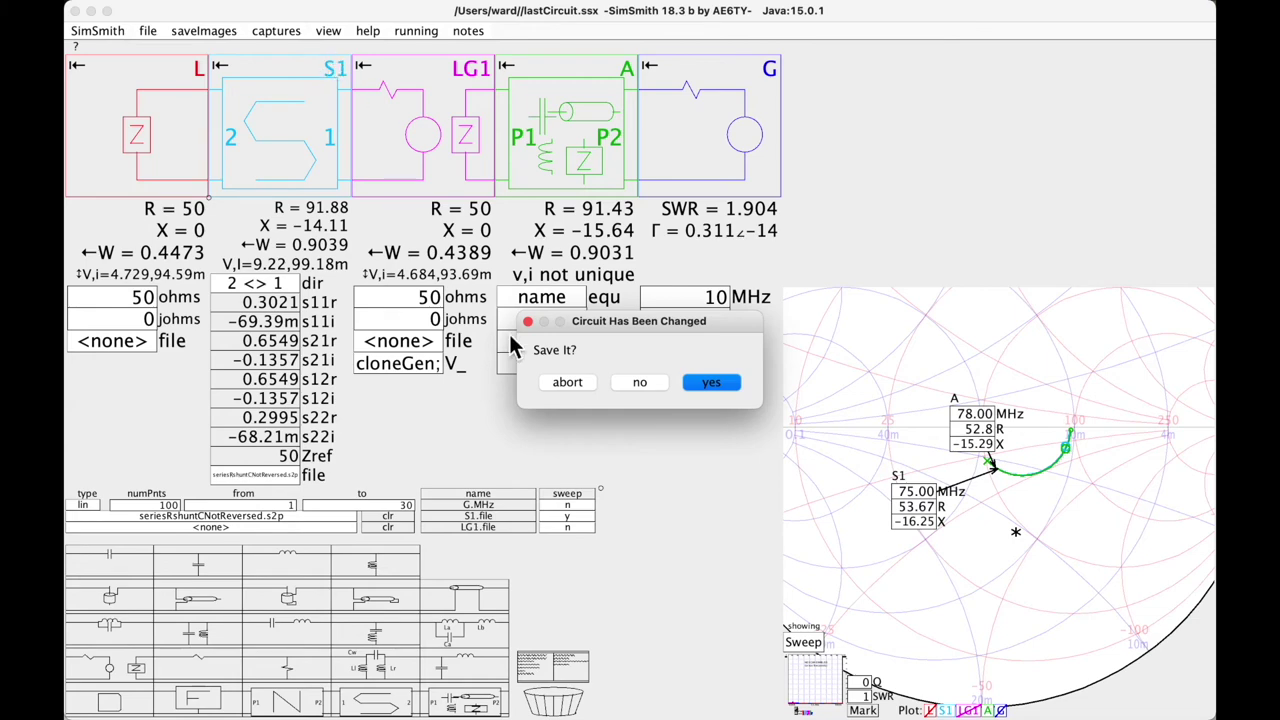
{"action": "left_click", "coordinate": [642, 383]}
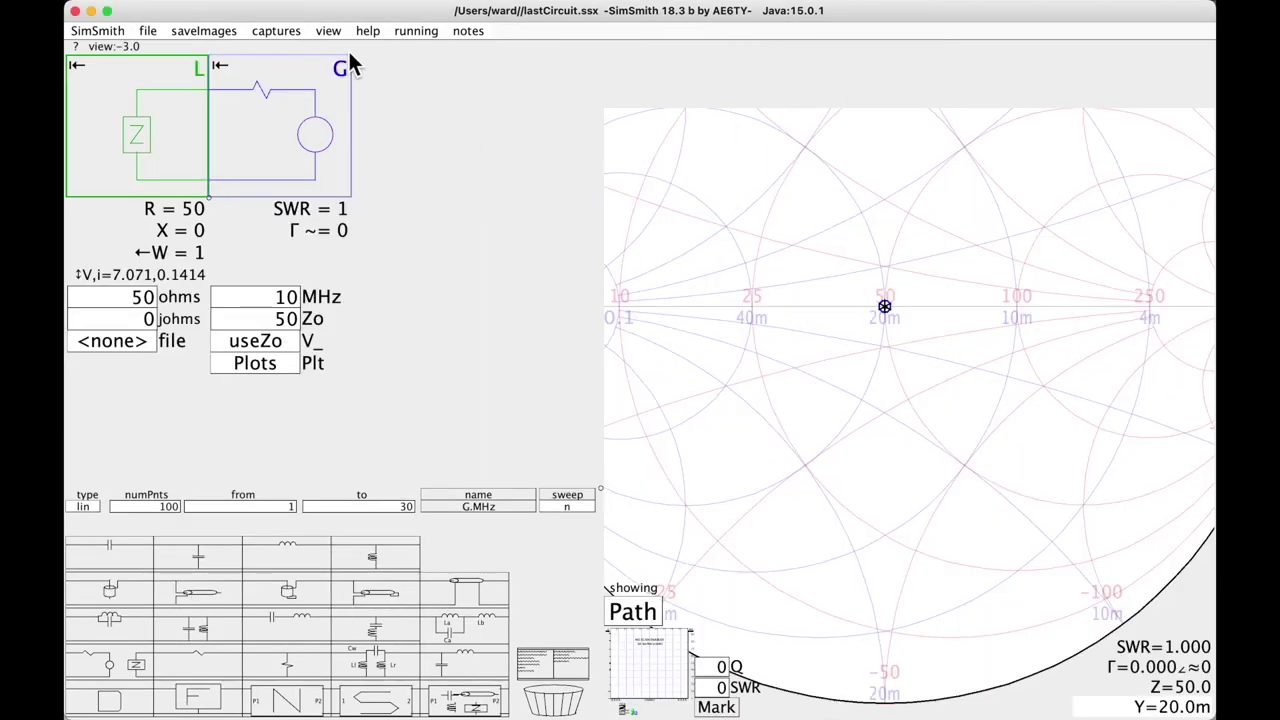
Open nanoVNA Connect, make it non-symmetric, and set the output file to shuntRCfull.s2p
{"action": "left_click", "coordinate": [330, 32]}
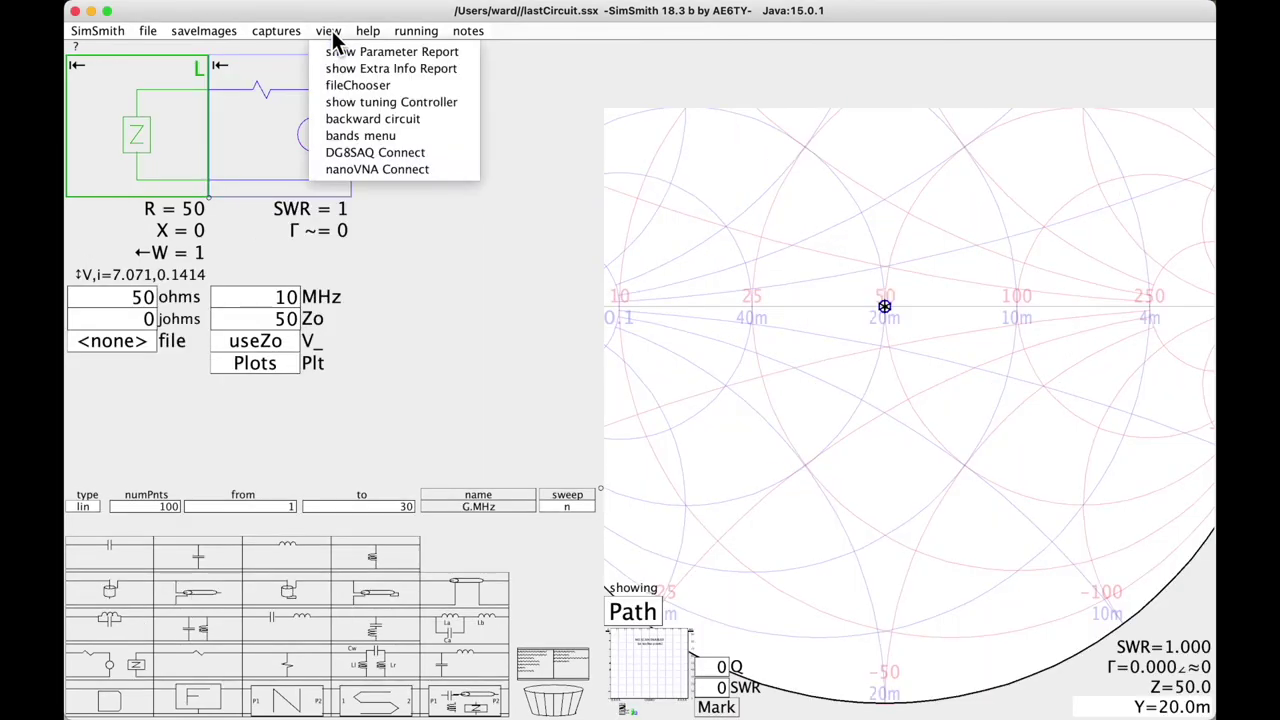
{"action": "left_click", "coordinate": [393, 169]}
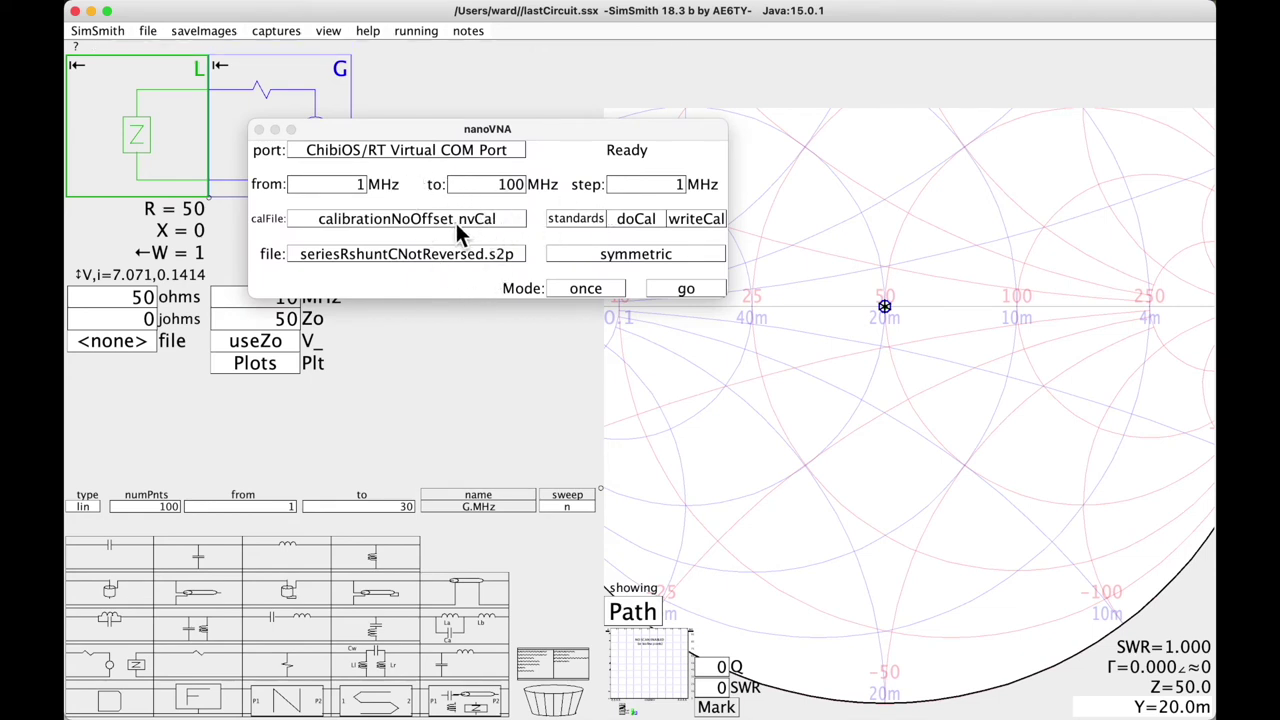
{"action": "left_click", "coordinate": [635, 258]}
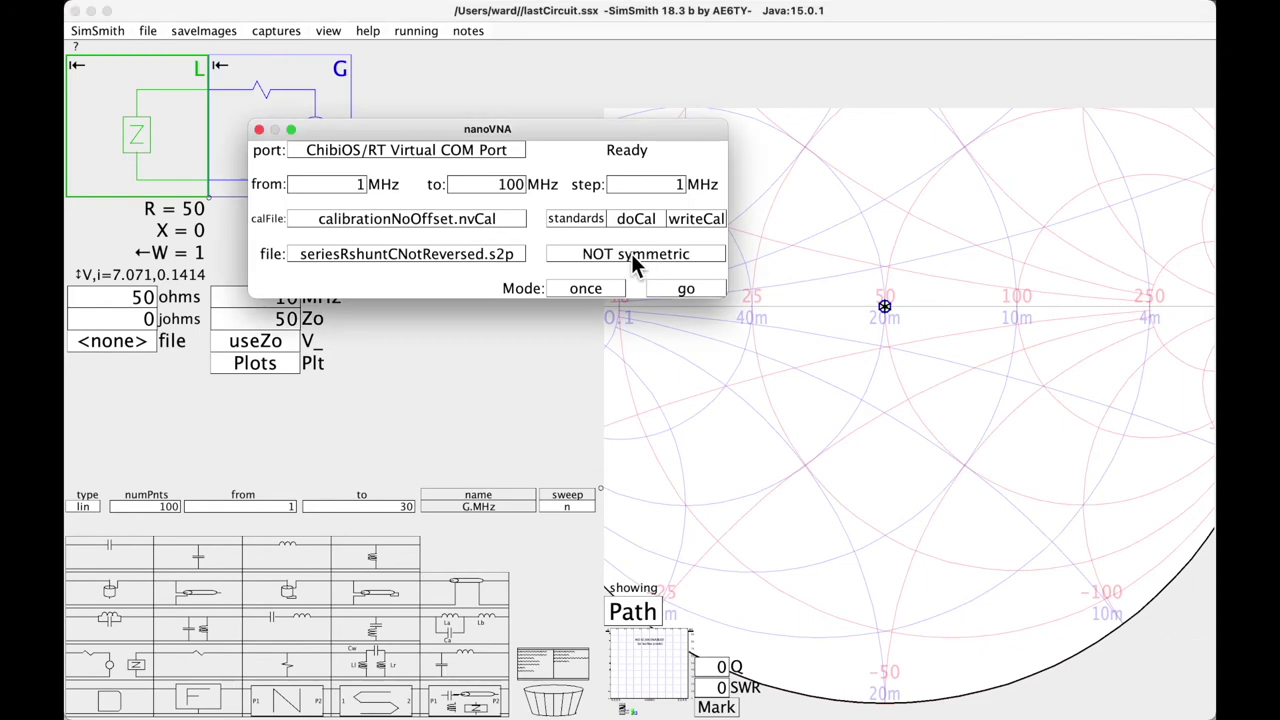
{"action": "left_click", "coordinate": [478, 253]}
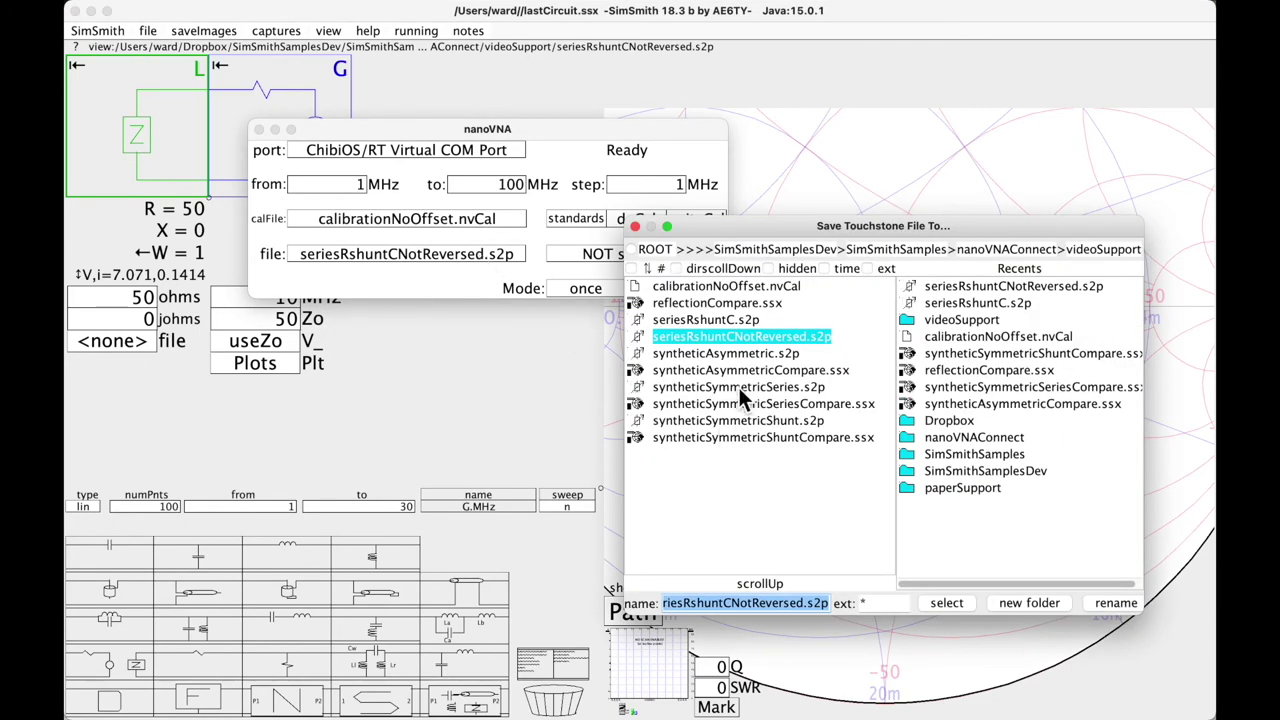
{"action": "type", "text": "sunt"}
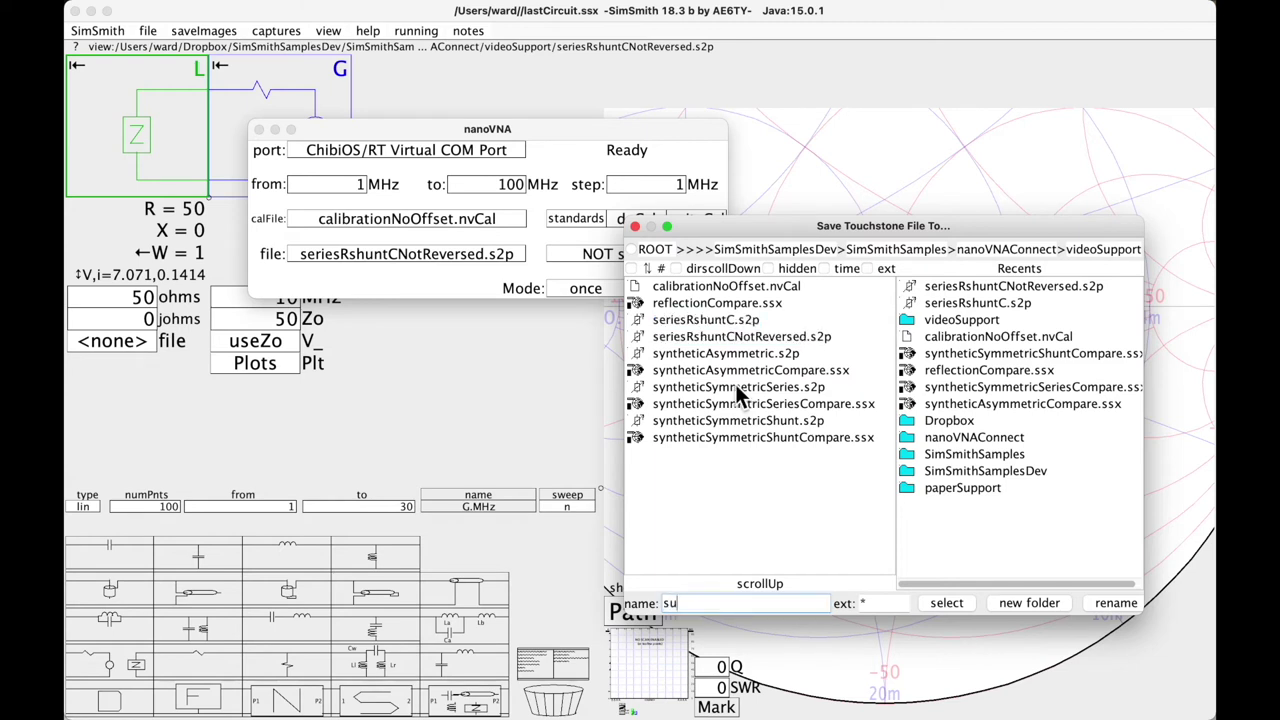
{"action": "key", "text": "BackSpace"}
{"action": "key", "text": "BackSpace"}
{"action": "key", "text": "BackSpace"}
{"action": "type", "text": "huntRCfull"}
{"action": "left_click", "coordinate": [950, 603]}
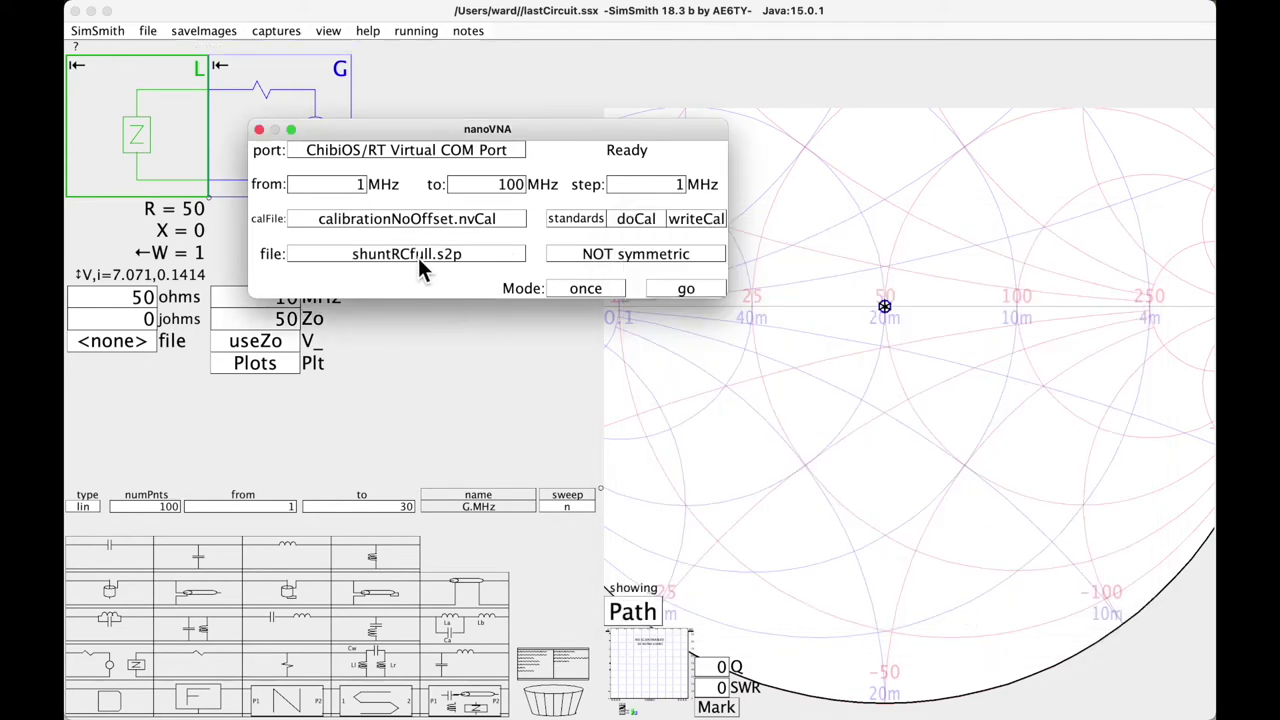
Fetch shuntRCfull.s2p with the device reversed then restored, and insert block S1 between L and G
{"action": "left_click", "coordinate": [685, 290]}
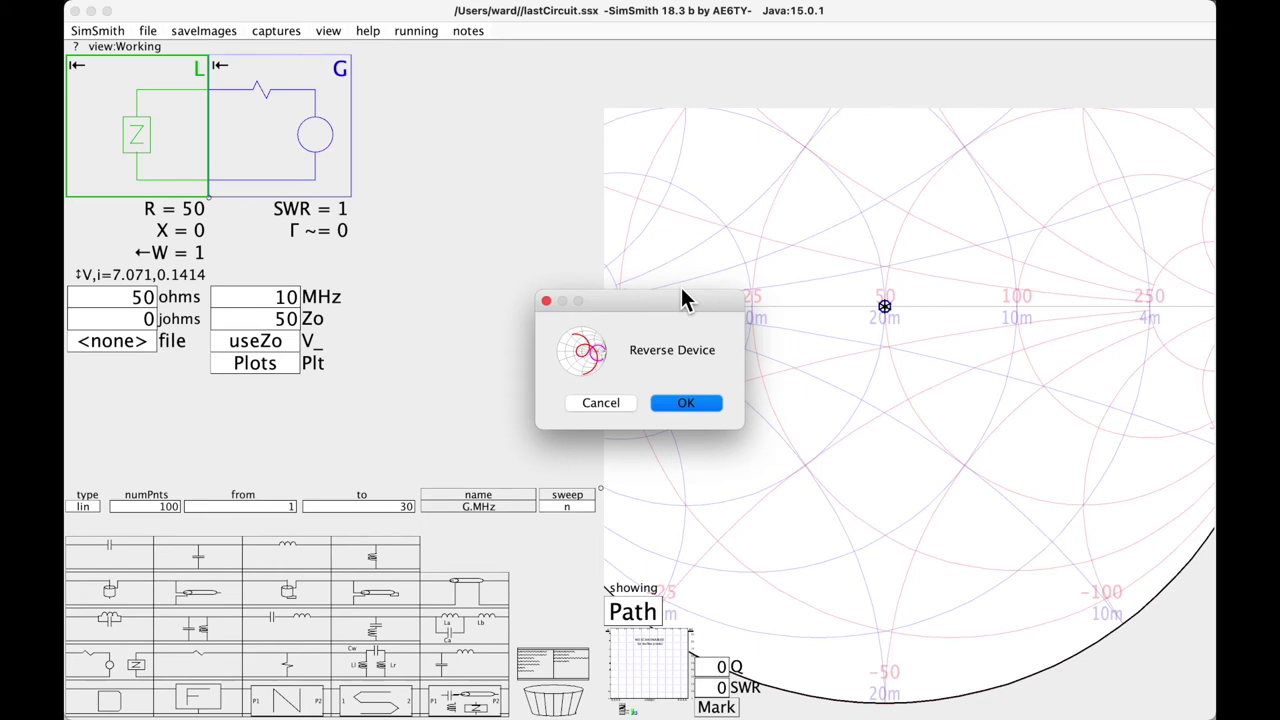
{"action": "left_click", "coordinate": [686, 402]}
{"action": "left_click", "coordinate": [703, 403]}
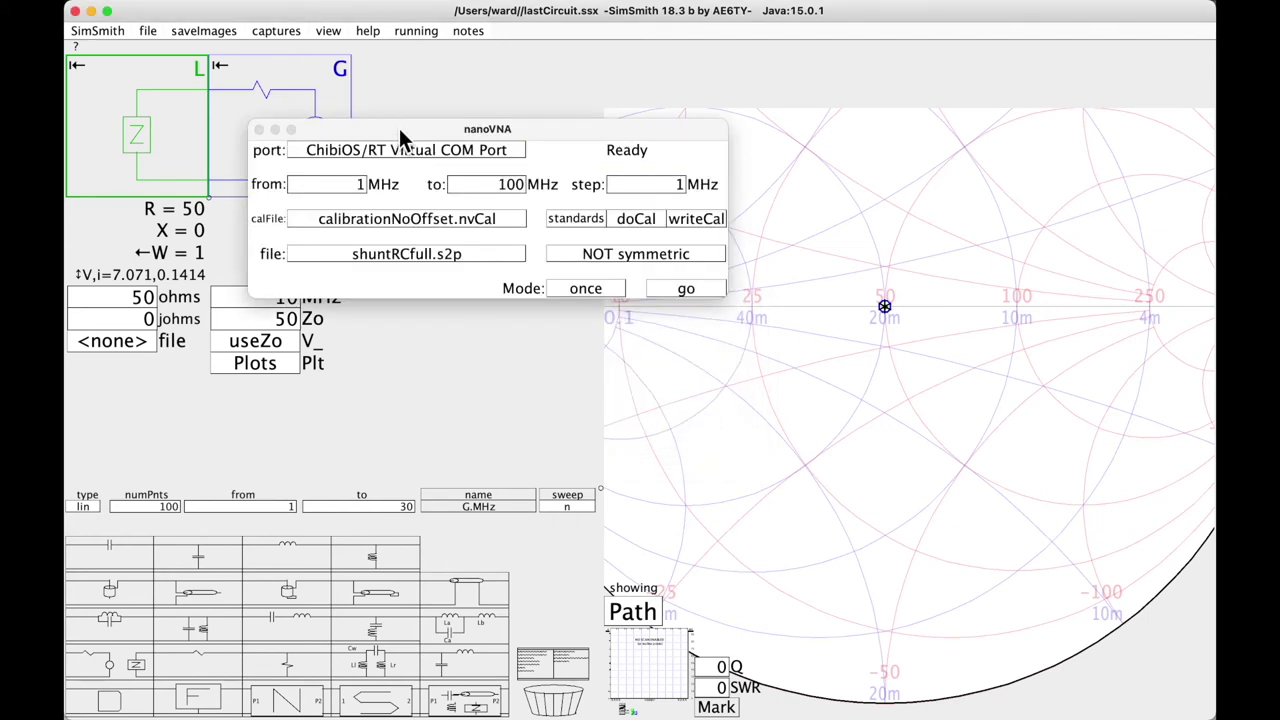
{"action": "left_click_drag", "start_coordinate": [399, 128], "coordinate": [689, 146]}
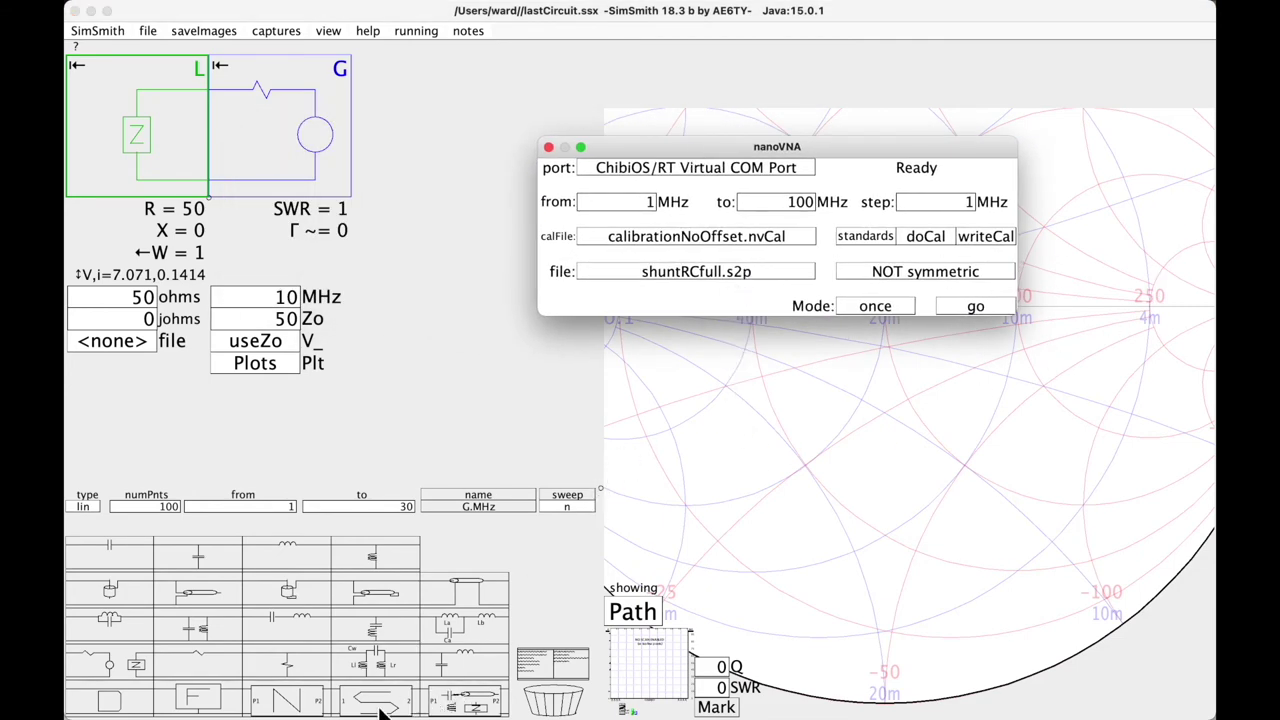
{"action": "left_click_drag", "start_coordinate": [378, 709], "coordinate": [285, 128]}
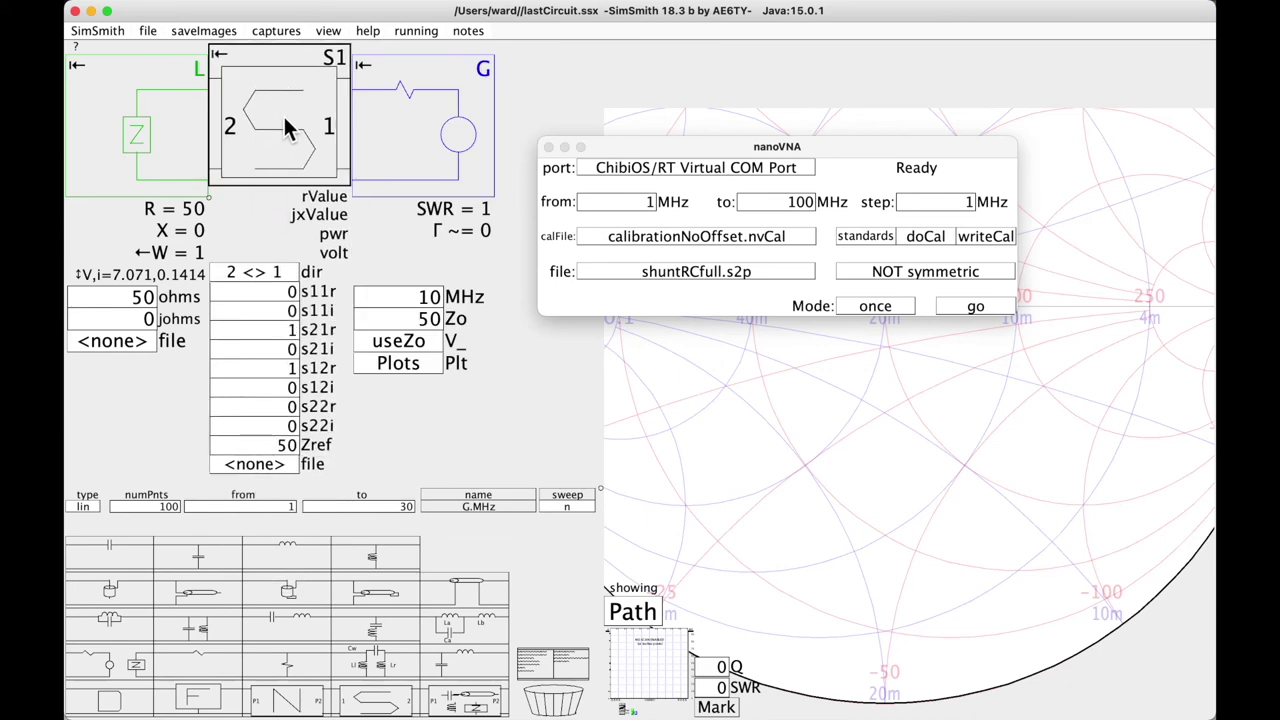
Load shuntRCfull.s2p into S1, reading SWR 2.142 at 10 MHz, and close the nanoVNA window
{"action": "left_click", "coordinate": [278, 479]}
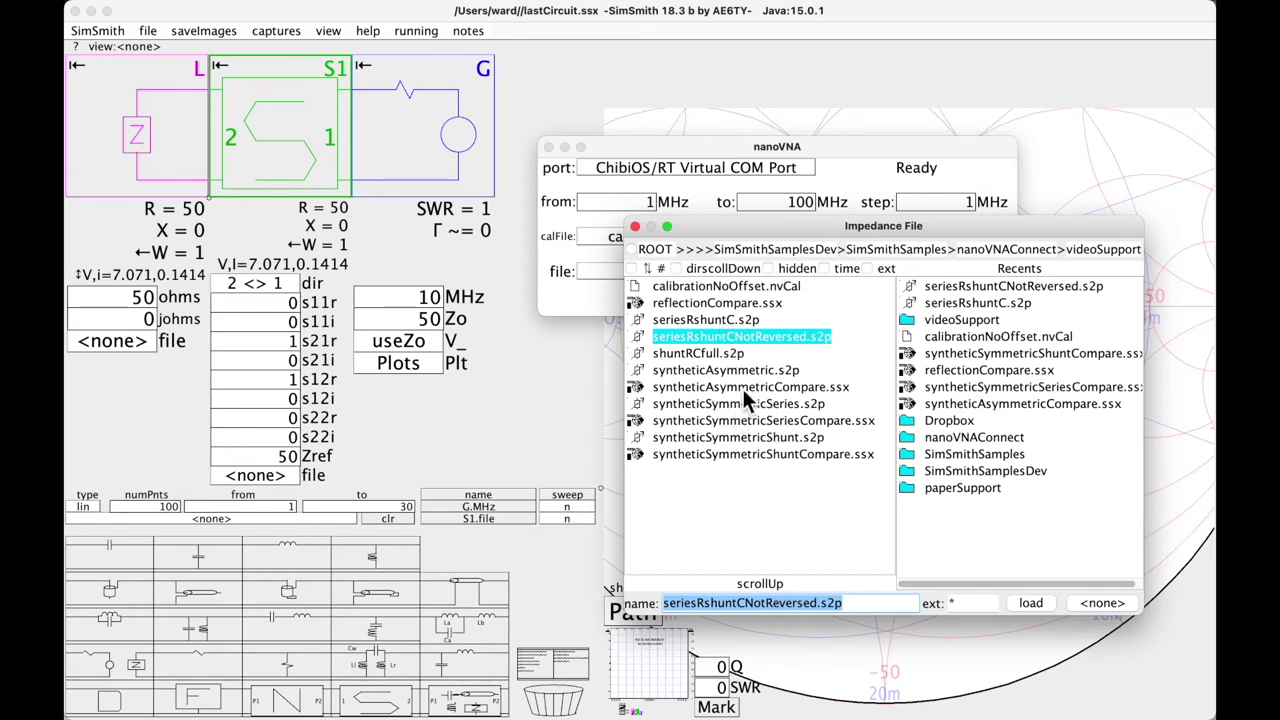
{"action": "left_click", "coordinate": [700, 355]}
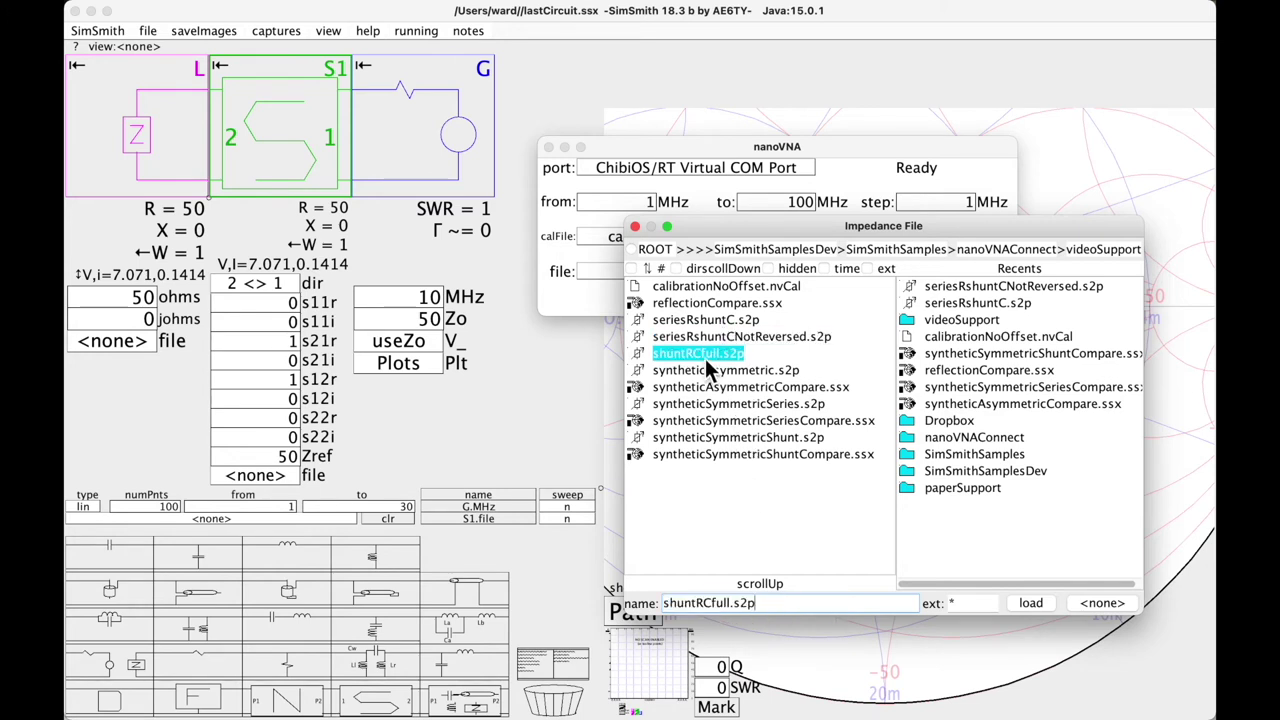
{"action": "left_click", "coordinate": [1040, 604]}
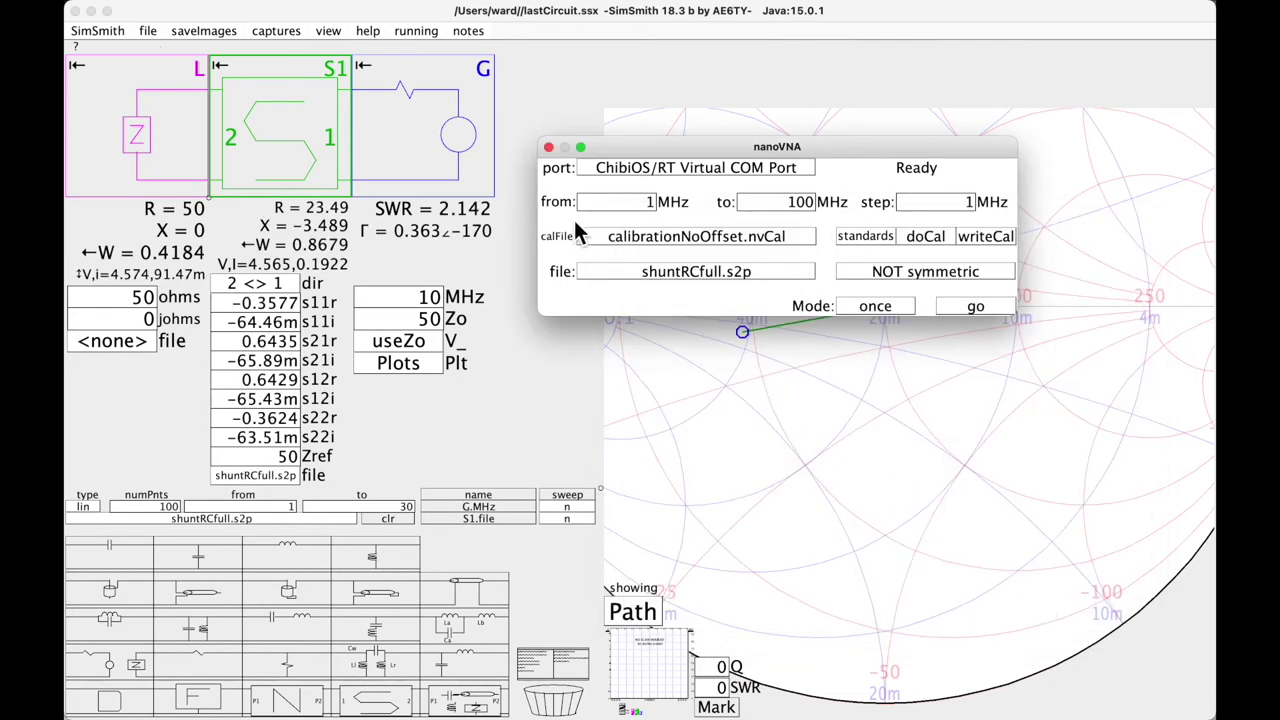
{"action": "left_click", "coordinate": [549, 148]}
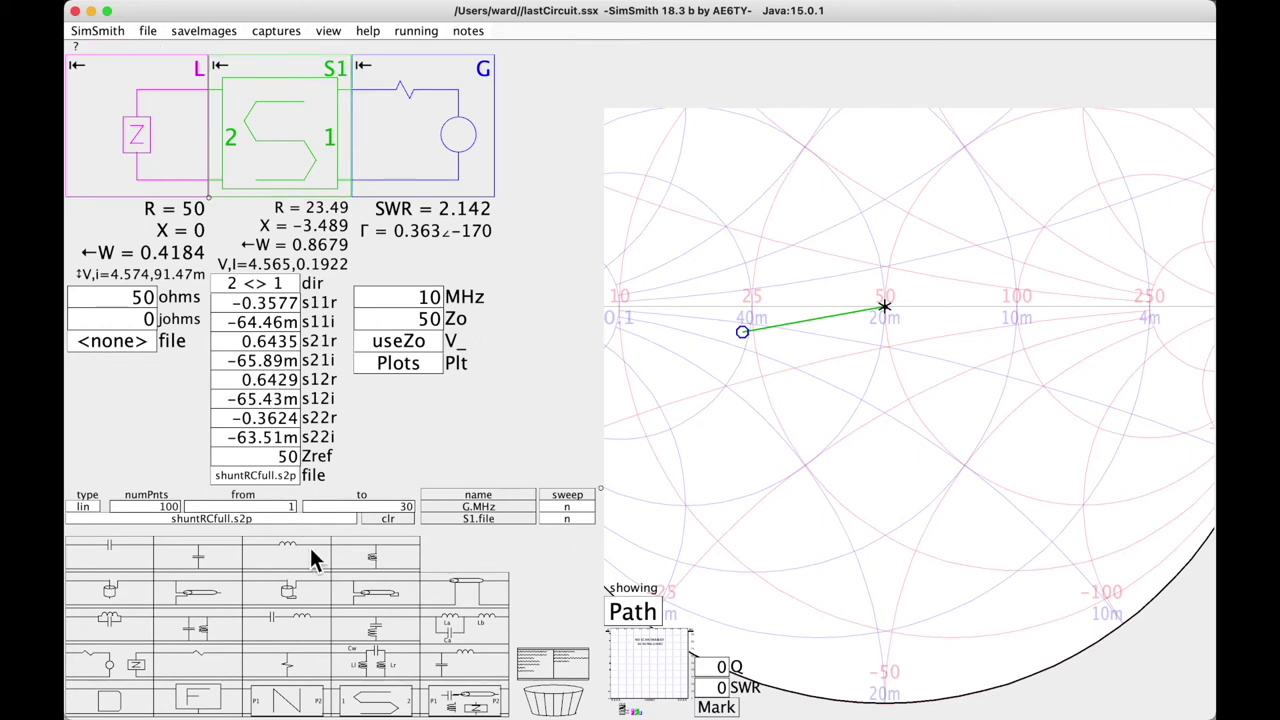
Plot the swept curve over S1's file frequencies, hiding the L and G traces
{"action": "left_click", "coordinate": [578, 519]}
{"action": "scroll", "coordinate": [808, 392], "scroll_direction": "up", "scroll_amount": 2}
{"action": "scroll", "coordinate": [809, 394], "scroll_direction": "down", "scroll_amount": 5}
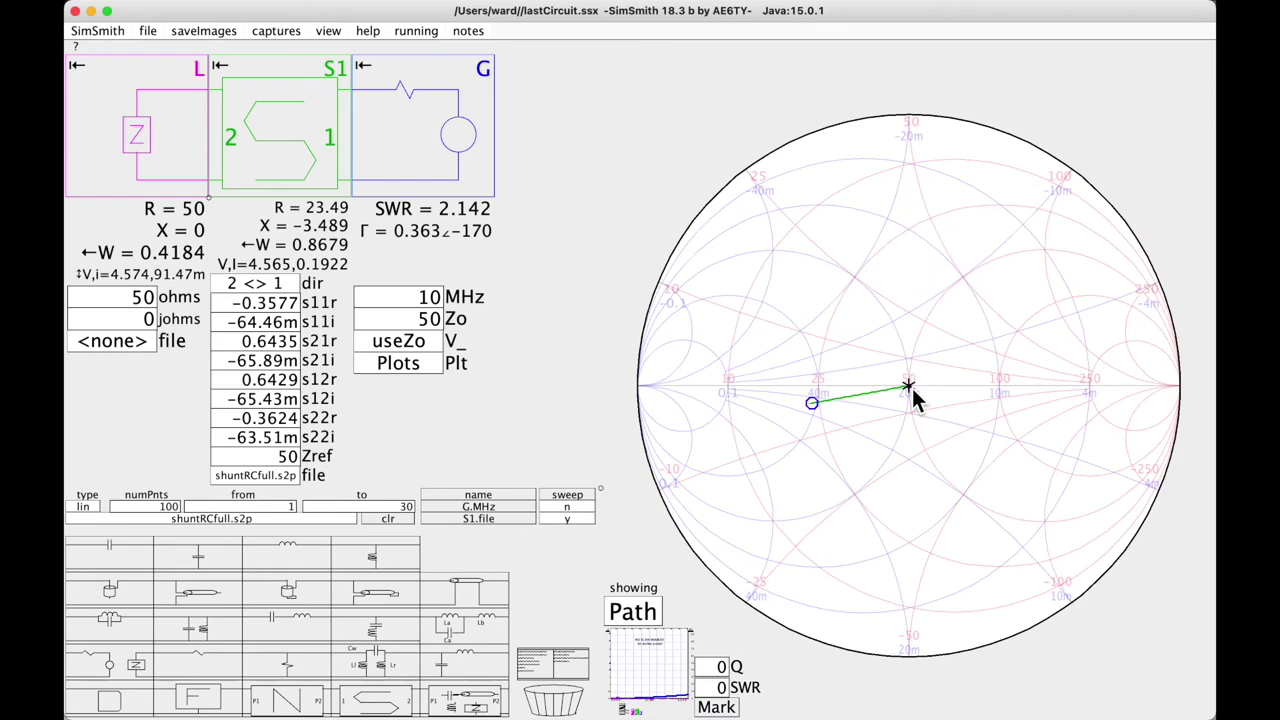
{"action": "left_click", "coordinate": [628, 612]}
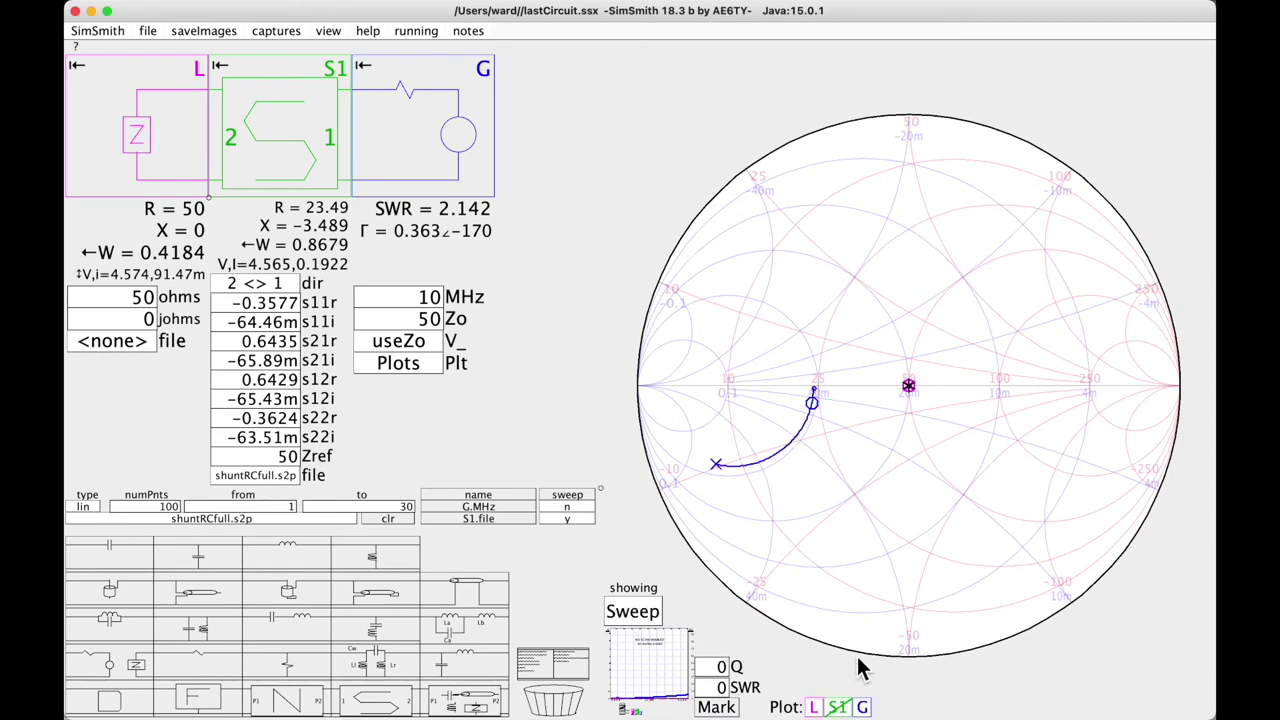
{"action": "left_click", "coordinate": [815, 707]}
{"action": "left_click", "coordinate": [862, 707]}
{"action": "scroll", "coordinate": [766, 463], "scroll_direction": "up", "scroll_amount": 3}
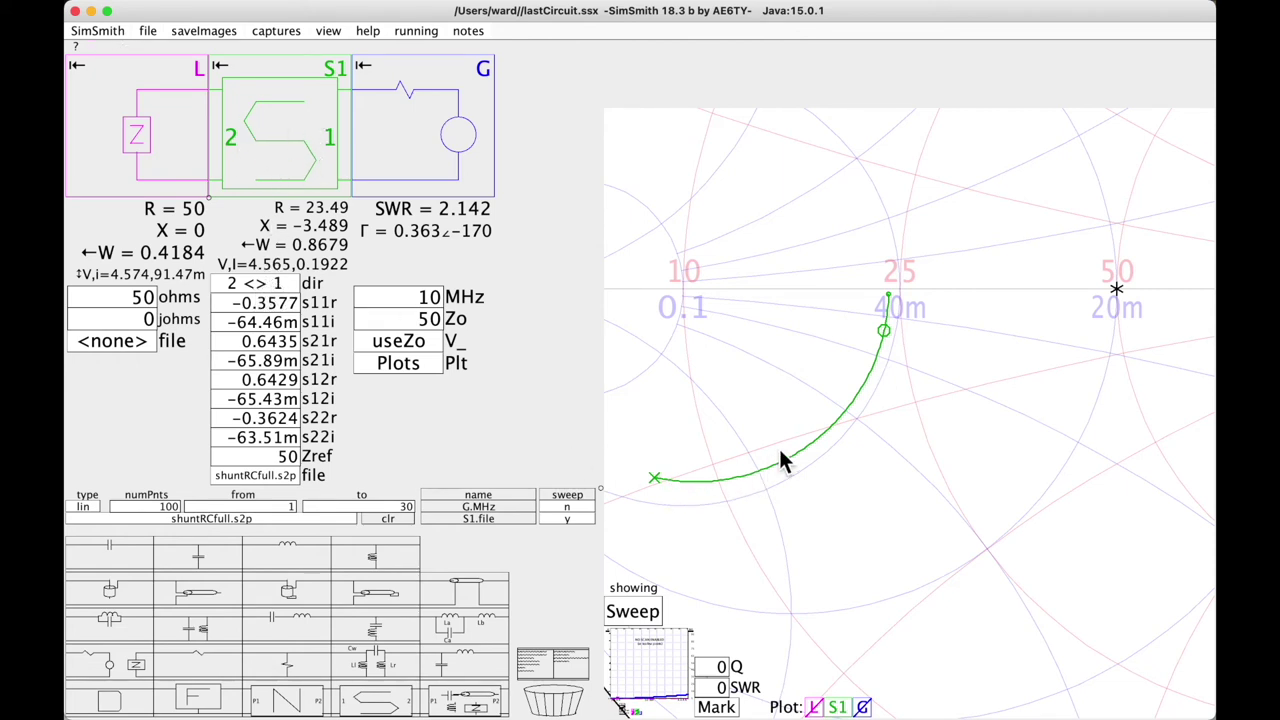
Cycle S1's port orientation back to original, widen the Smith chart, and add a 50-ohm LG1 block
{"action": "left_click", "coordinate": [258, 286]}
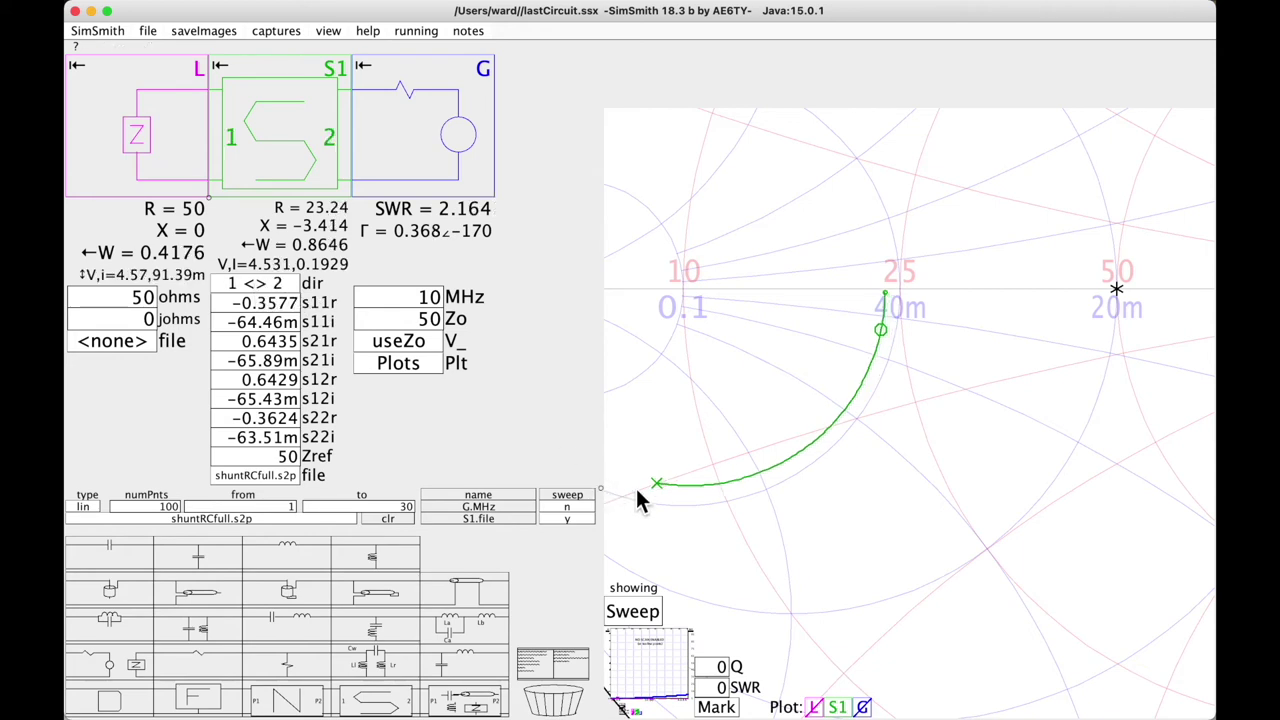
{"action": "left_click", "coordinate": [272, 286]}
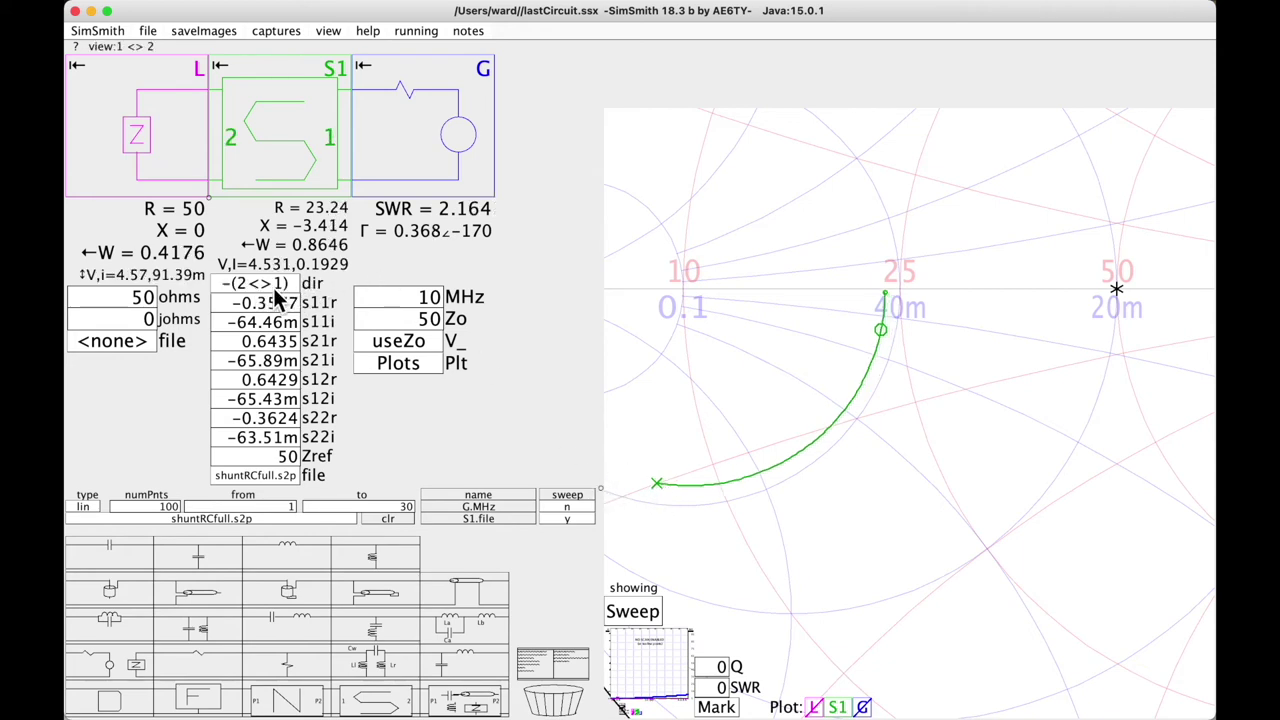
{"action": "left_click", "coordinate": [270, 284]}
{"action": "left_click", "coordinate": [270, 284]}
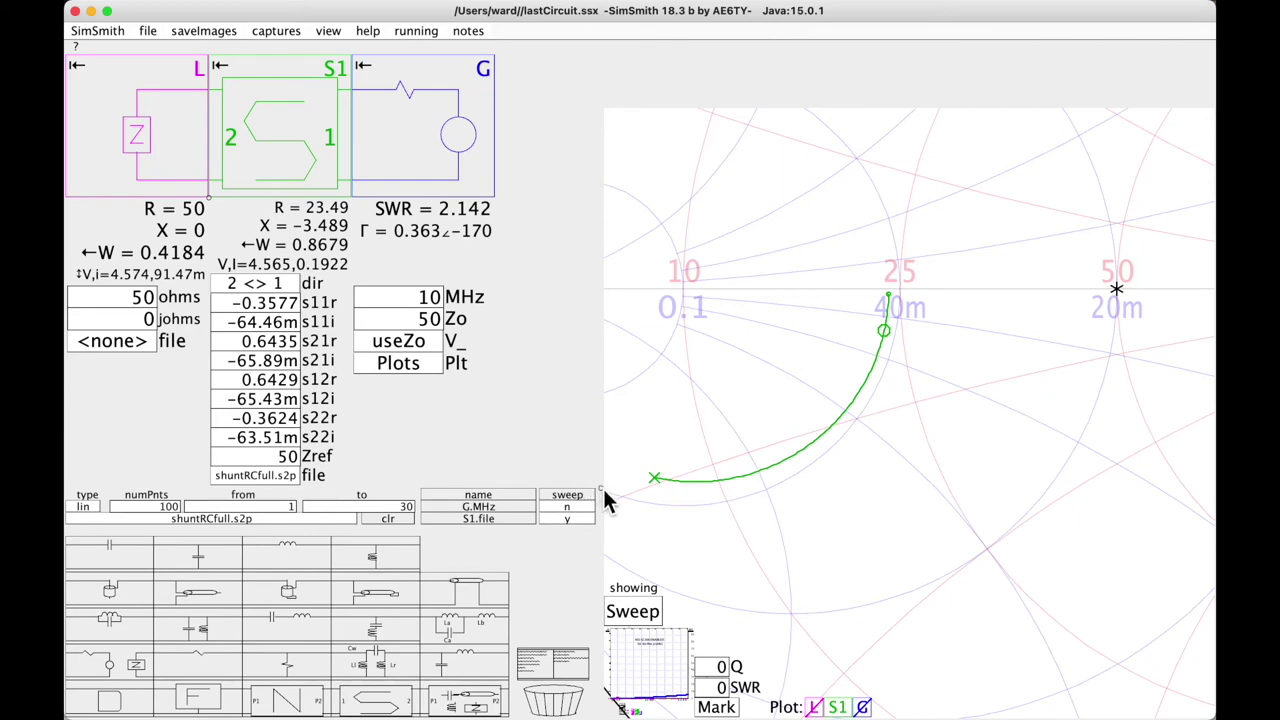
{"action": "left_click_drag", "start_coordinate": [602, 486], "coordinate": [593, 443]}
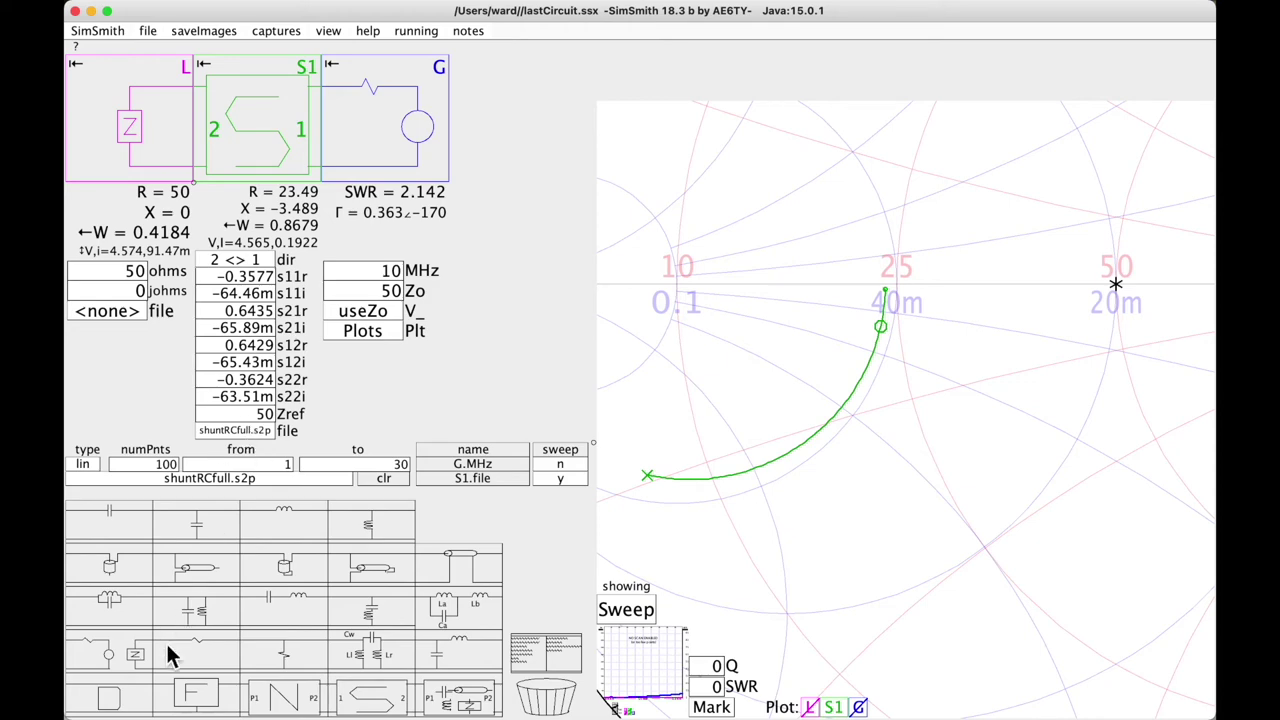
{"action": "mouse_move", "coordinate": [124, 648]}
{"action": "left_mouse_down"}
{"action": "mouse_move", "coordinate": [390, 262]}
{"action": "mouse_move", "coordinate": [398, 115]}
{"action": "left_mouse_up"}
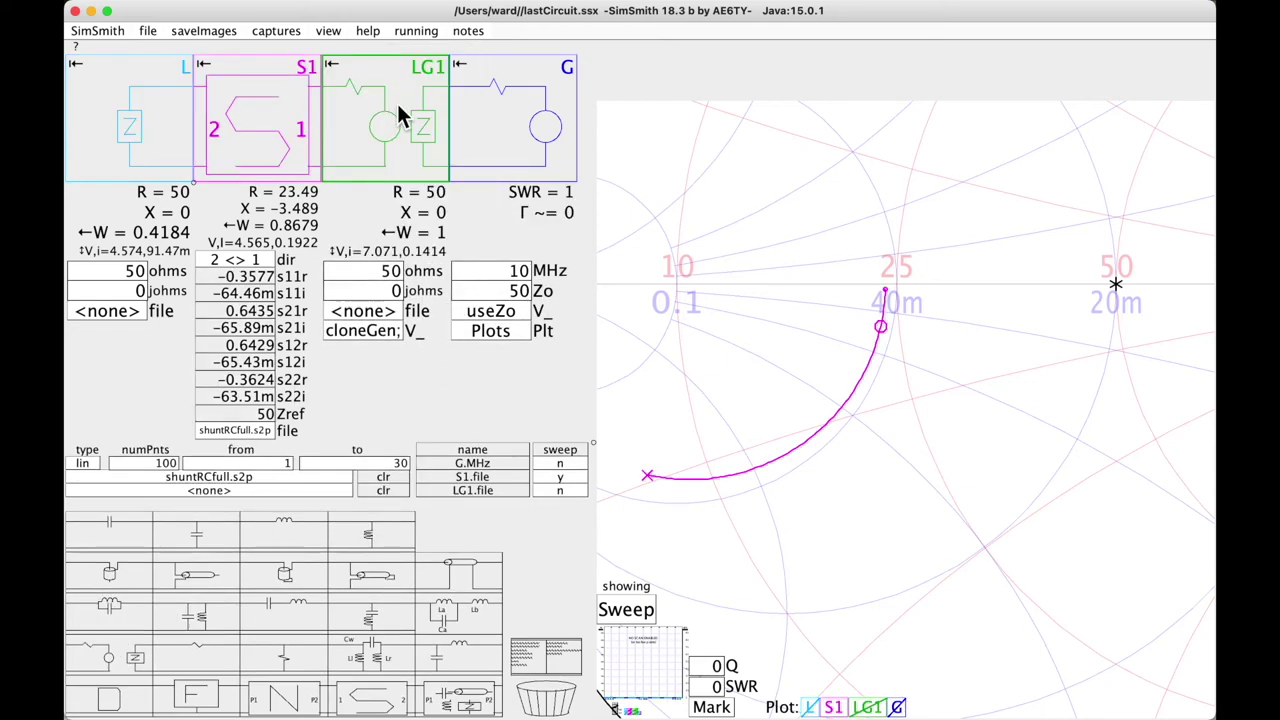
Open nanoVNA Connect and set the save file to shuntRCassumeSymmetric.s2p
{"action": "left_click", "coordinate": [335, 34]}
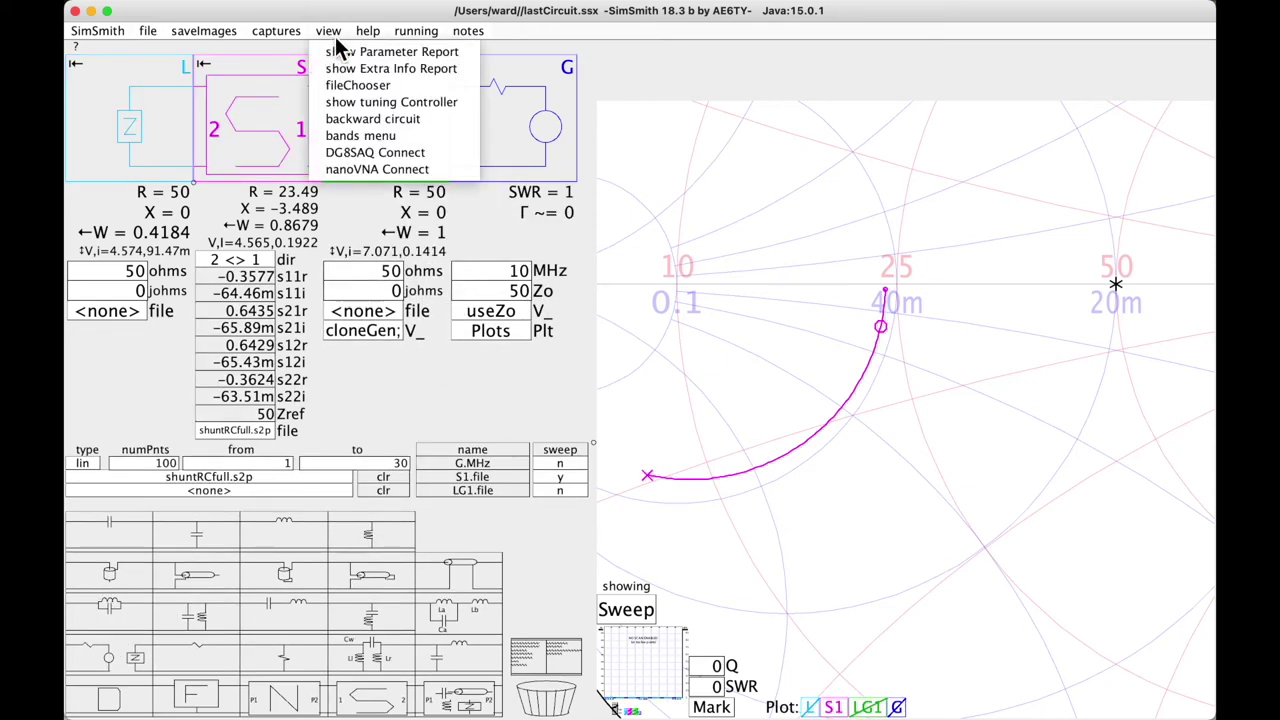
{"action": "left_click", "coordinate": [430, 170]}
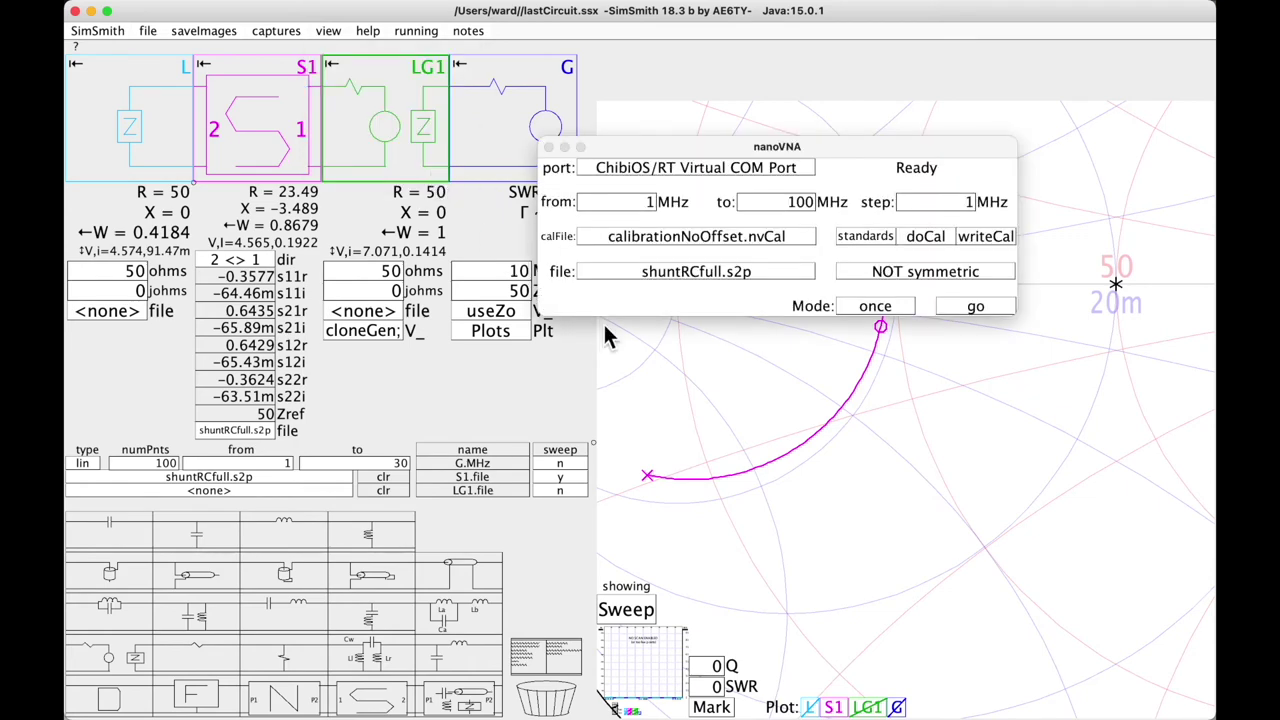
{"action": "left_click", "coordinate": [706, 271]}
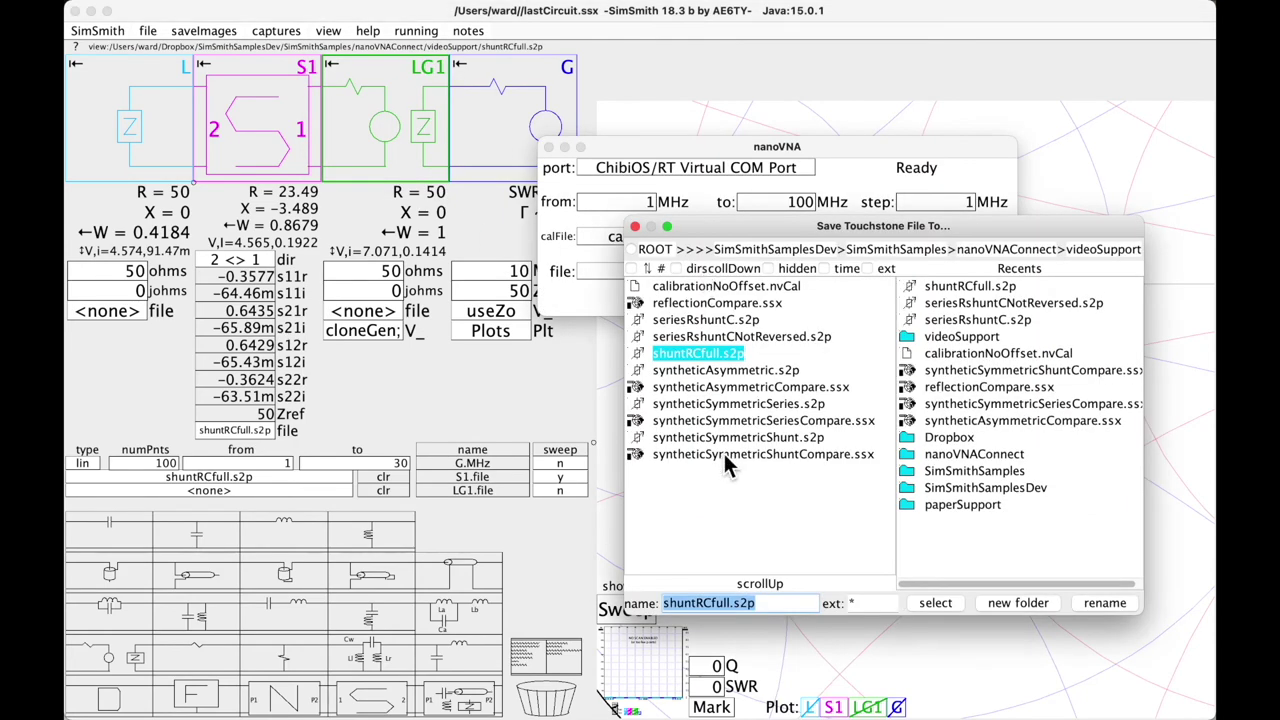
{"action": "left_click", "coordinate": [743, 600]}
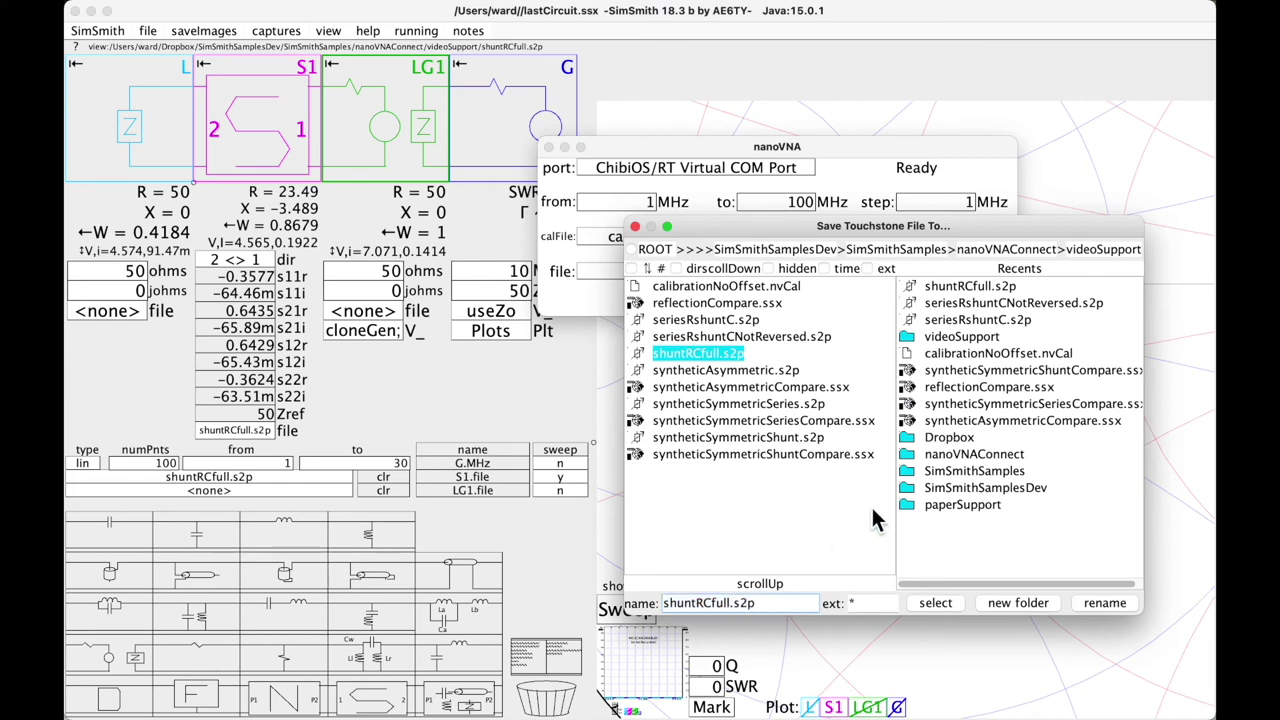
{"action": "key", "text": "BackSpace"}
{"action": "key", "text": "BackSpace"}
{"action": "key", "text": "BackSpace"}
{"action": "key", "text": "BackSpace"}
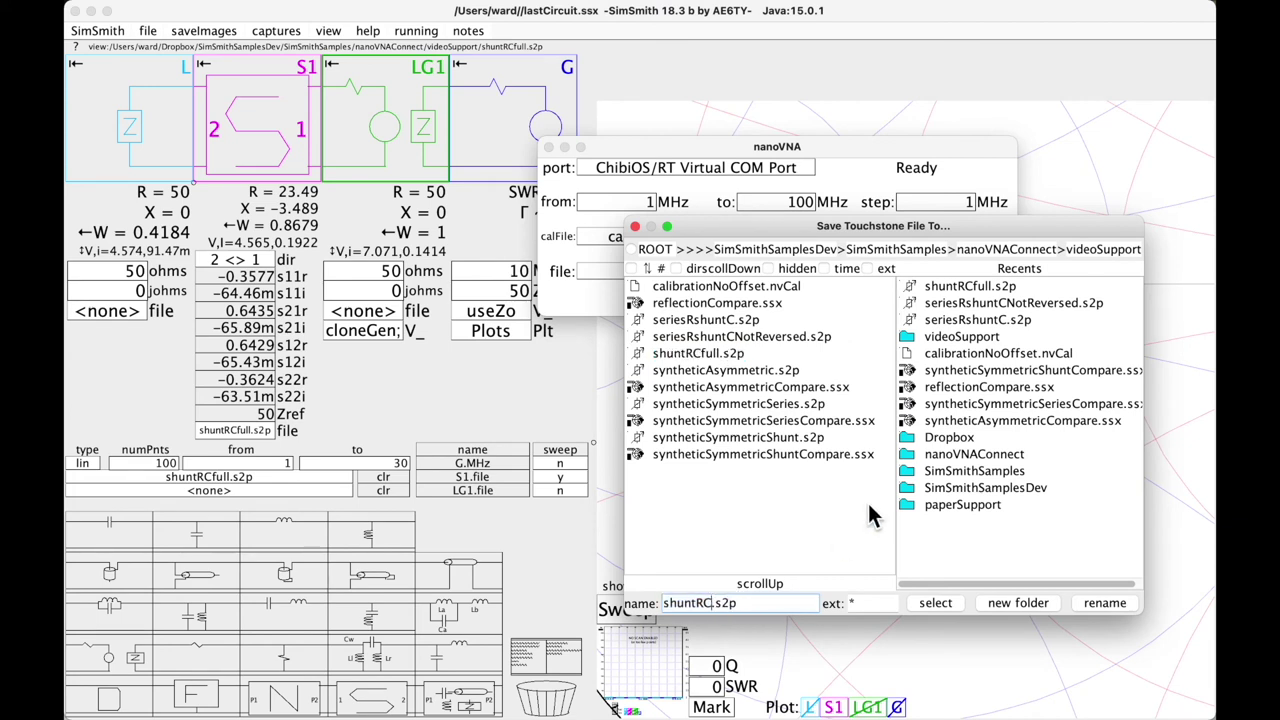
{"action": "type", "text": "assumeSymmetric"}
{"action": "left_click", "coordinate": [950, 603]}
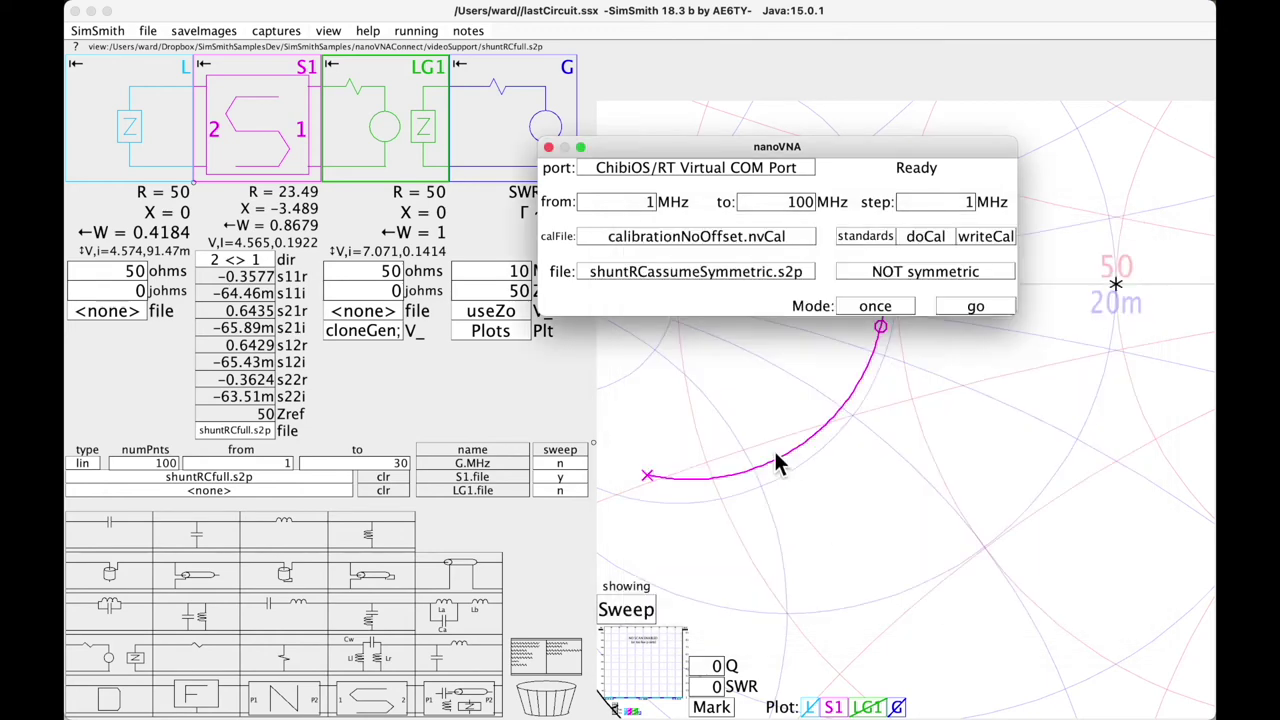
Switch the measurement mode to symmetric, run the sweep, and close the nanoVNA window
{"action": "left_click", "coordinate": [927, 285]}
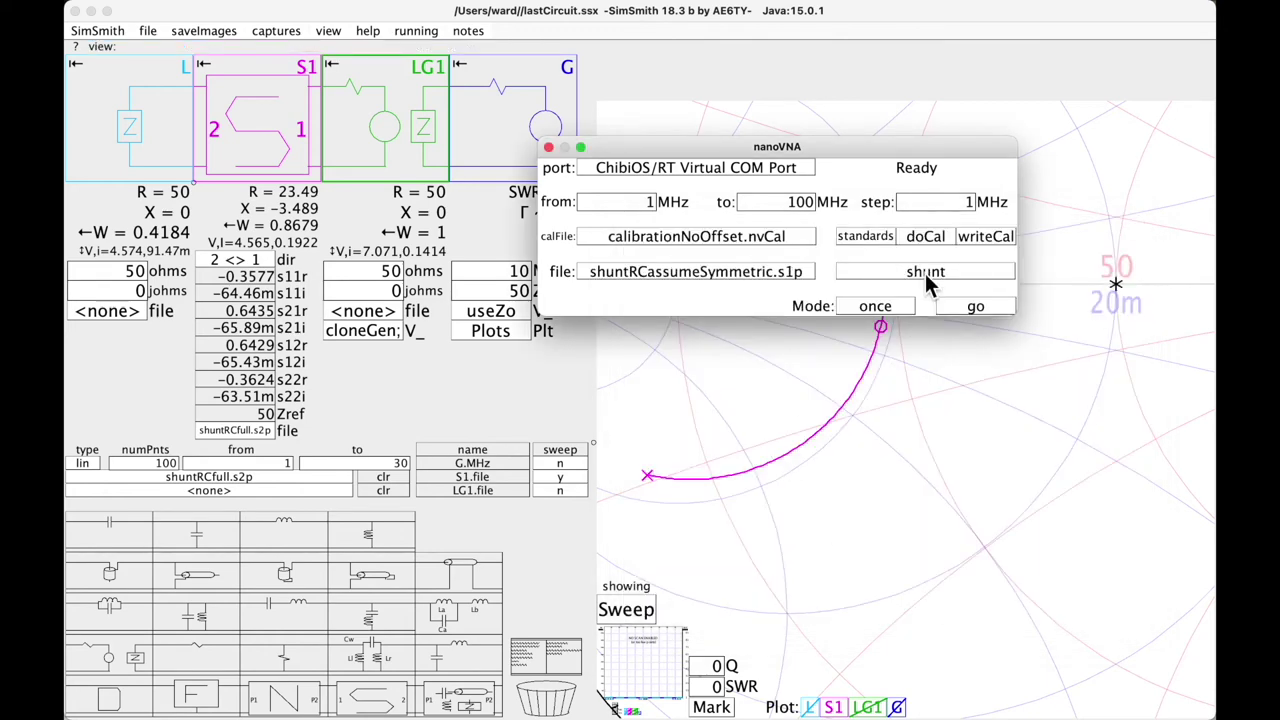
{"action": "left_click", "coordinate": [927, 285]}
{"action": "left_click", "coordinate": [927, 285]}
{"action": "left_click", "coordinate": [927, 285]}
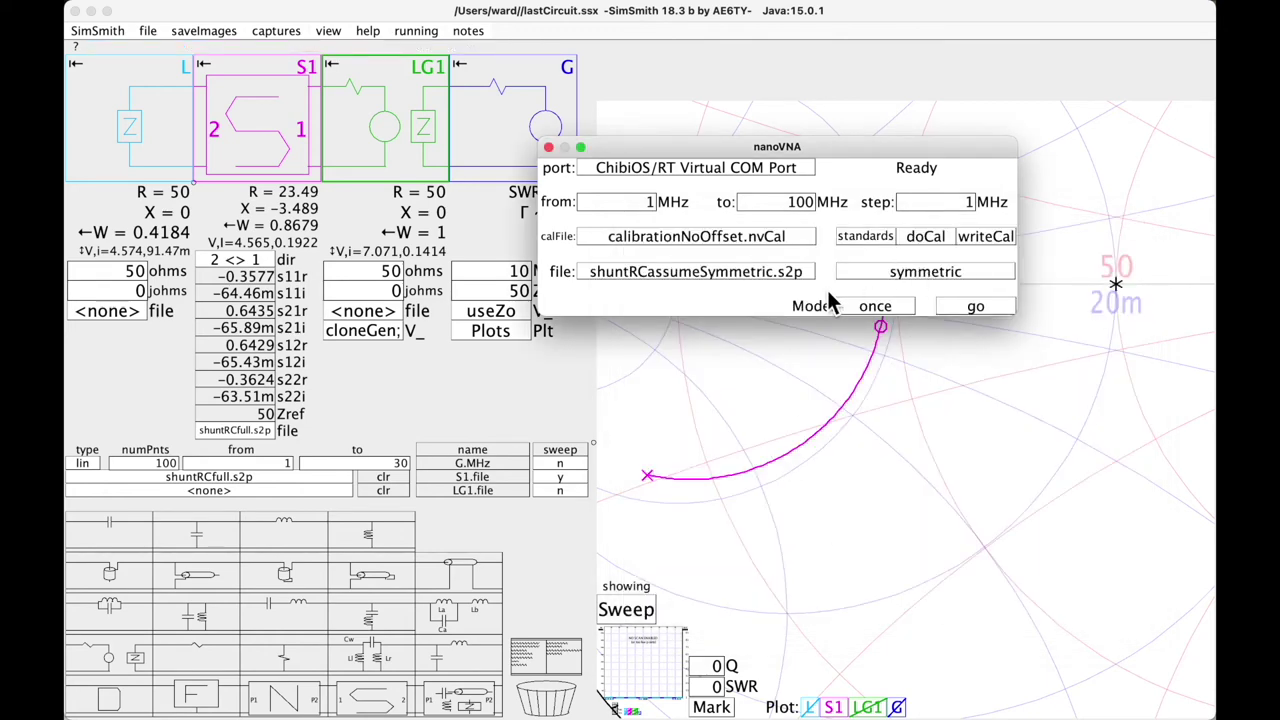
{"action": "left_click", "coordinate": [975, 307]}
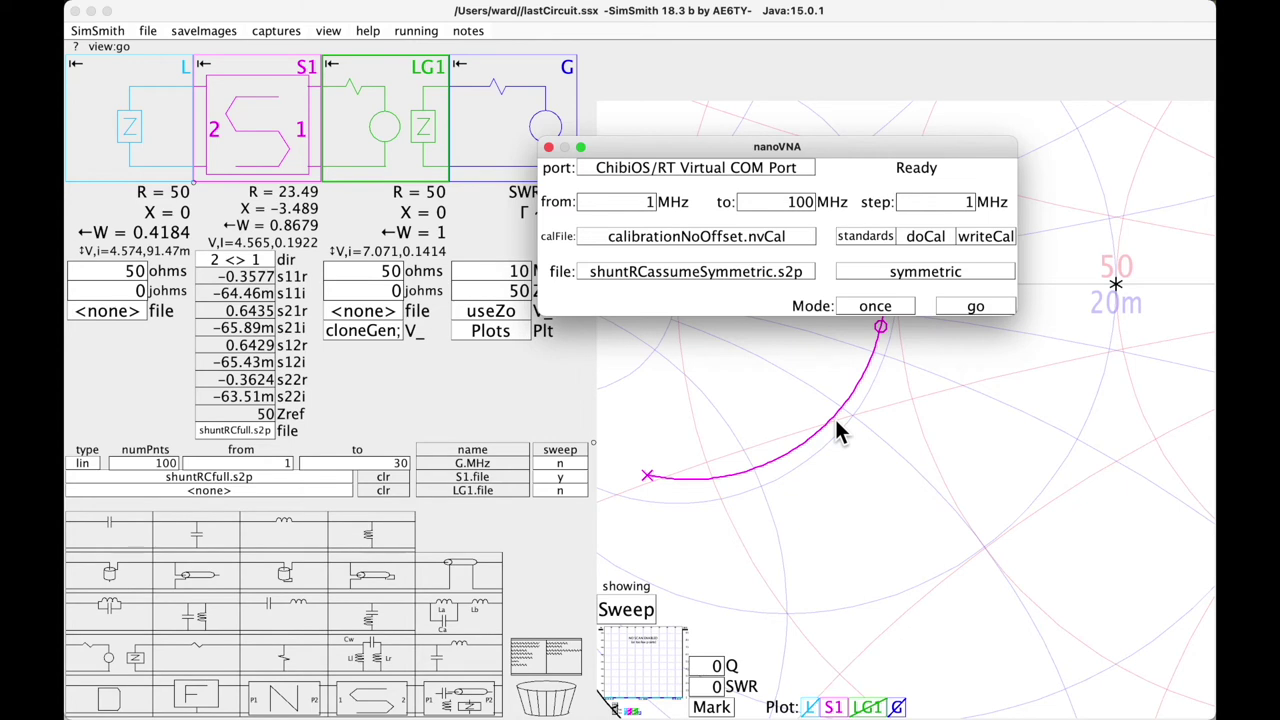
{"action": "left_click", "coordinate": [548, 147]}
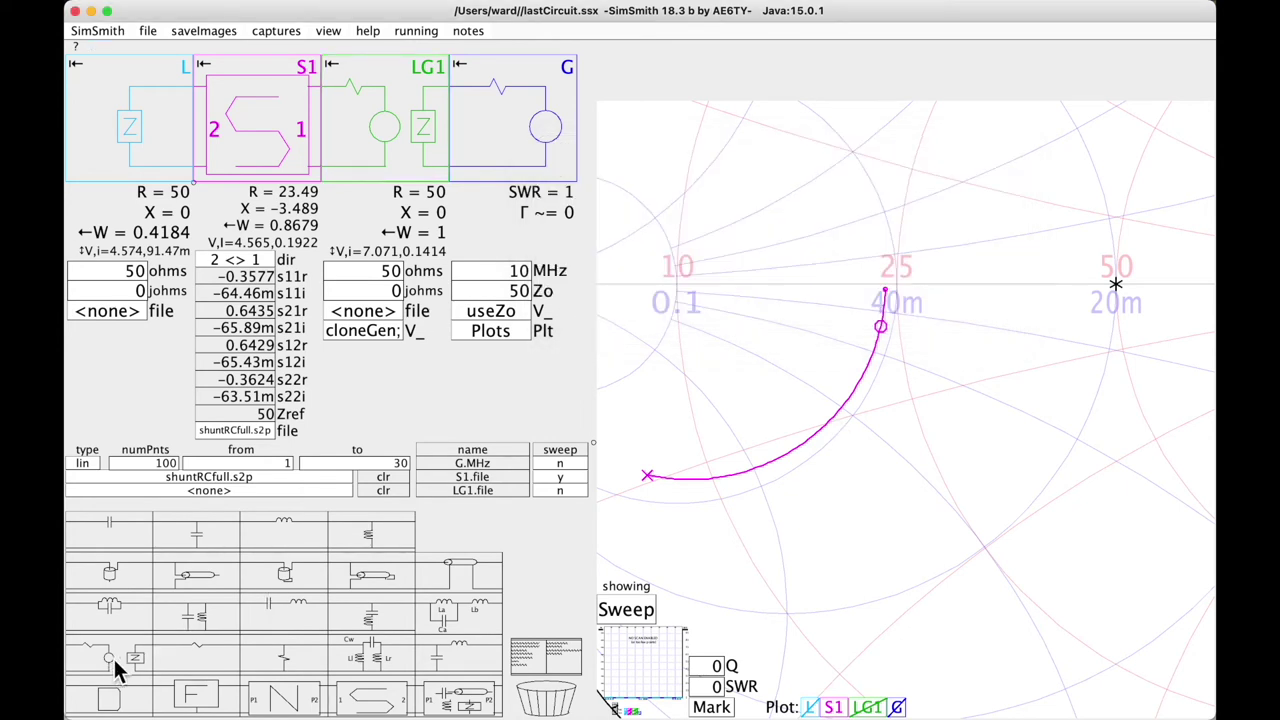
Add block S2 and load shuntRCassumeSymmetric.s2p into it
{"action": "left_click_drag", "start_coordinate": [372, 697], "coordinate": [530, 125]}
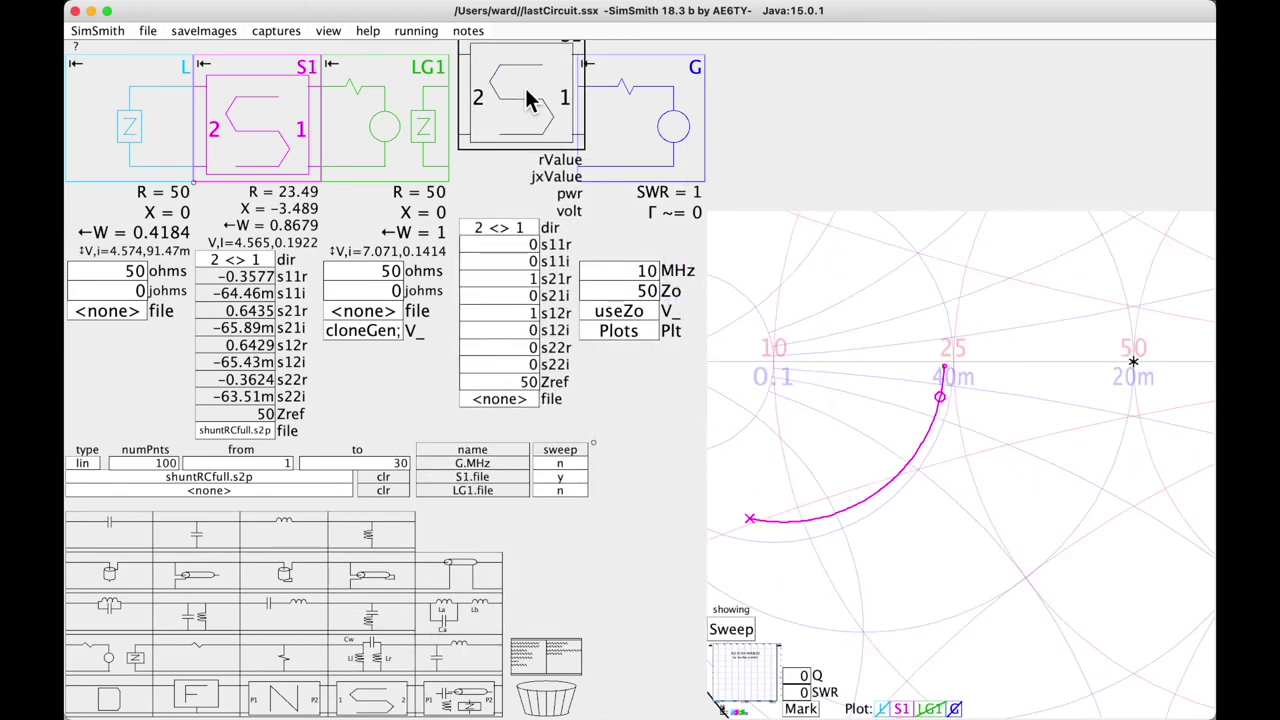
{"action": "left_click", "coordinate": [496, 431]}
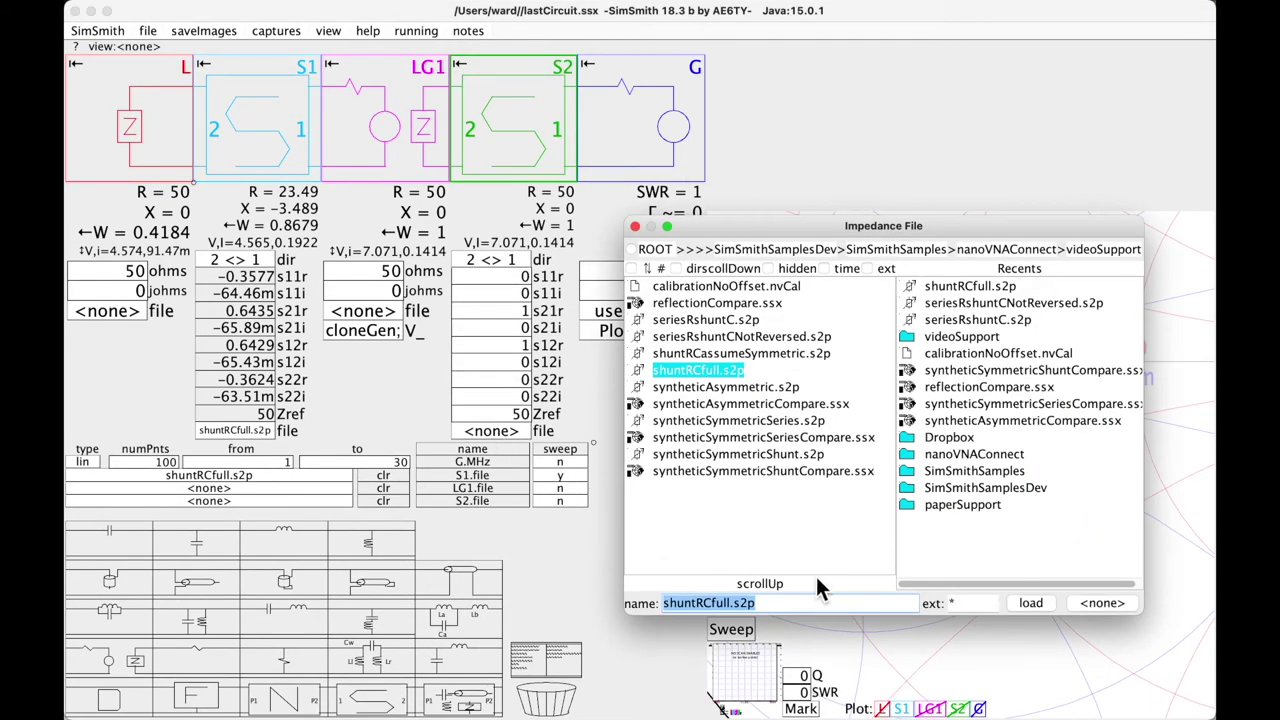
{"action": "left_click", "coordinate": [722, 354]}
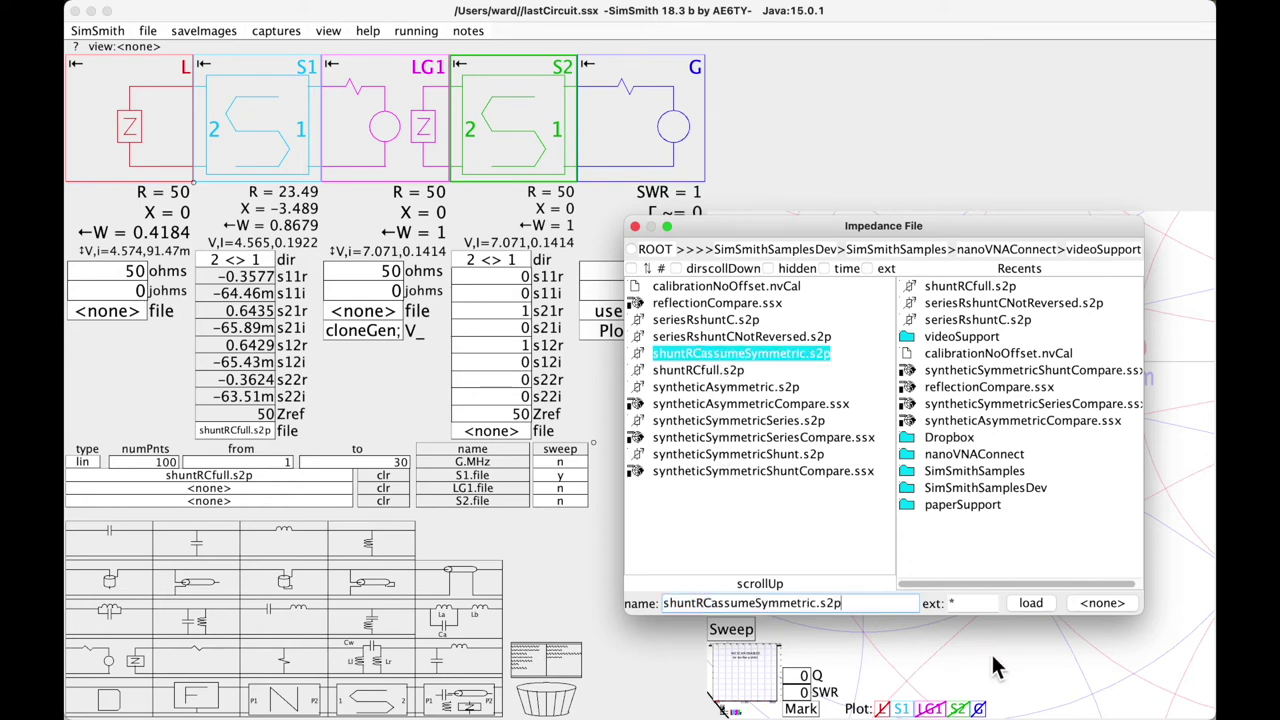
{"action": "left_click", "coordinate": [1042, 604]}
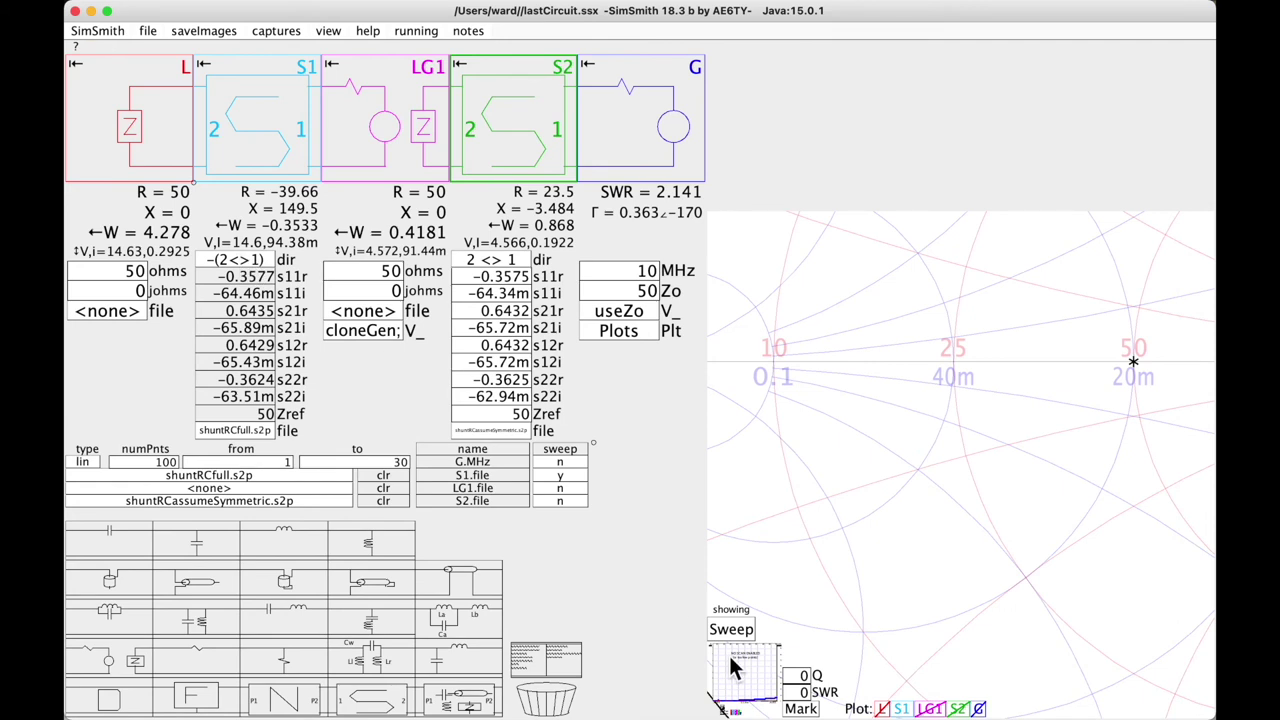
Set S1's direction to 2<>1 and plot S2's trace, reading R = 23.5, X = −3.484
{"action": "left_click", "coordinate": [252, 258]}
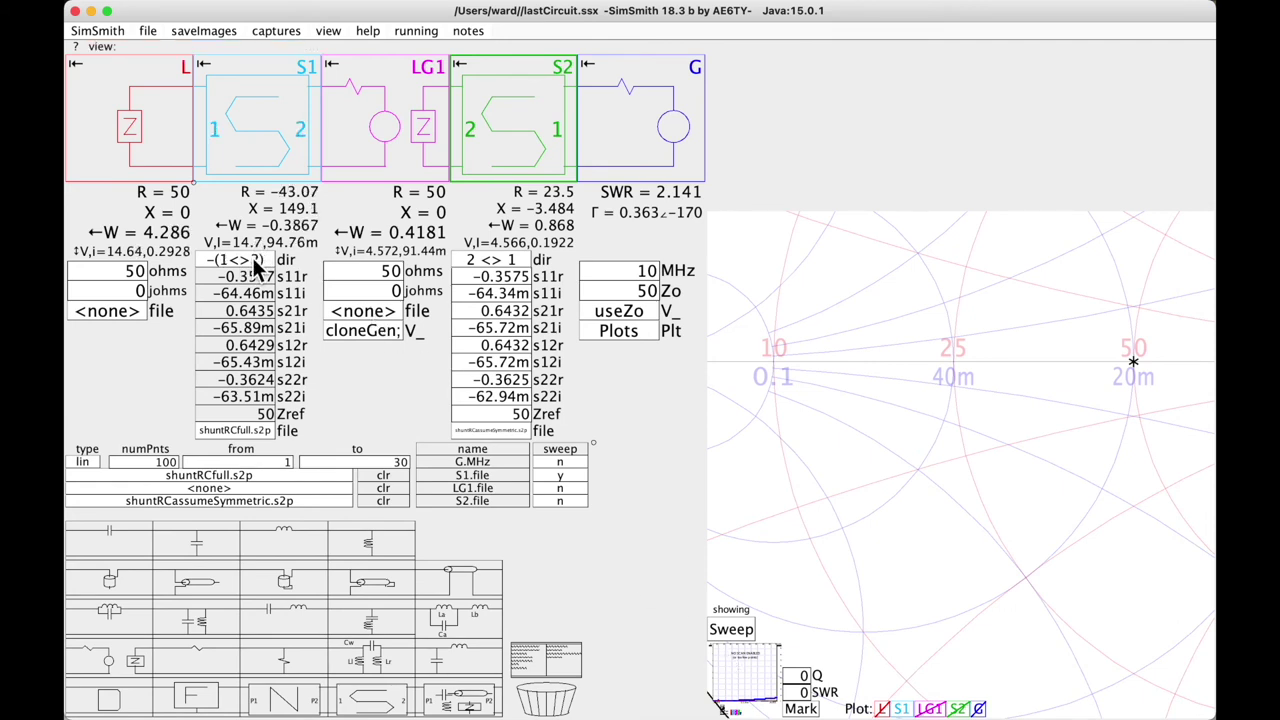
{"action": "left_click", "coordinate": [958, 708]}
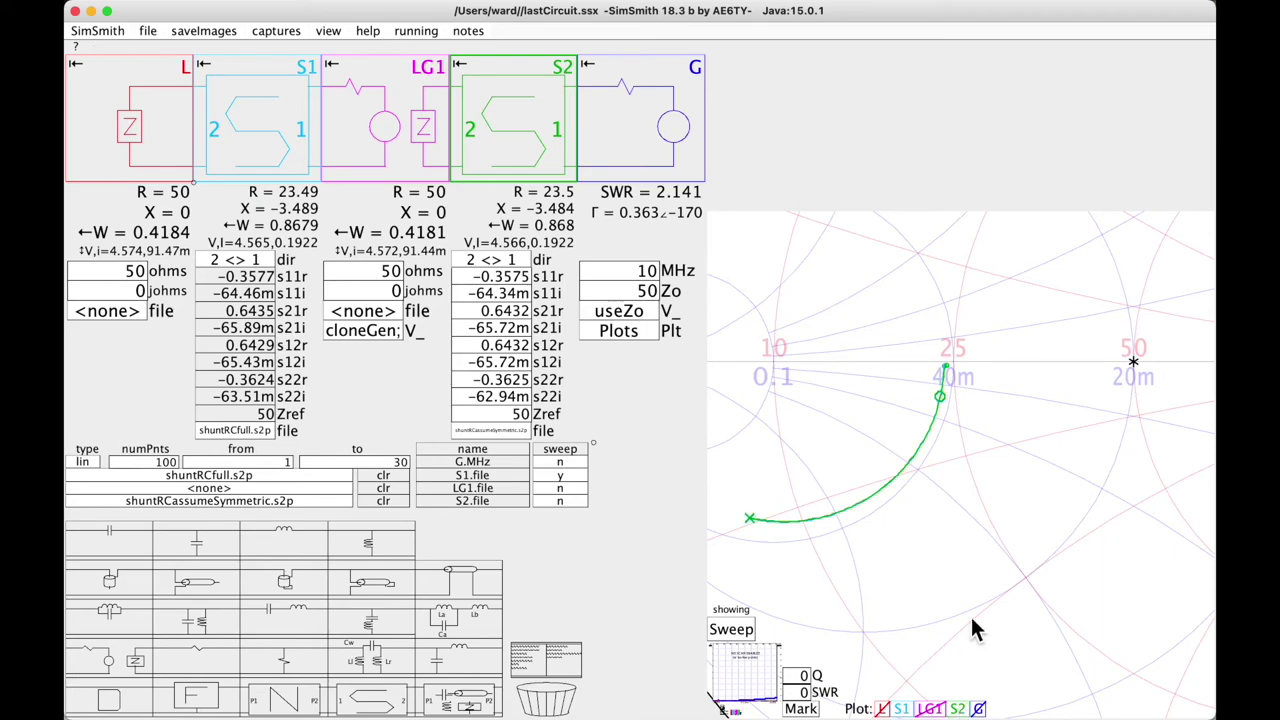
{"action": "scroll", "coordinate": [748, 526], "scroll_direction": "up", "scroll_amount": 5}
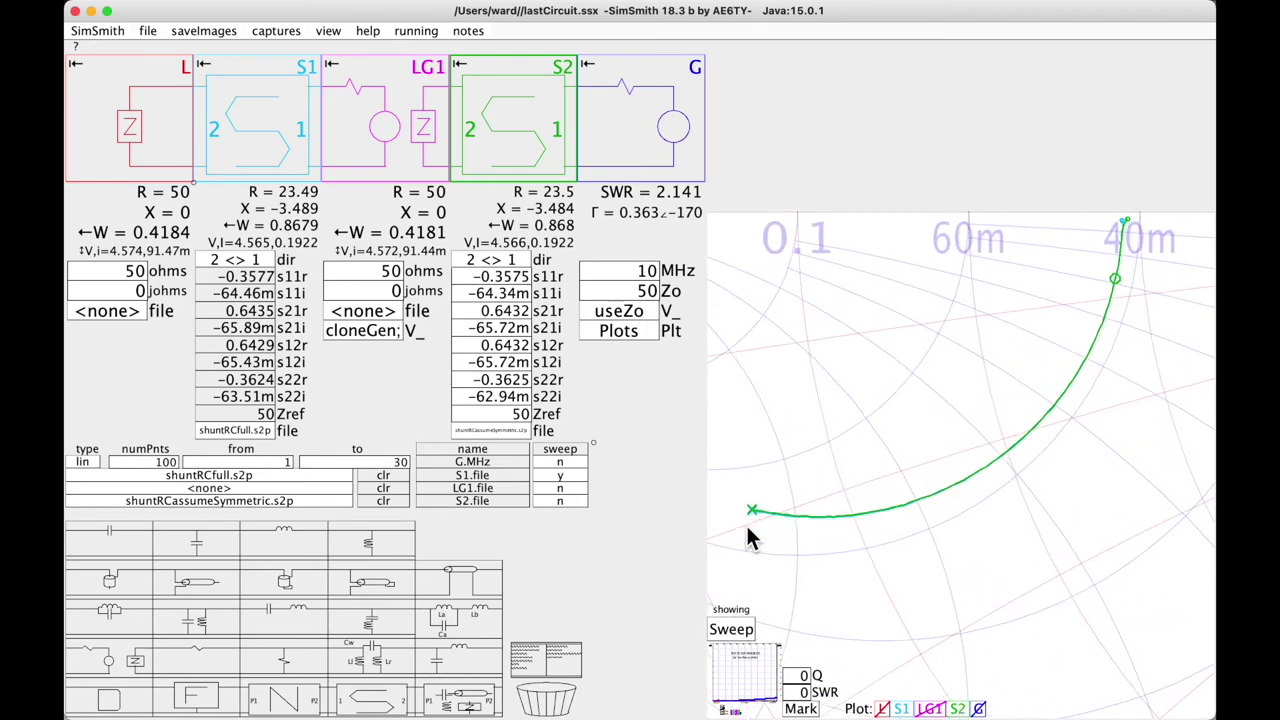
{"action": "scroll", "coordinate": [751, 508], "scroll_direction": "down", "scroll_amount": 2}
{"action": "scroll", "coordinate": [751, 471], "scroll_direction": "up", "scroll_amount": 3}
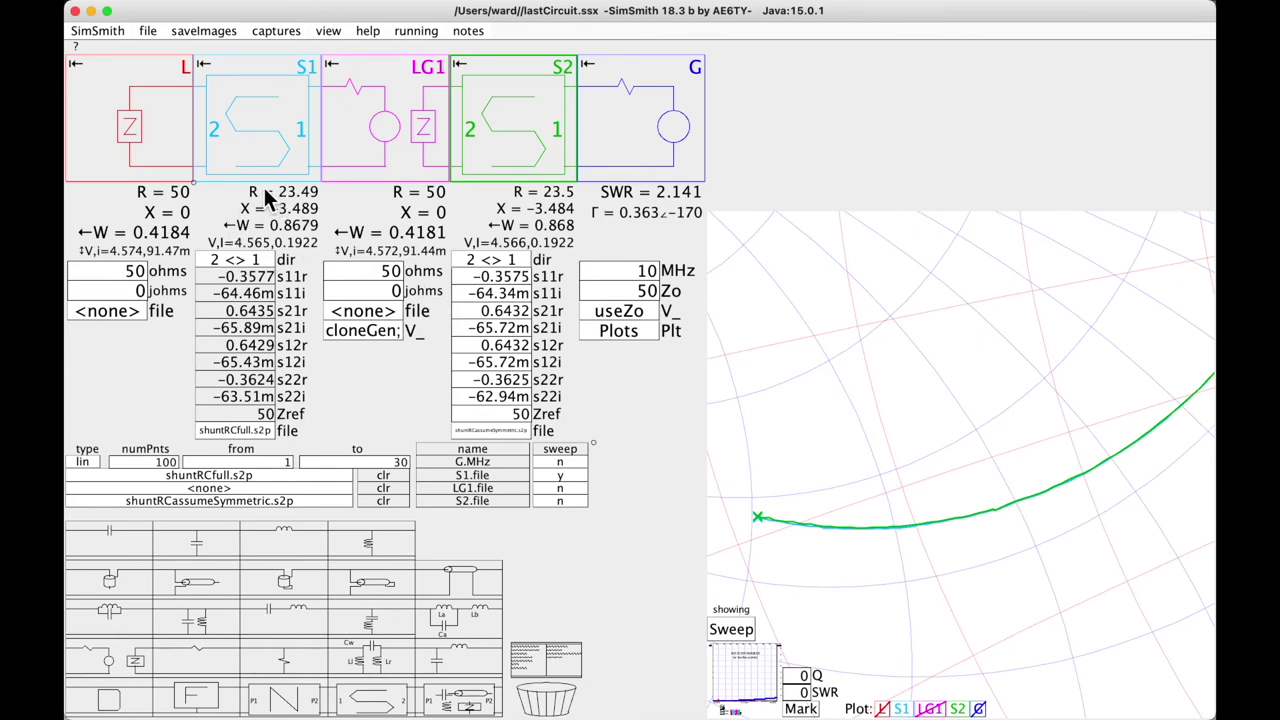
Cycle S1's direction through 1<>2 and -(2<>1), then delete block S2
{"action": "left_click", "coordinate": [245, 262]}
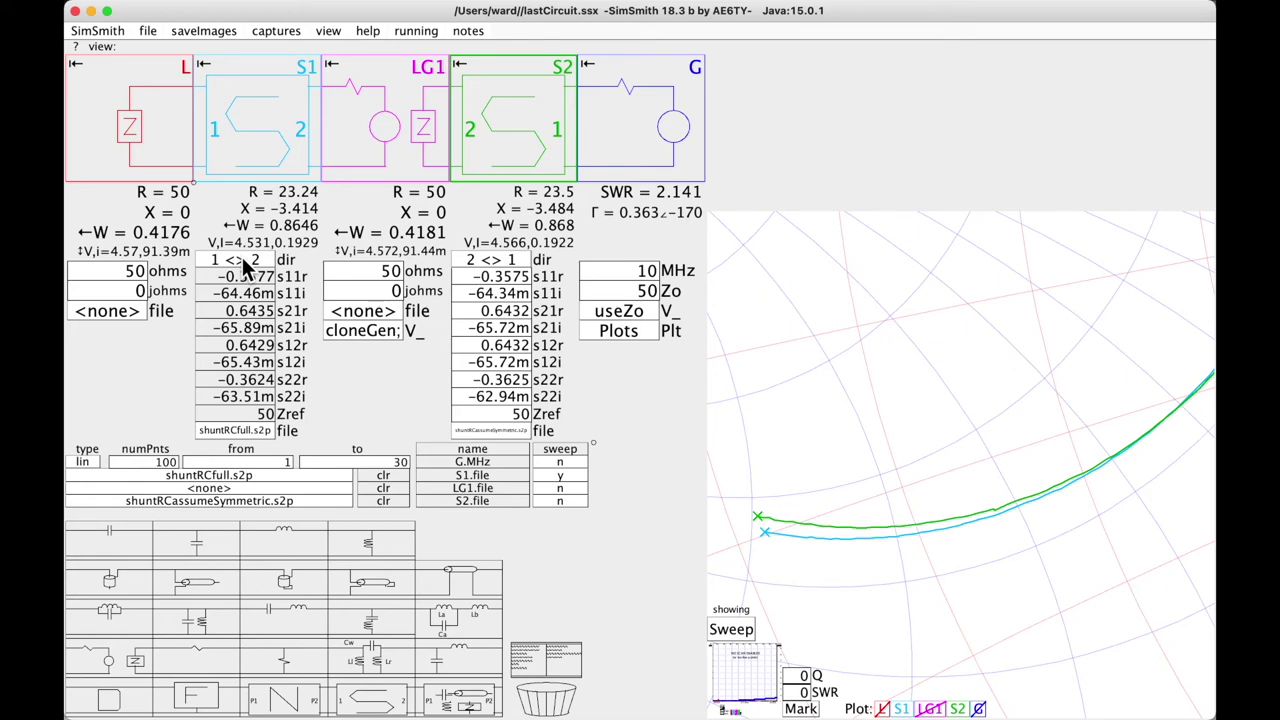
{"action": "left_click", "coordinate": [245, 262]}
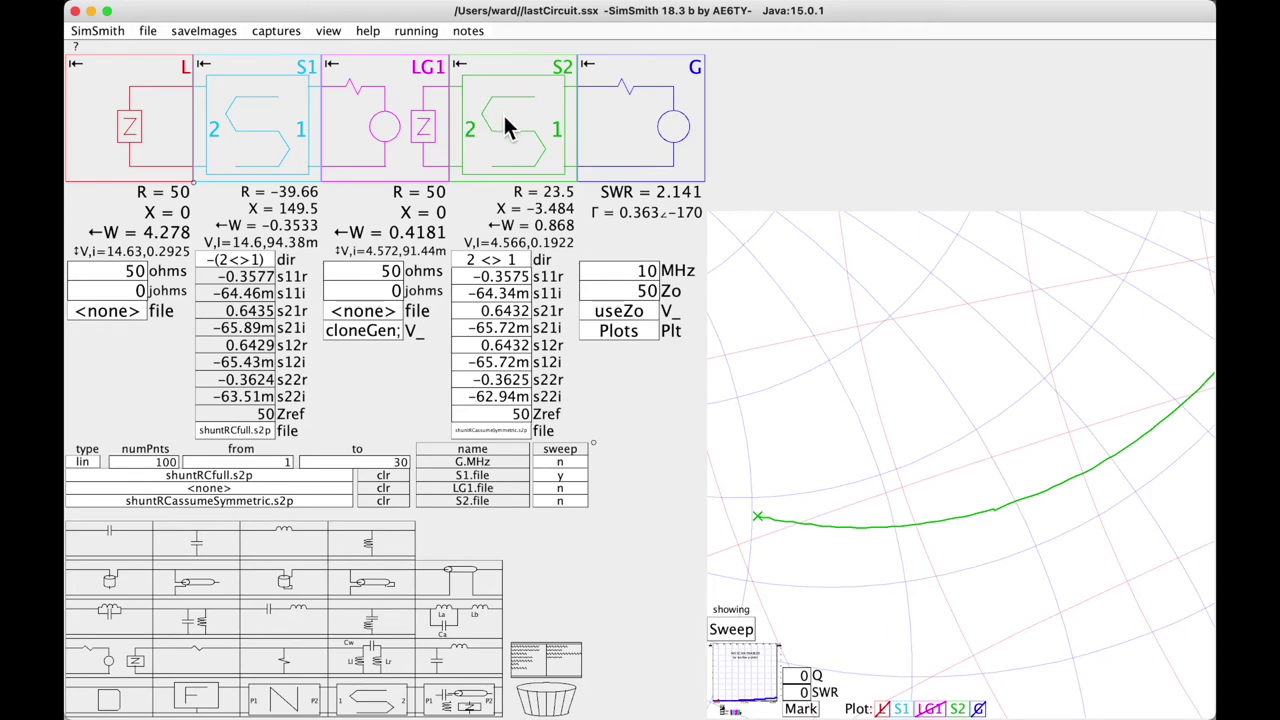
{"action": "key", "text": "Delete"}
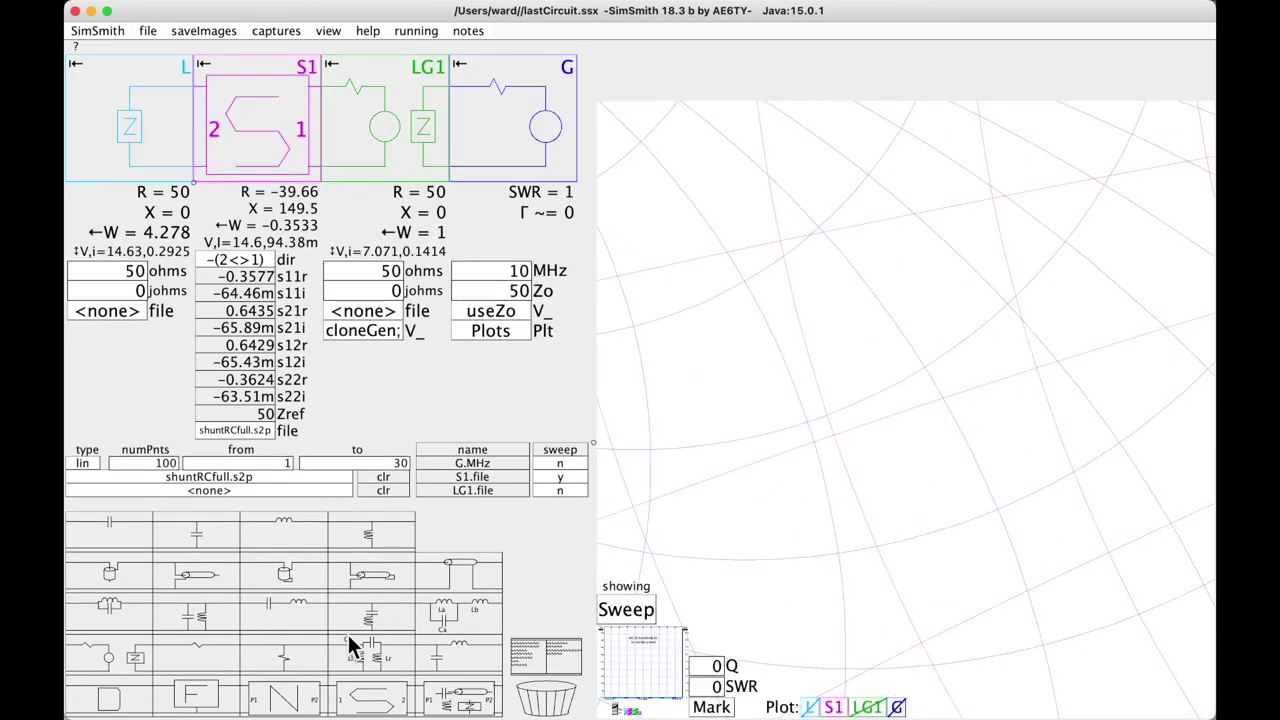
Insert equation block A after LG1 and place capacitor C1 and resistor R1 in its schematic
{"action": "left_click_drag", "start_coordinate": [460, 698], "coordinate": [520, 157]}
{"action": "left_click", "coordinate": [511, 270]}
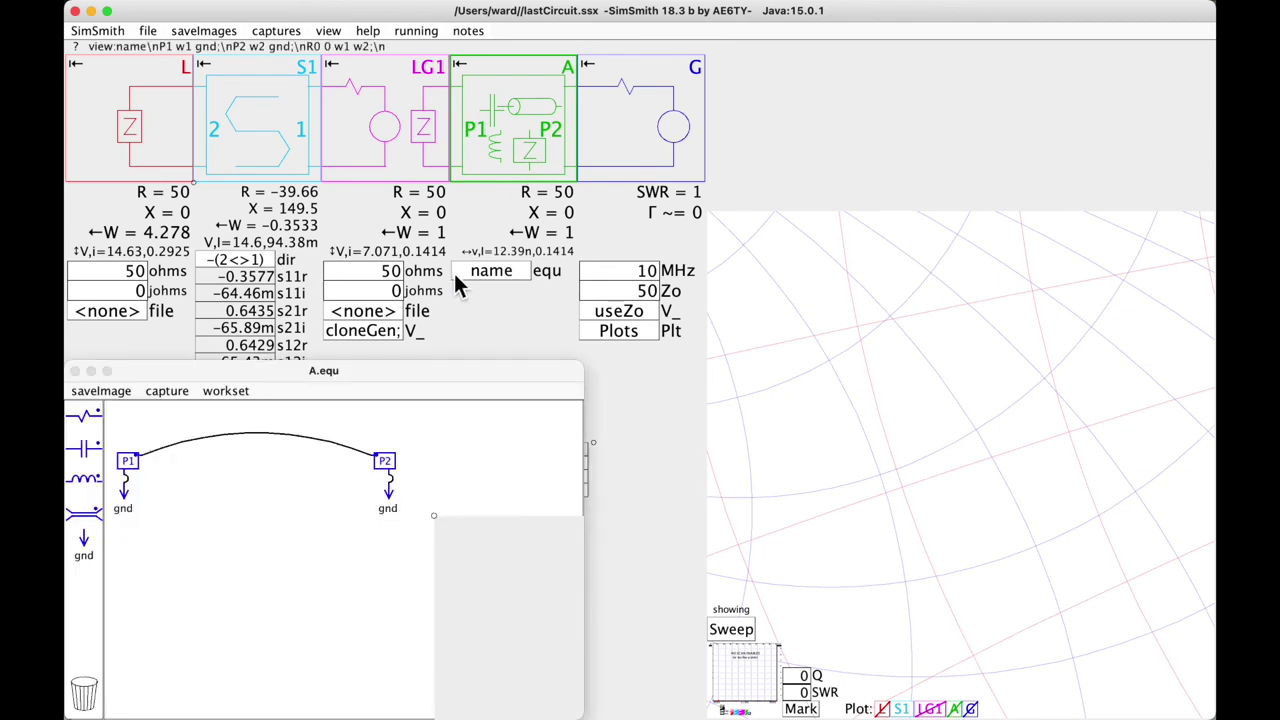
{"action": "left_click_drag", "start_coordinate": [86, 453], "coordinate": [246, 485]}
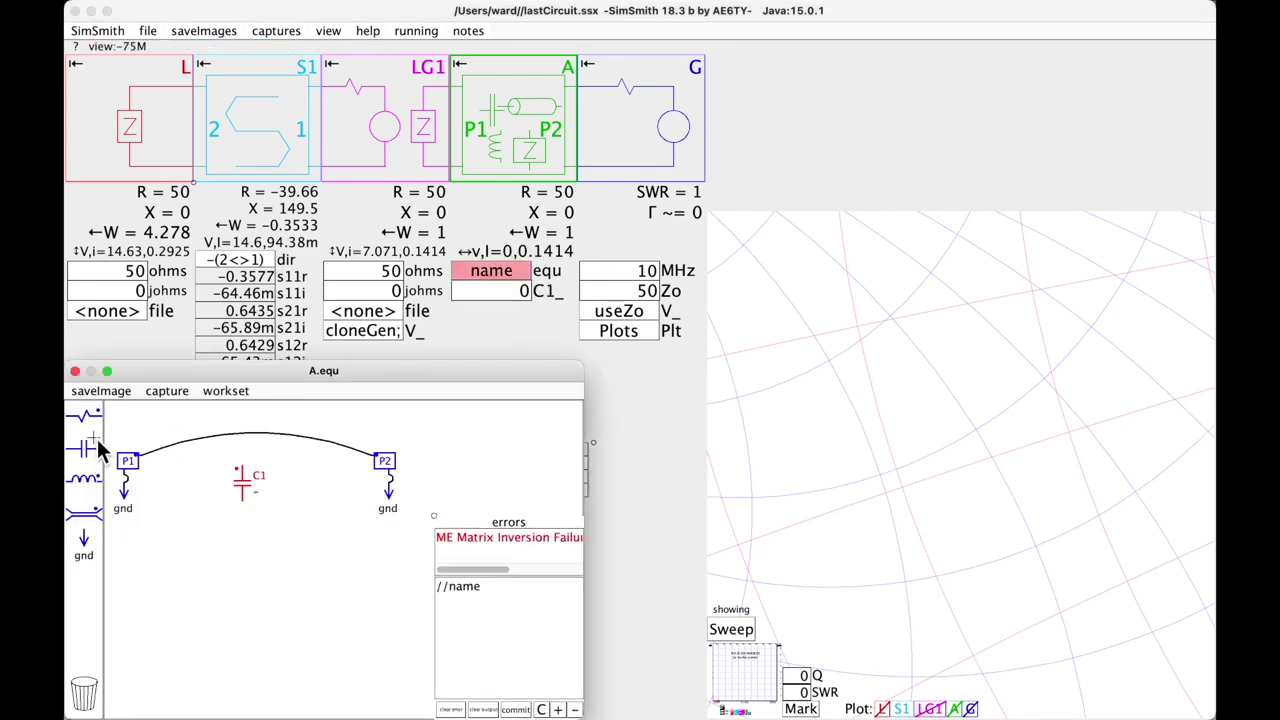
{"action": "left_click_drag", "start_coordinate": [278, 475], "coordinate": [295, 490]}
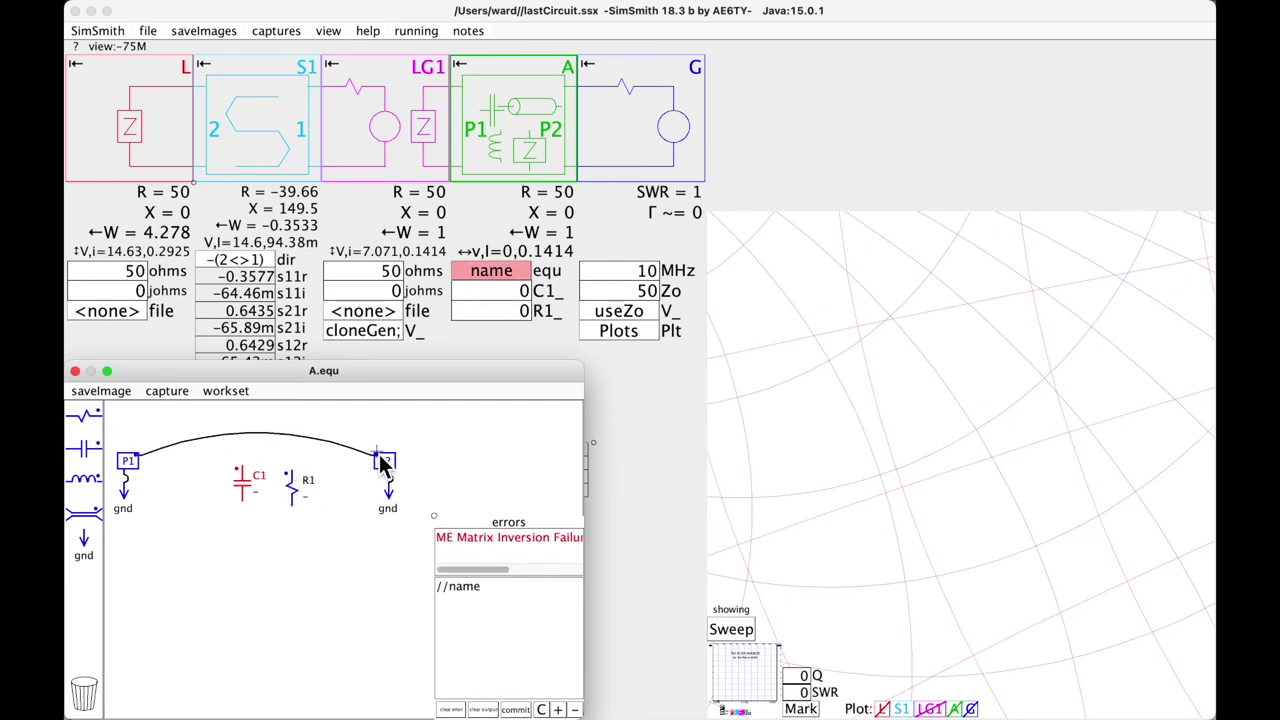
Wire P2 to R1, ground C1 and R1, and close the A.equ editor
{"action": "left_click_drag", "start_coordinate": [381, 460], "coordinate": [142, 456]}
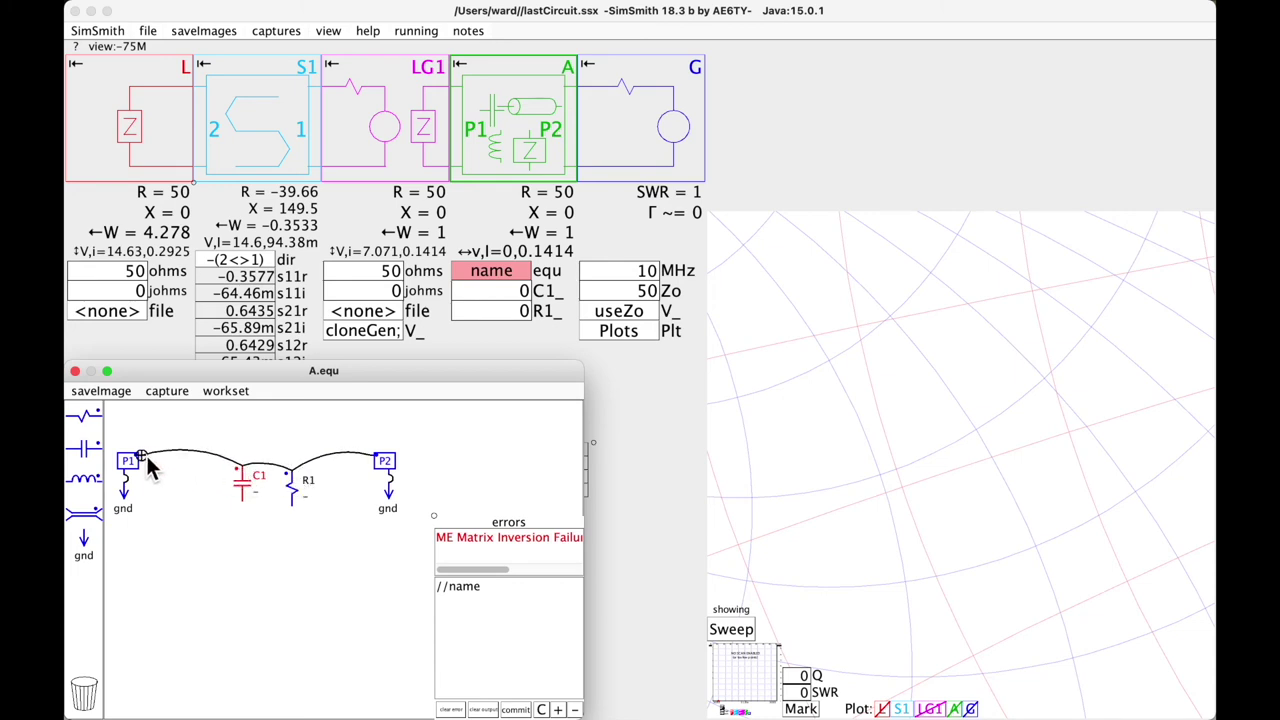
{"action": "left_click_drag", "start_coordinate": [86, 548], "coordinate": [268, 520]}
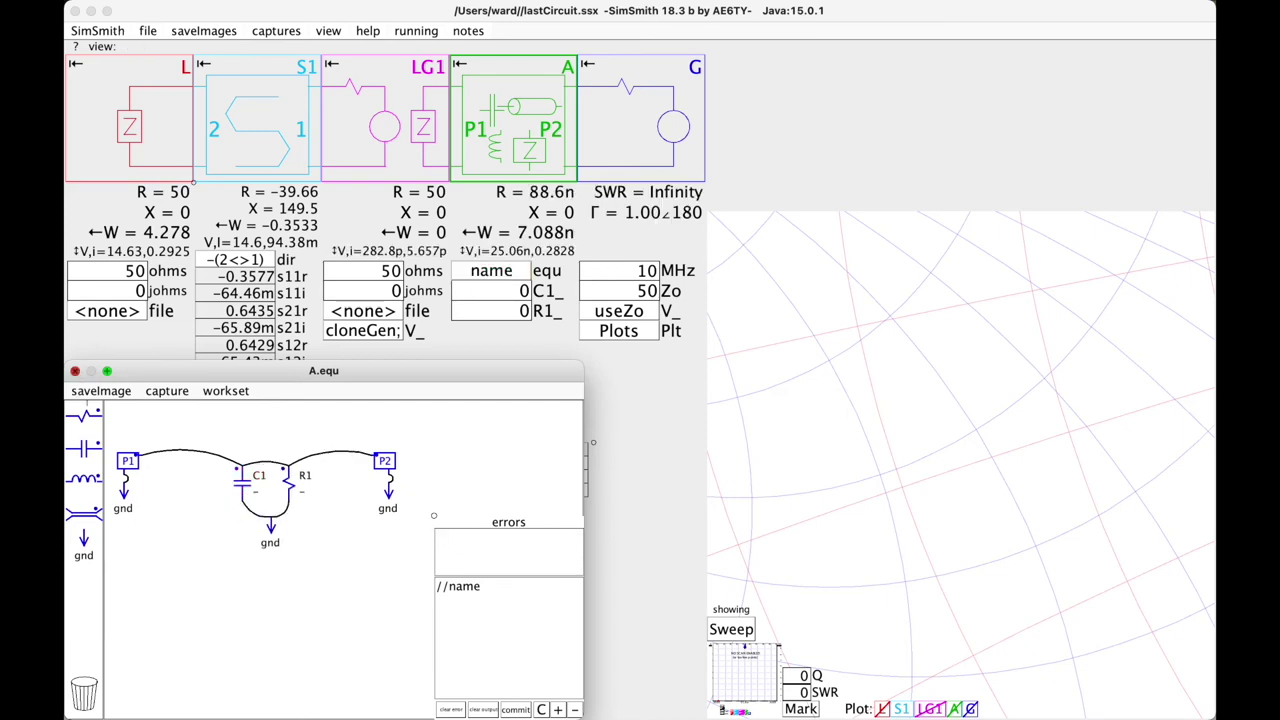
{"action": "left_click", "coordinate": [76, 372]}
{"action": "left_click", "coordinate": [515, 290]}
Set A's C1 to 100p and R1 to 47 (SWR 2.126) and plot its curve
{"action": "type", "text": "100p"}
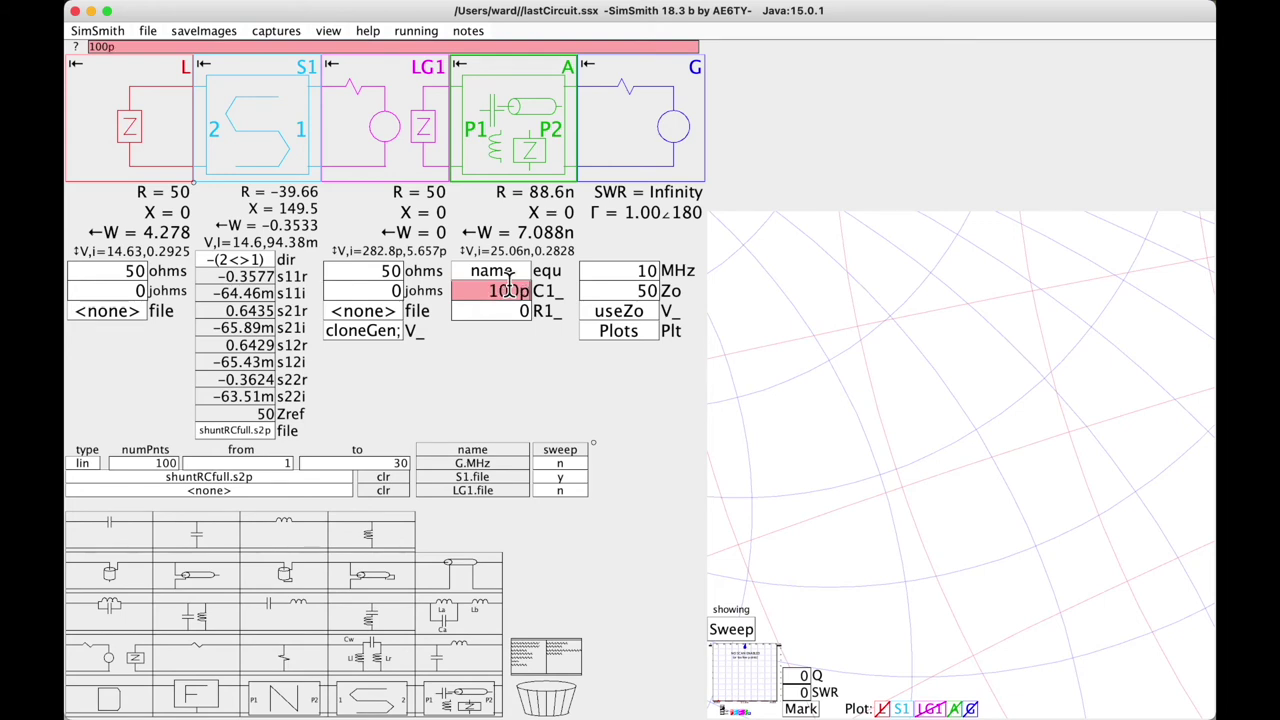
{"action": "key", "text": "Tab"}
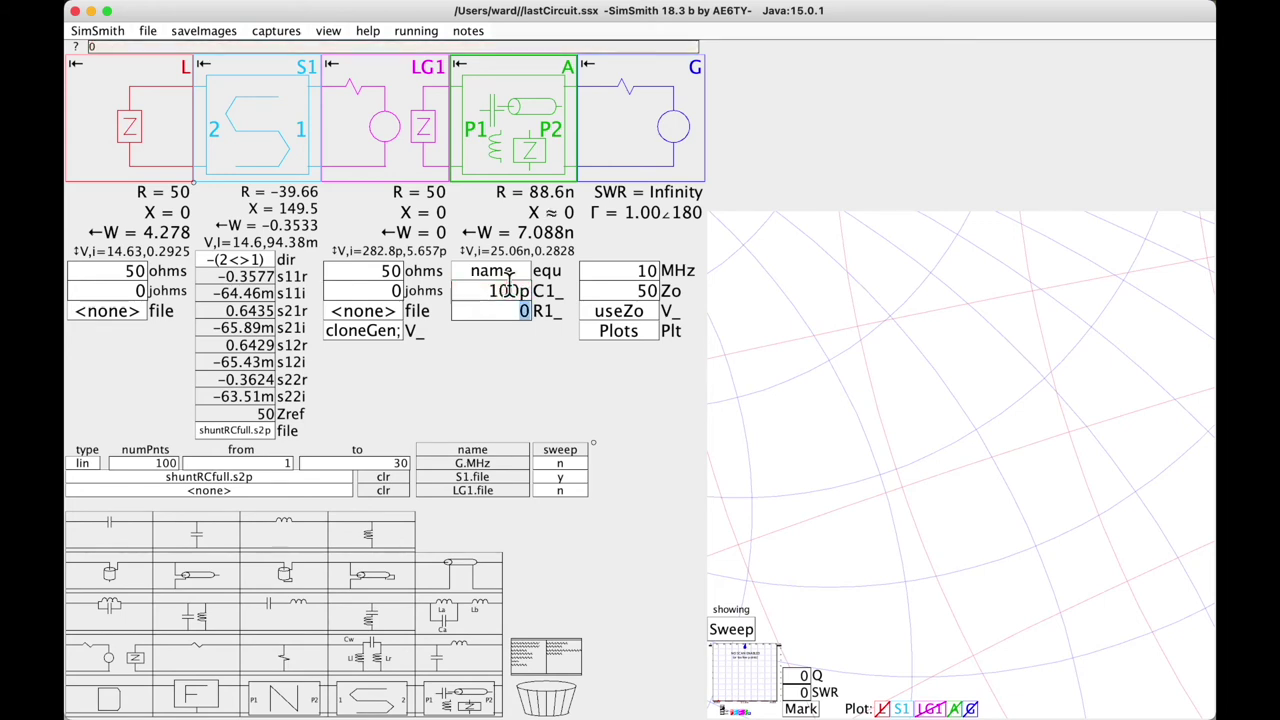
{"action": "type", "text": "47"}
{"action": "key", "text": "Return"}
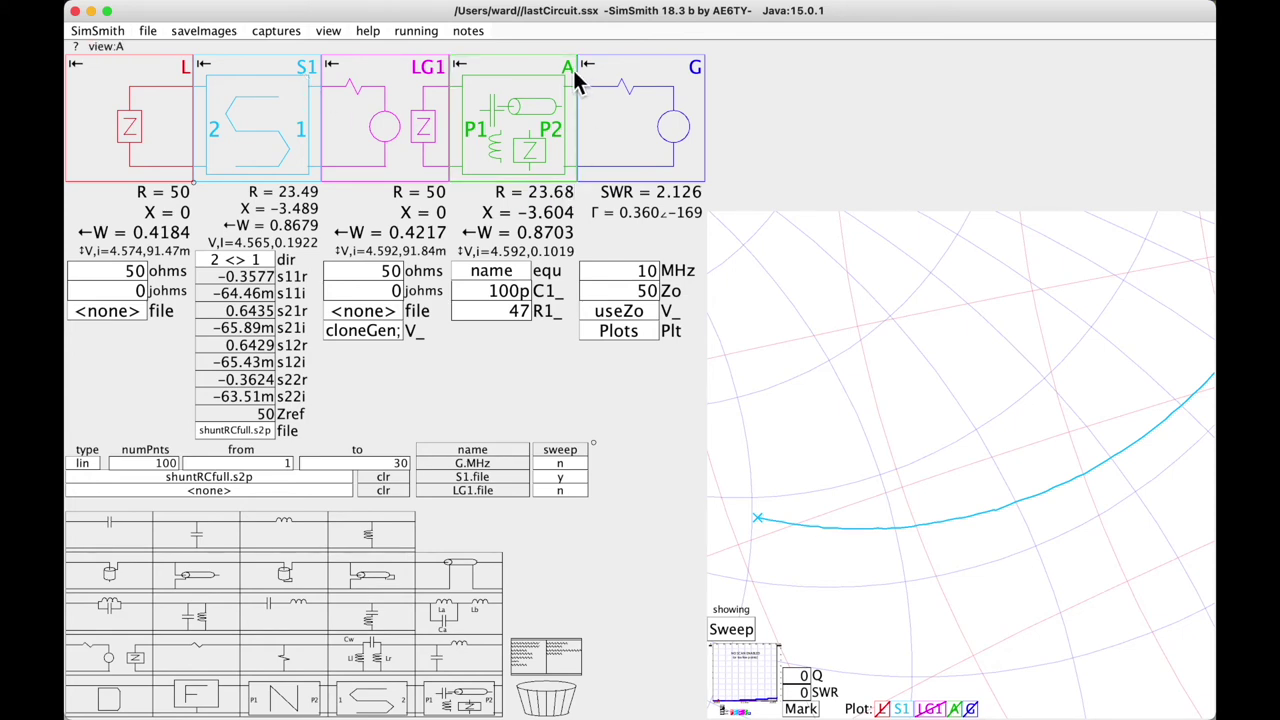
{"action": "left_click", "coordinate": [955, 710]}
{"action": "scroll", "coordinate": [851, 446], "scroll_direction": "down", "scroll_amount": 2}
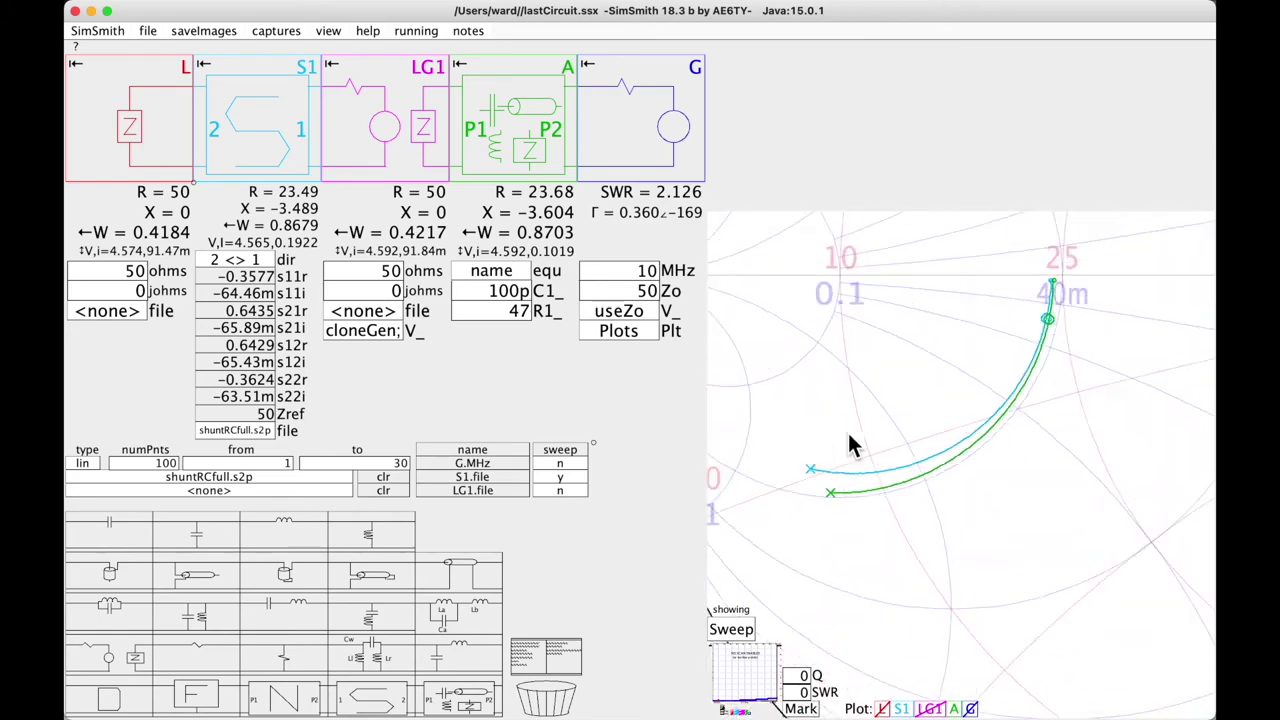
{"action": "scroll", "coordinate": [851, 446], "scroll_direction": "down", "scroll_amount": 1}
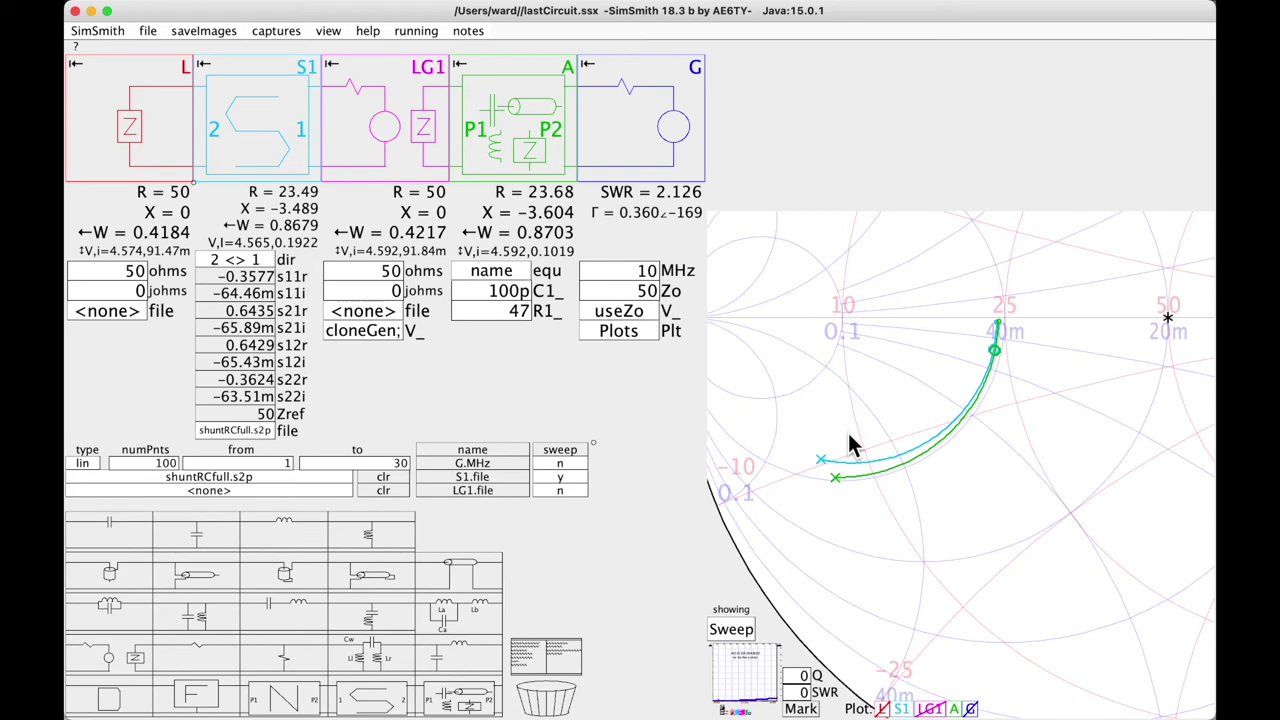
{"action": "left_click", "coordinate": [500, 280]}
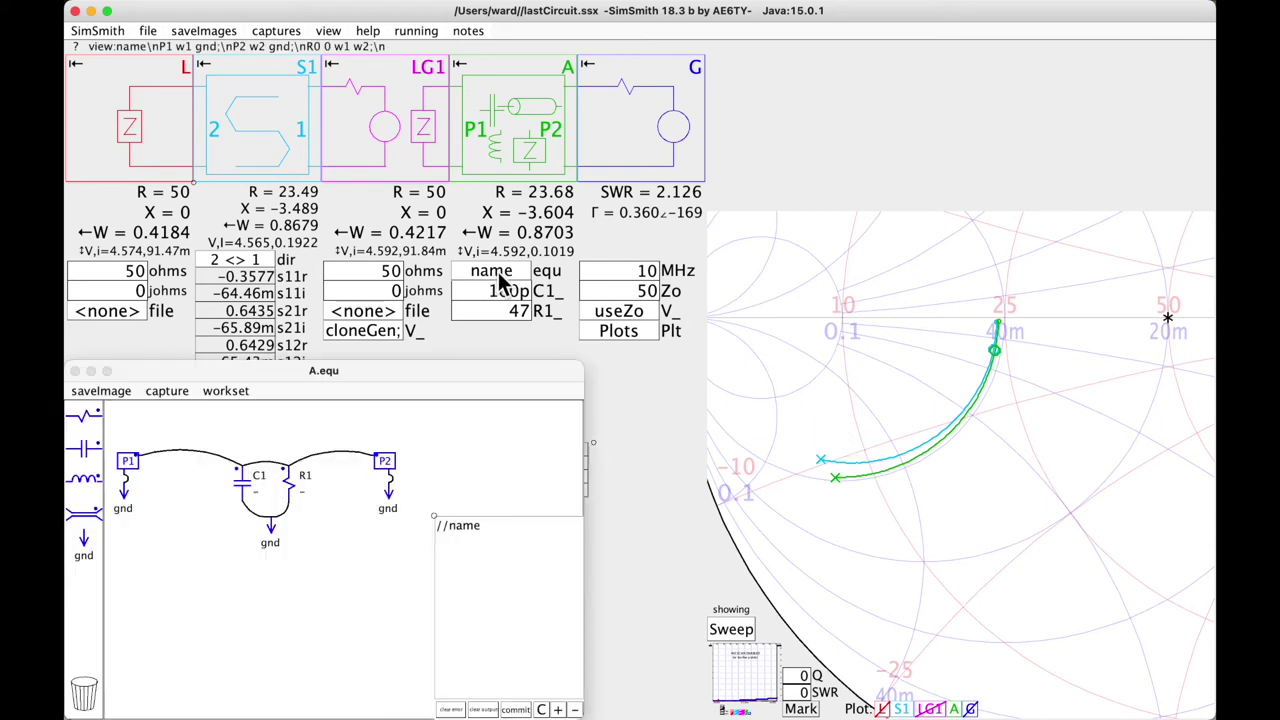
Shift P2 and its ground to the right to make room
{"action": "left_click_drag", "start_coordinate": [360, 437], "coordinate": [421, 540]}
{"action": "left_click_drag", "start_coordinate": [366, 467], "coordinate": [390, 470]}
{"action": "left_click", "coordinate": [387, 454]}
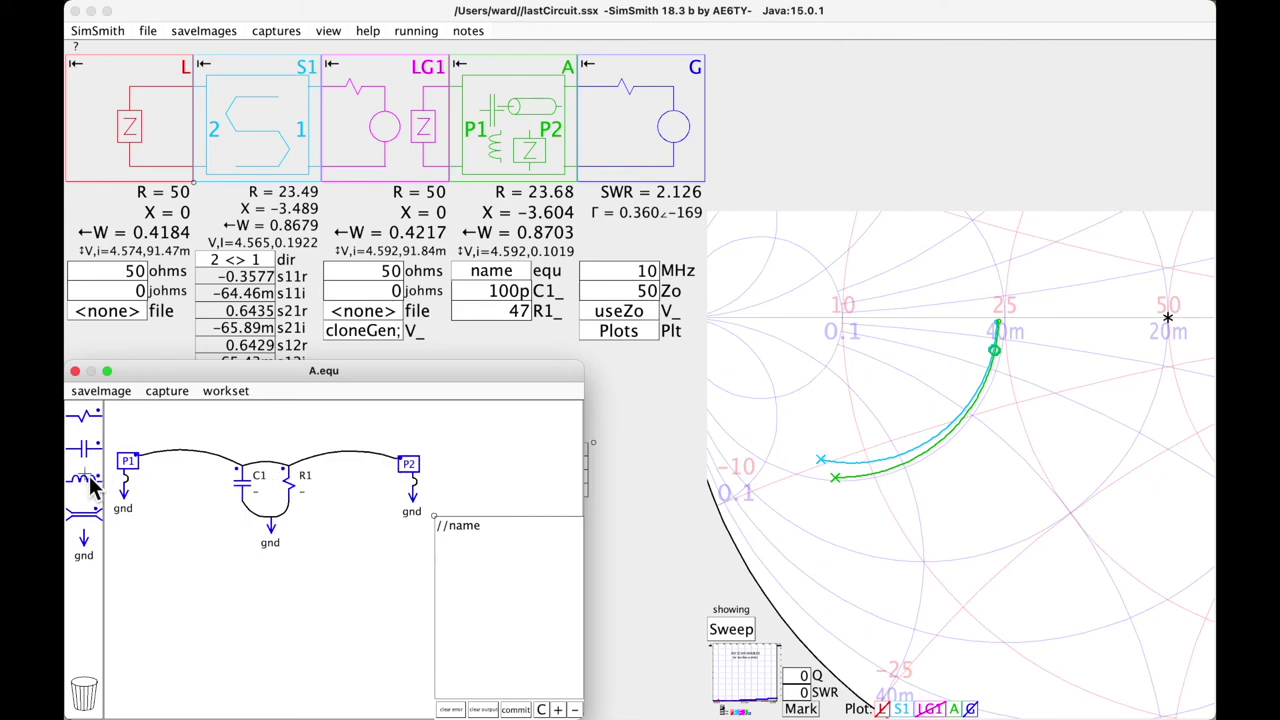
Insert inductor L1 between the P1–P2 line and the C1/R1 branch, then tidy the layout
{"action": "left_click_drag", "start_coordinate": [90, 487], "coordinate": [360, 480]}
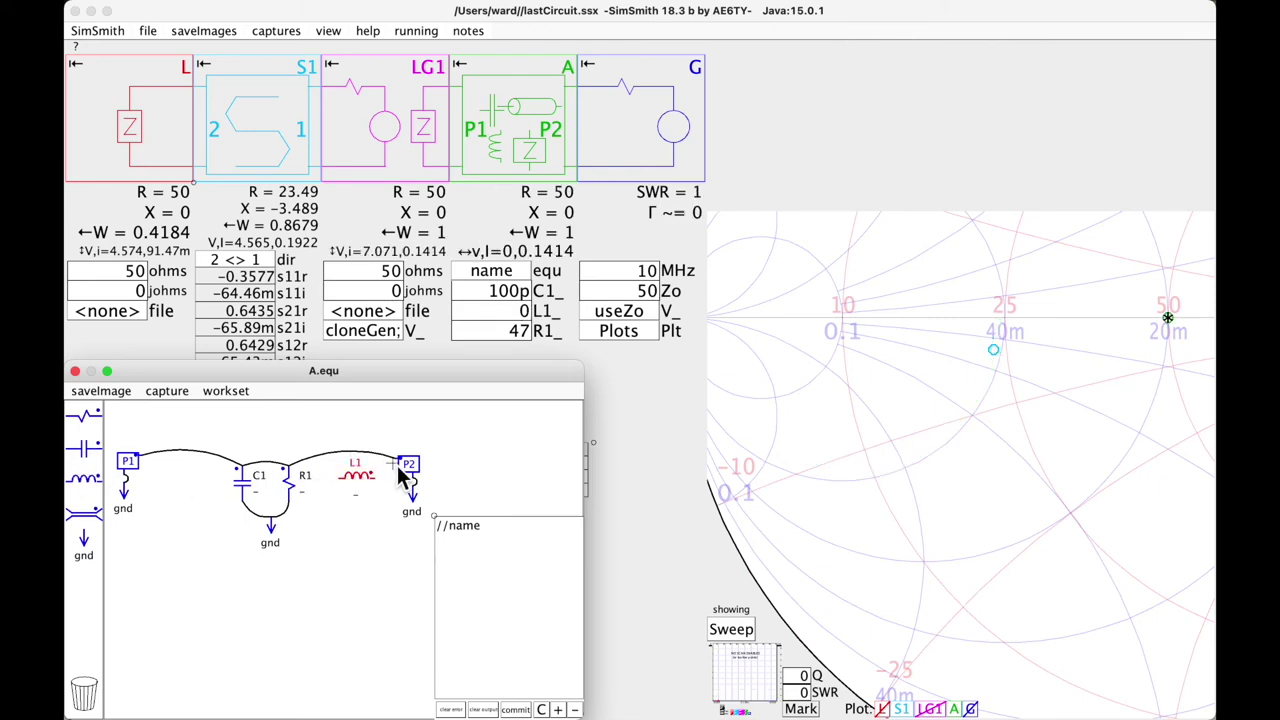
{"action": "left_click", "coordinate": [397, 458]}
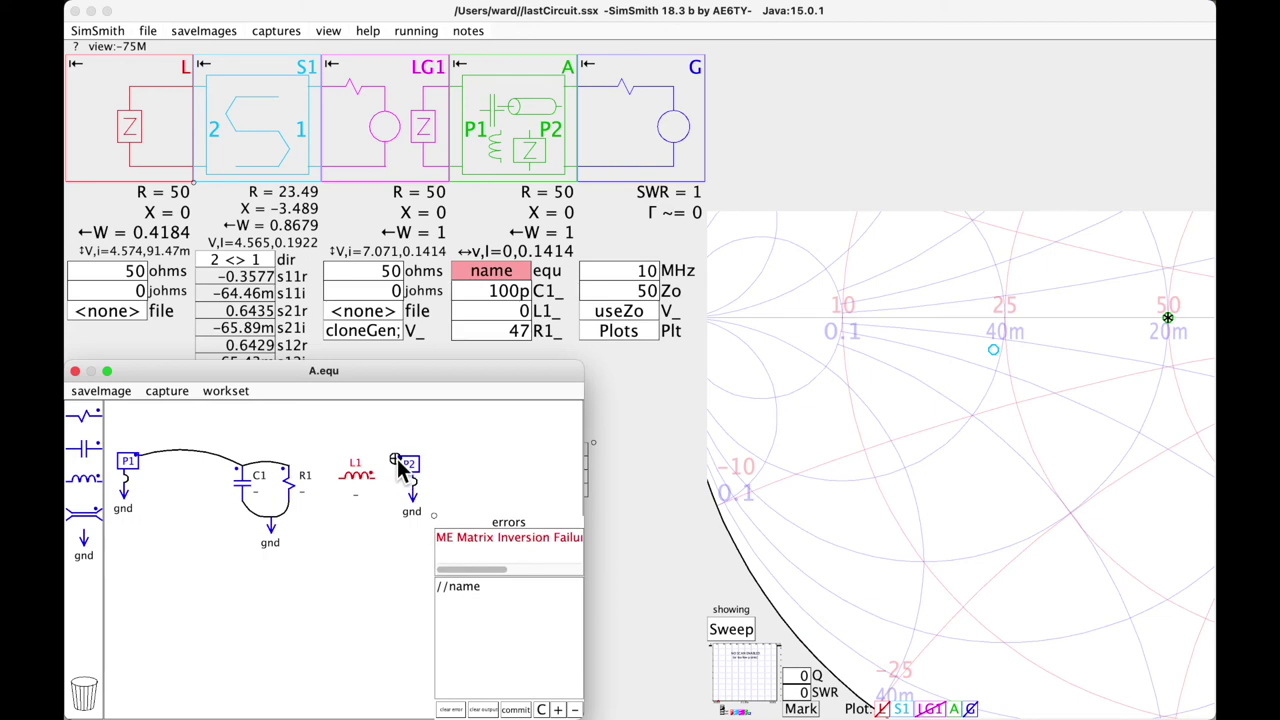
{"action": "left_click", "coordinate": [339, 478]}
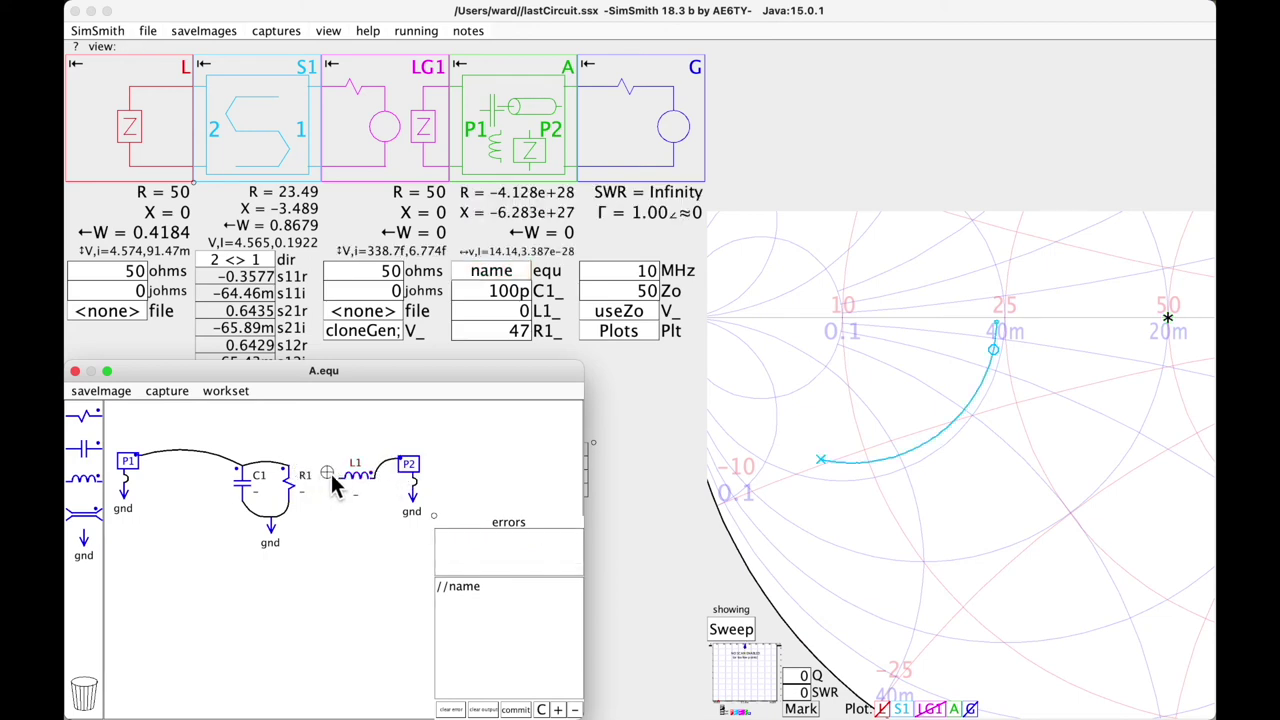
{"action": "left_click", "coordinate": [335, 476]}
{"action": "left_click", "coordinate": [341, 477]}
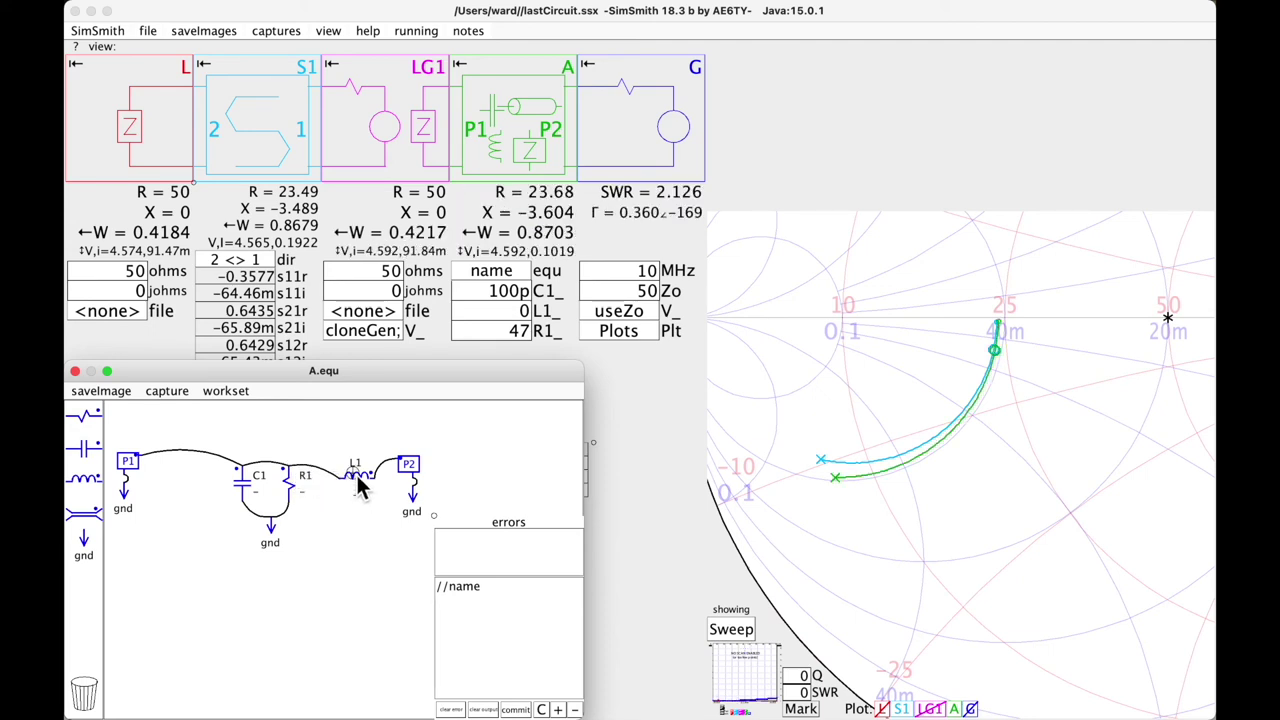
{"action": "left_click_drag", "start_coordinate": [360, 485], "coordinate": [307, 452]}
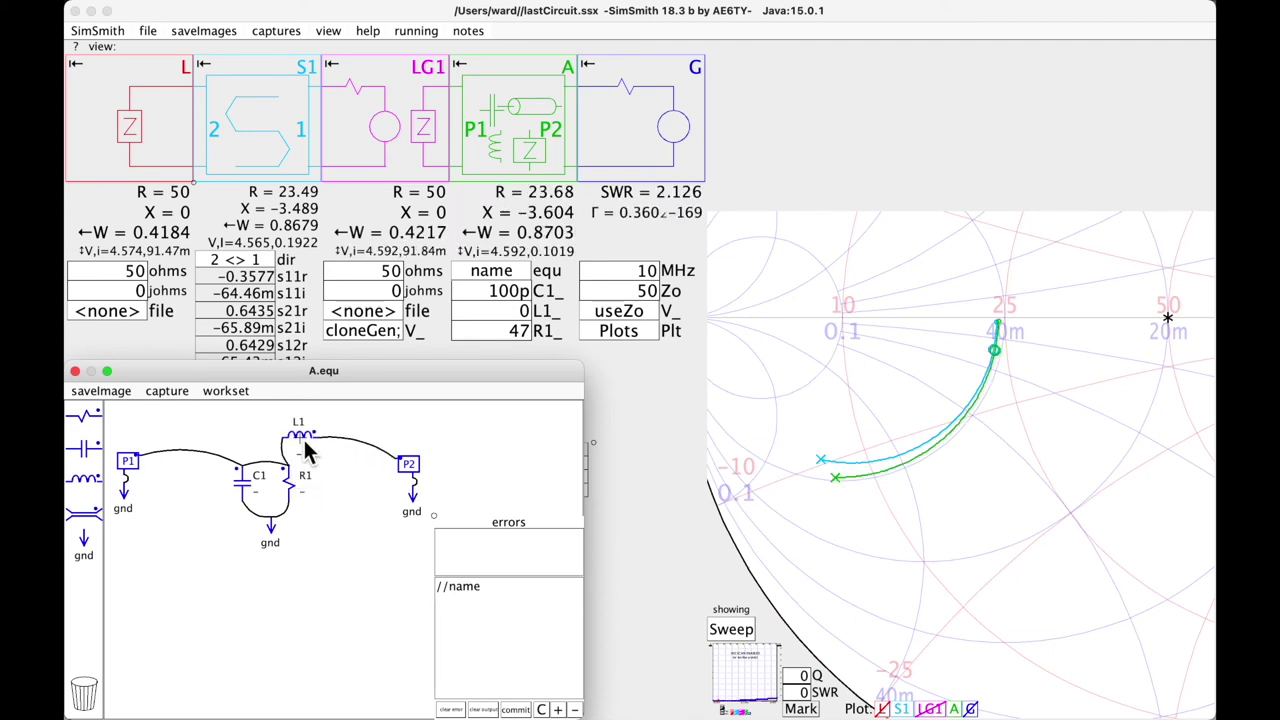
{"action": "left_click", "coordinate": [178, 452]}
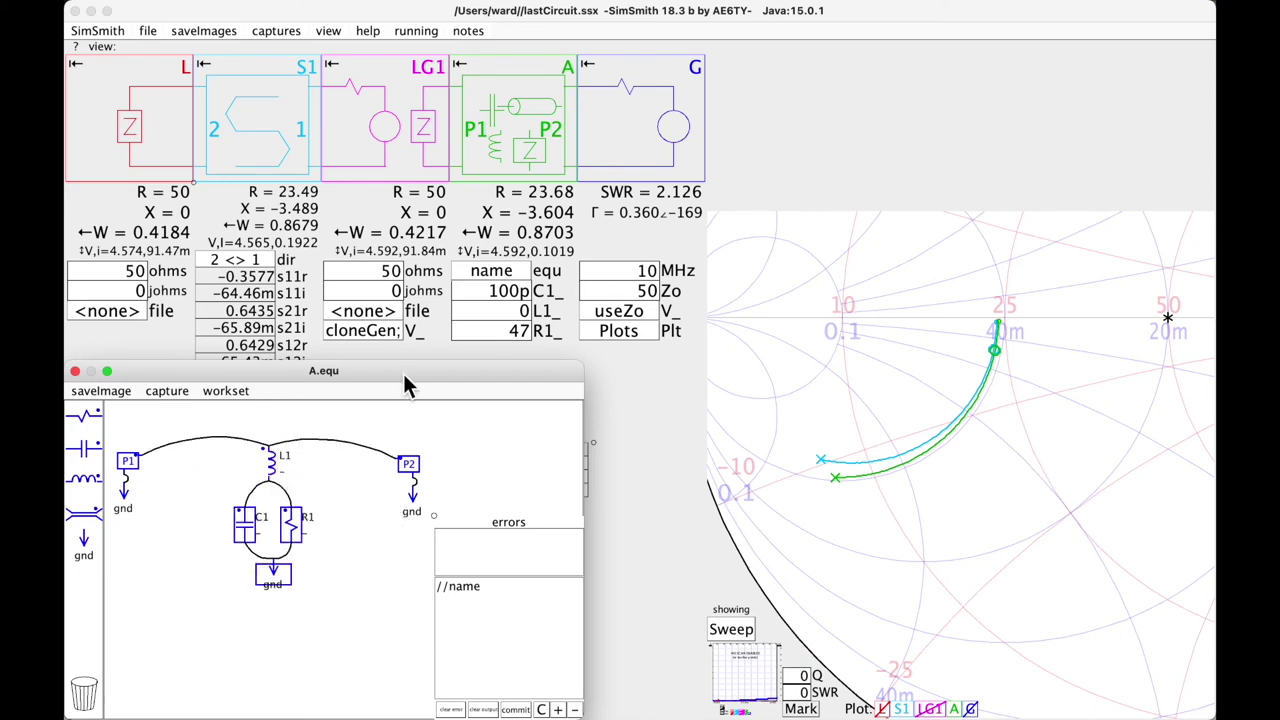
{"action": "left_click", "coordinate": [511, 314]}
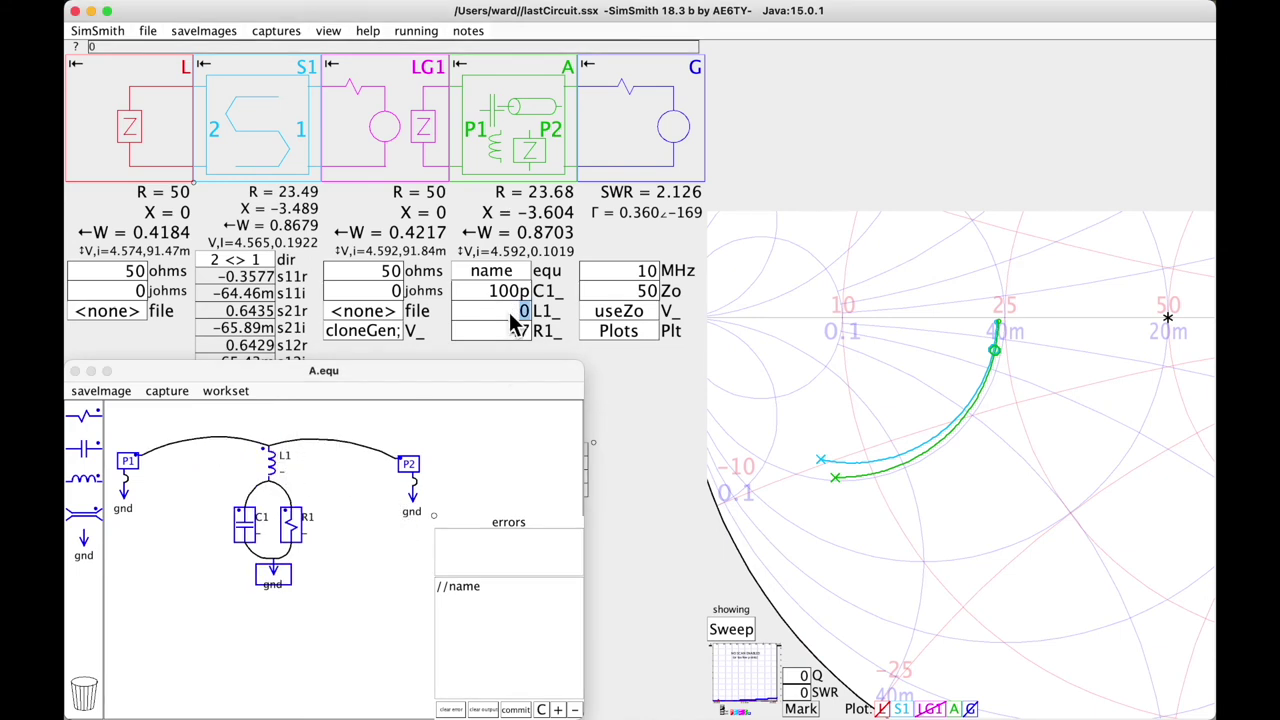
Set L1 to 1n, then fine-tune it up to 3.756n
{"action": "type", "text": "1n"}
{"action": "key", "text": "Return"}
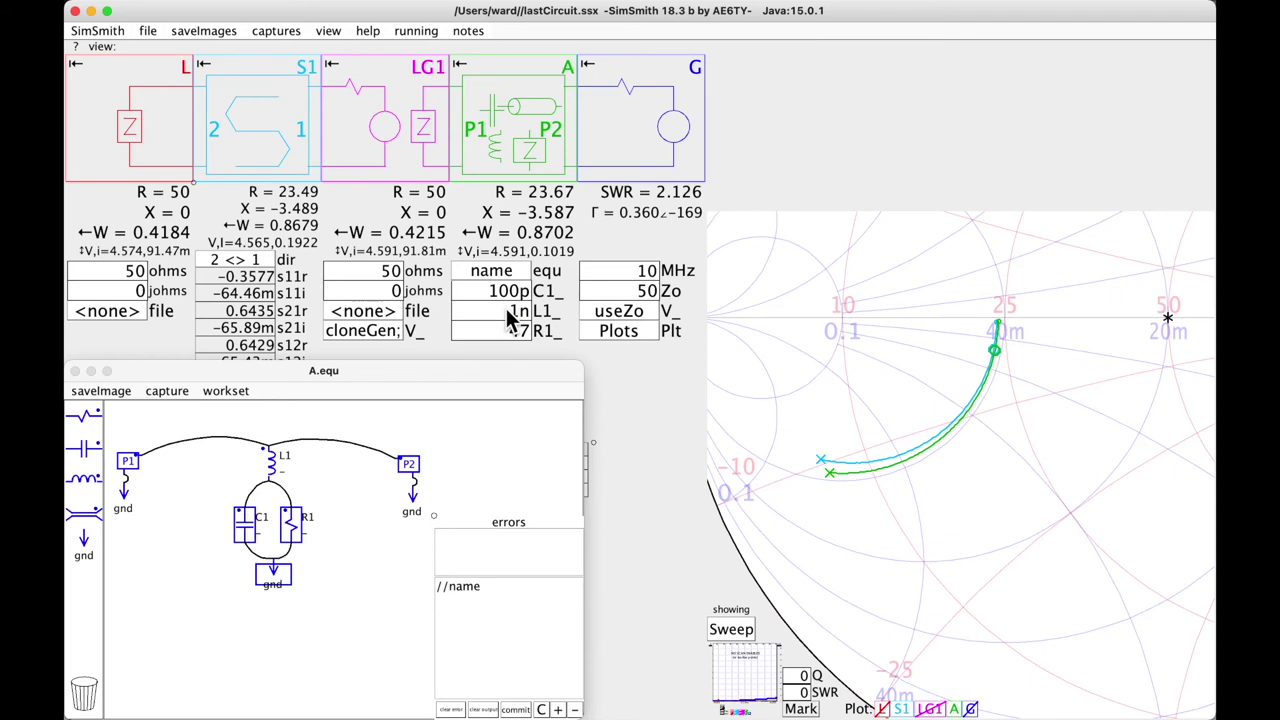
{"action": "left_click", "coordinate": [512, 316]}
{"action": "scroll", "coordinate": [511, 320], "scroll_direction": "up", "scroll_amount": 5}
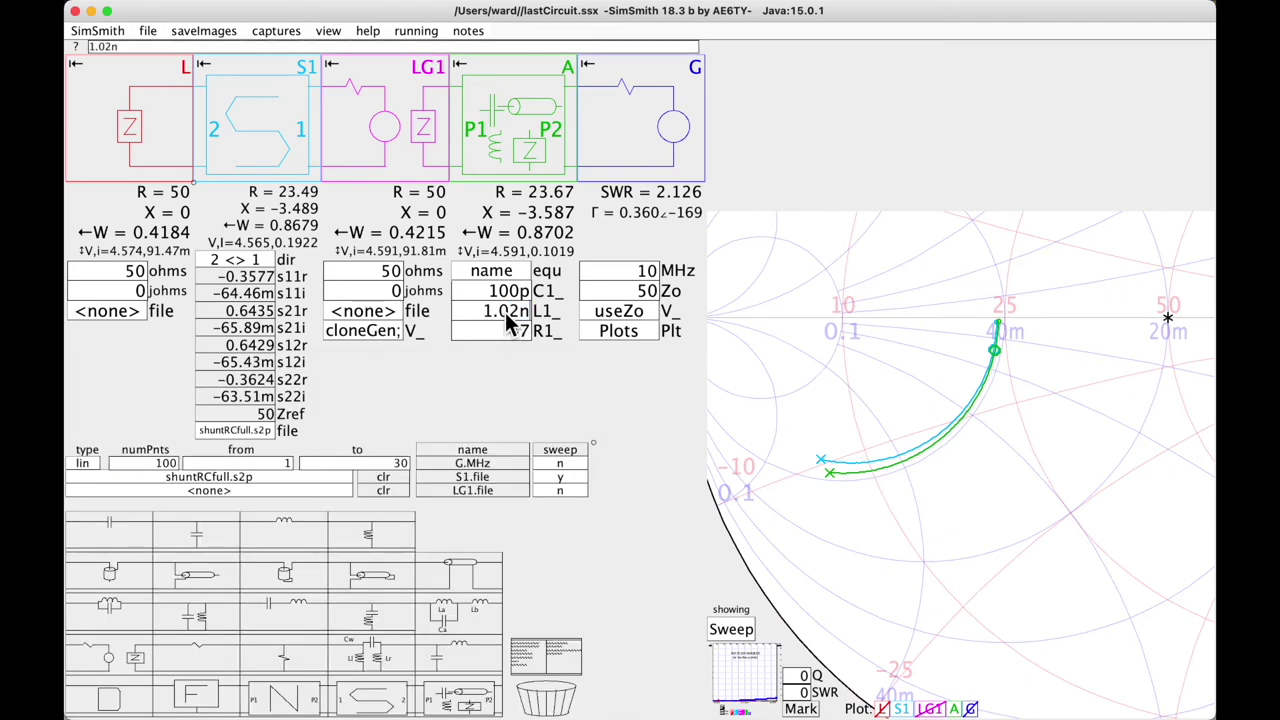
{"action": "scroll", "coordinate": [507, 316], "scroll_direction": "up", "scroll_amount": 11}
{"action": "scroll", "coordinate": [505, 312], "scroll_direction": "up", "scroll_amount": 15}
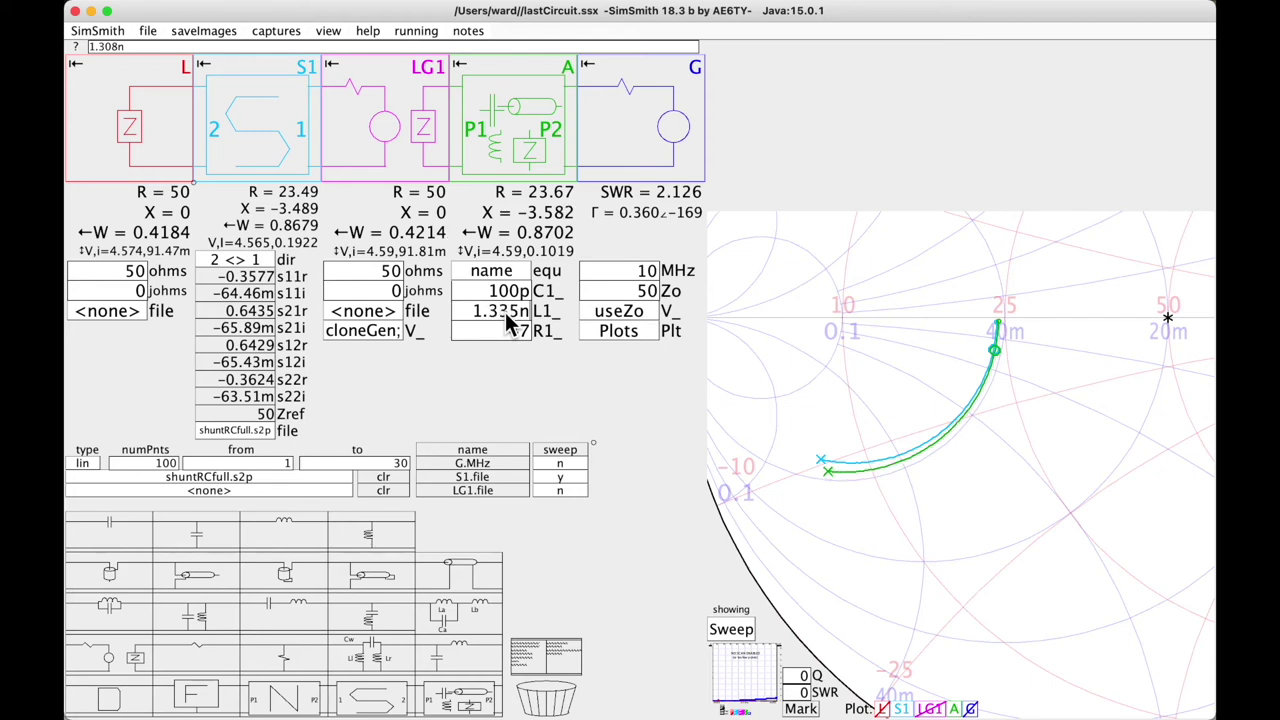
{"action": "scroll", "coordinate": [505, 312], "scroll_direction": "up", "scroll_amount": 20}
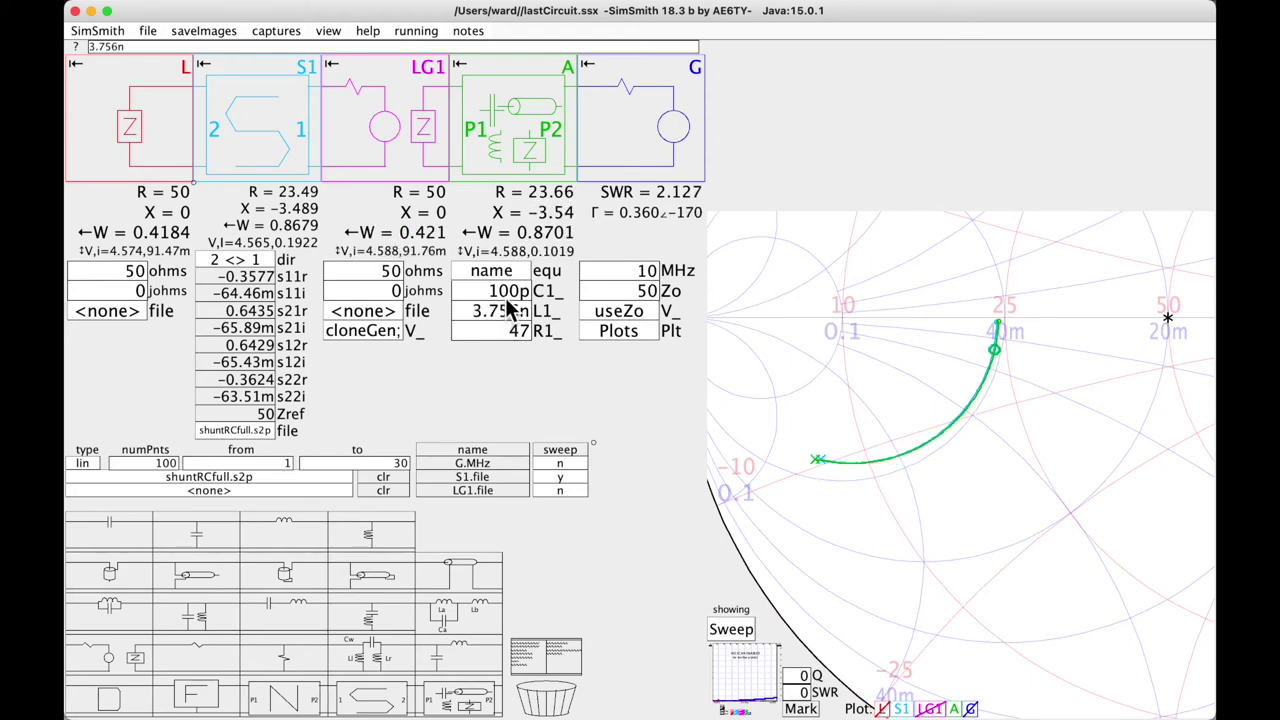
Fine-tune C1 to 97.06p so A reads R = 23.69, X = −3.439, then reopen A.equ
{"action": "left_click", "coordinate": [505, 295]}
{"action": "scroll", "coordinate": [507, 303], "scroll_direction": "down", "scroll_amount": 7}
{"action": "scroll", "coordinate": [506, 302], "scroll_direction": "up", "scroll_amount": 5}
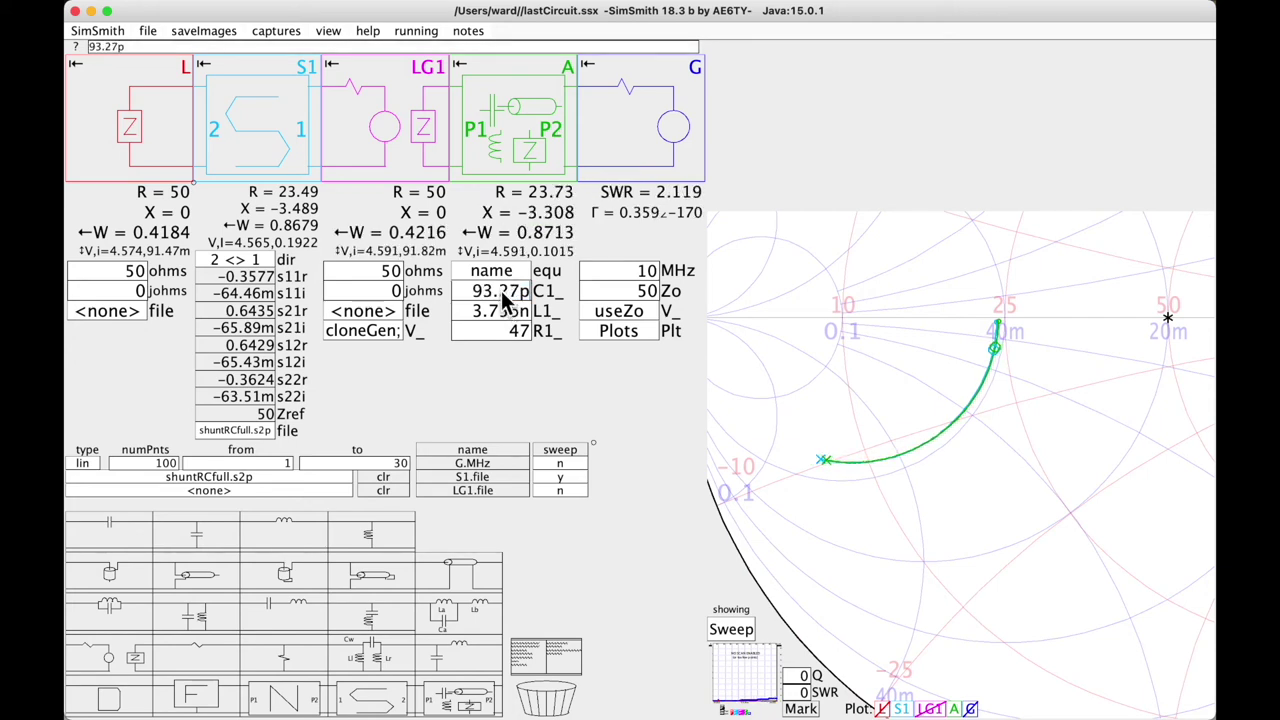
{"action": "scroll", "coordinate": [507, 303], "scroll_direction": "up", "scroll_amount": 1}
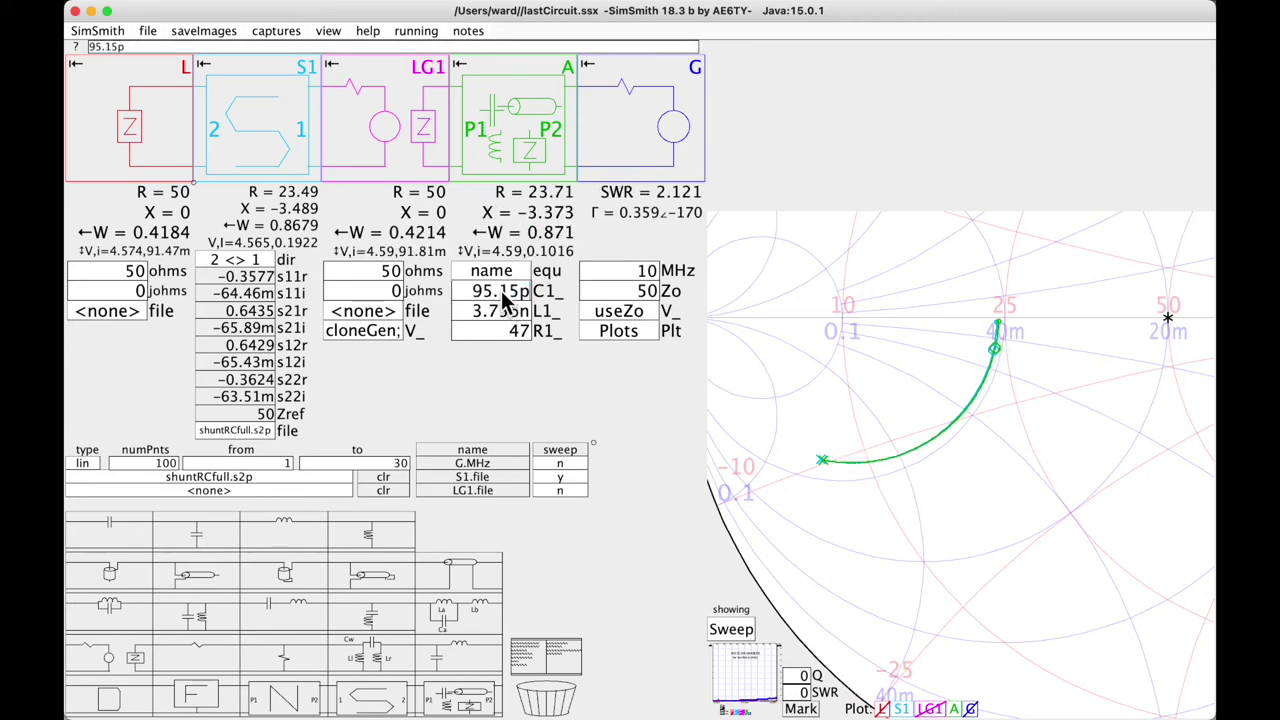
{"action": "scroll", "coordinate": [507, 303], "scroll_direction": "up", "scroll_amount": 2}
{"action": "scroll", "coordinate": [506, 302], "scroll_direction": "down", "scroll_amount": 1}
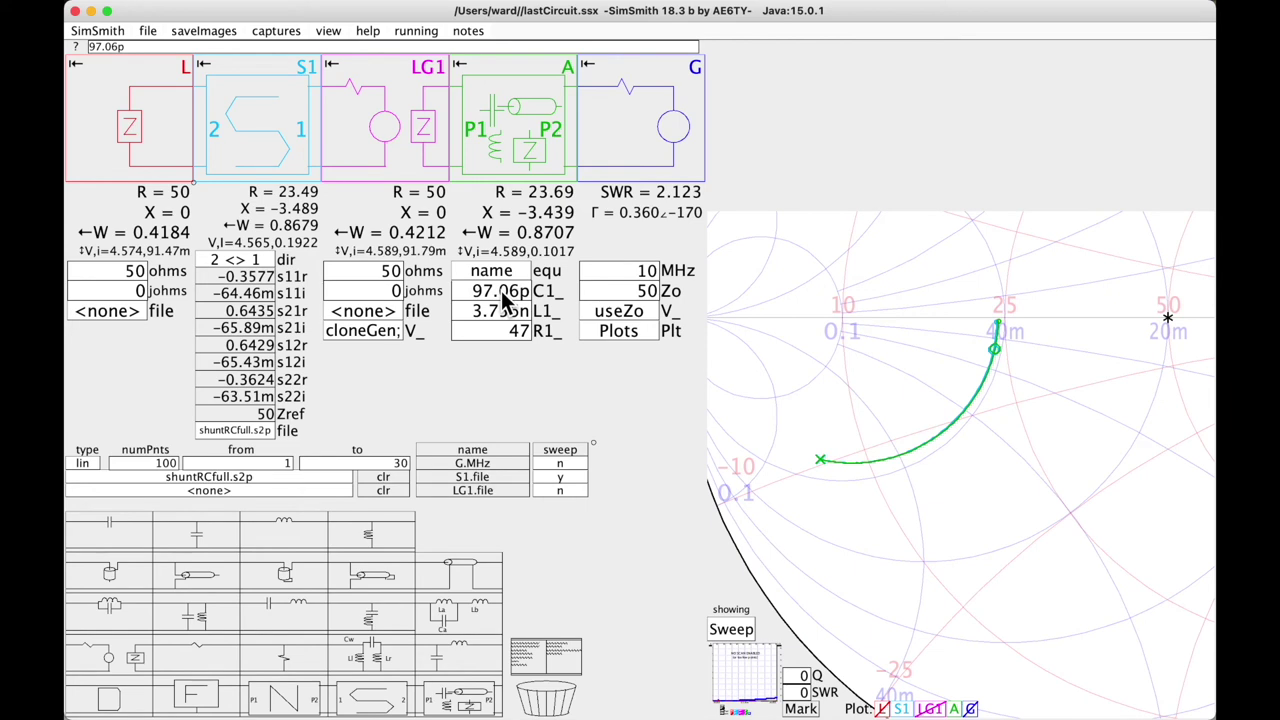
{"action": "left_click", "coordinate": [511, 270]}
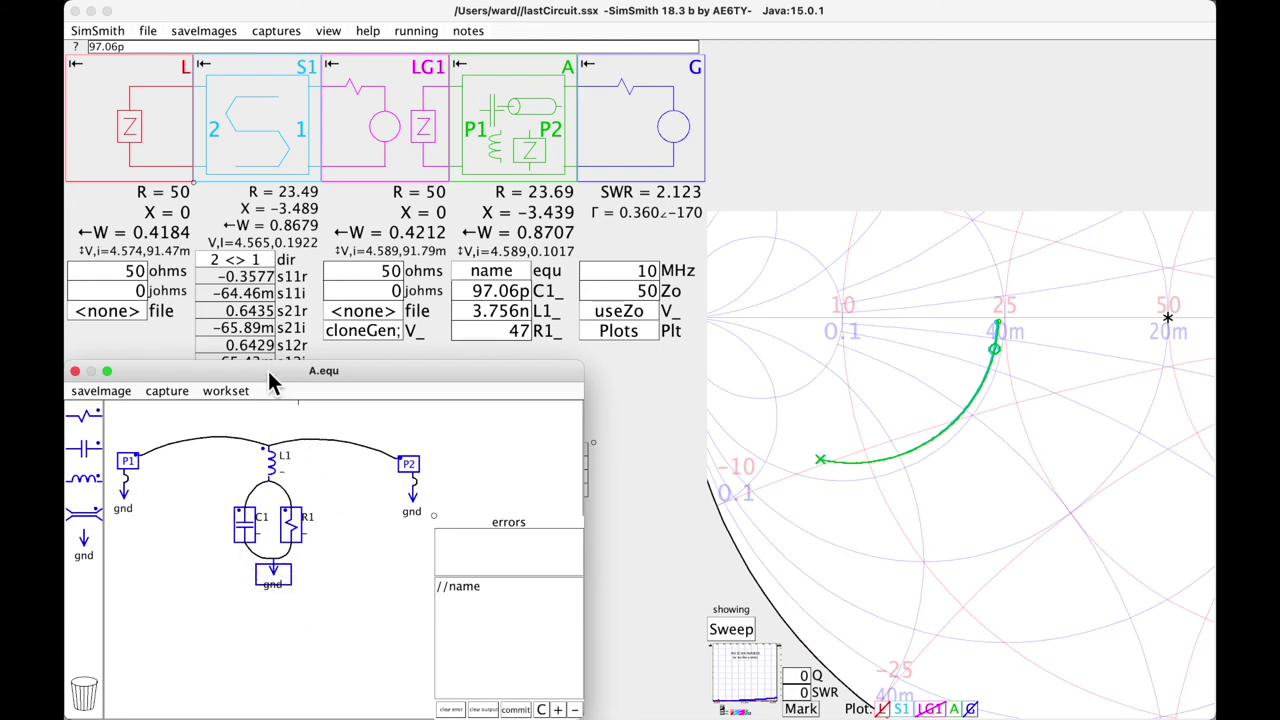
{"action": "left_click_drag", "start_coordinate": [268, 370], "coordinate": [315, 417]}
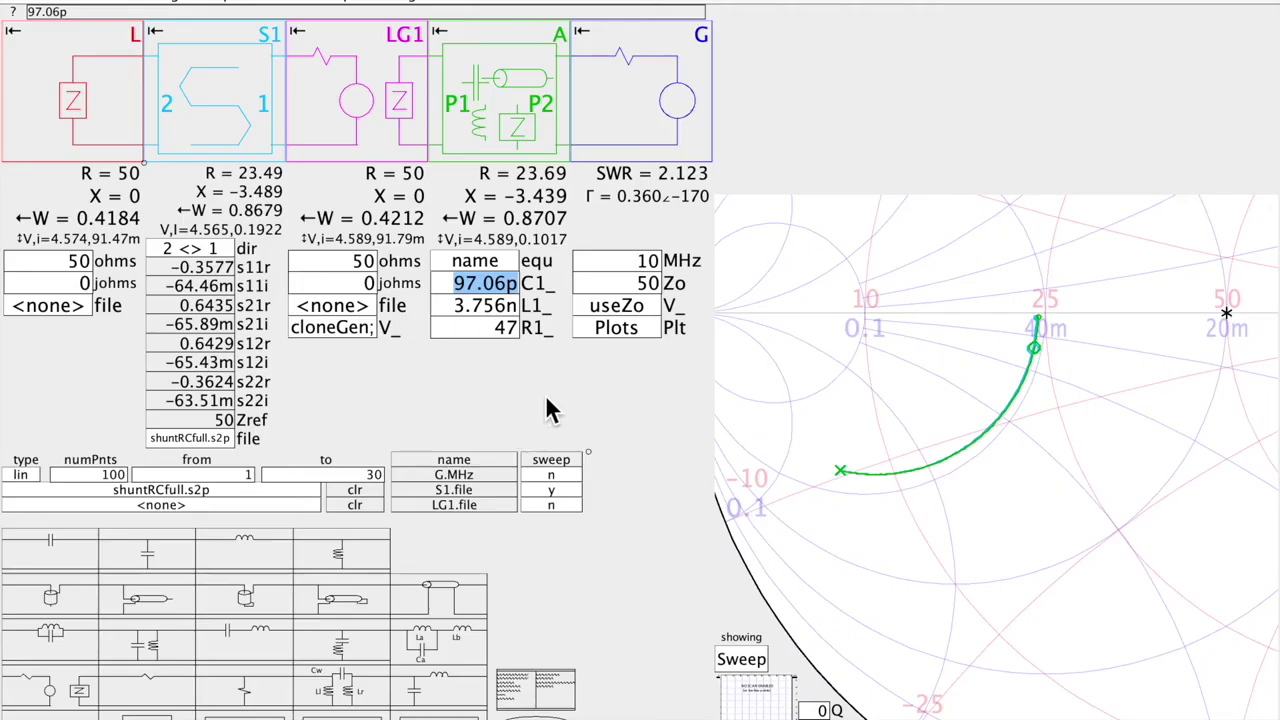
Open the nanoVNA connection settings and switch the measurement mode to shunt
{"action": "right_click", "coordinate": [298, 12]}
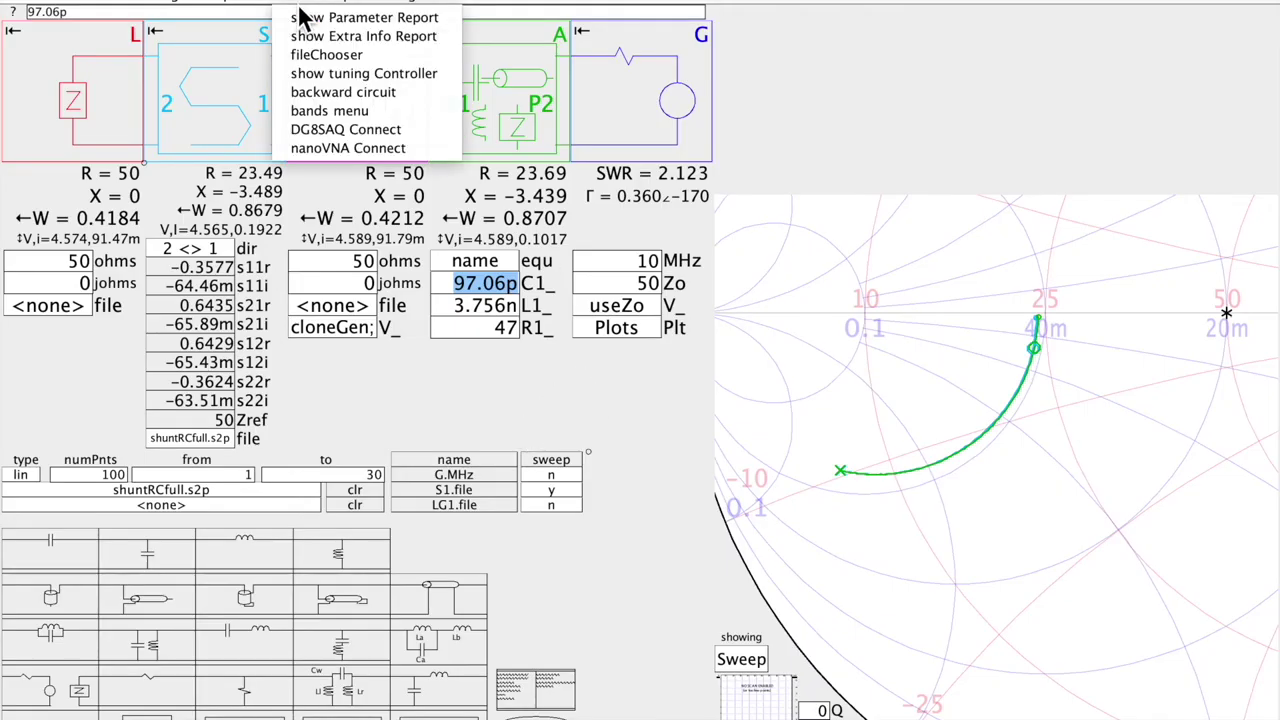
{"action": "left_click", "coordinate": [358, 148]}
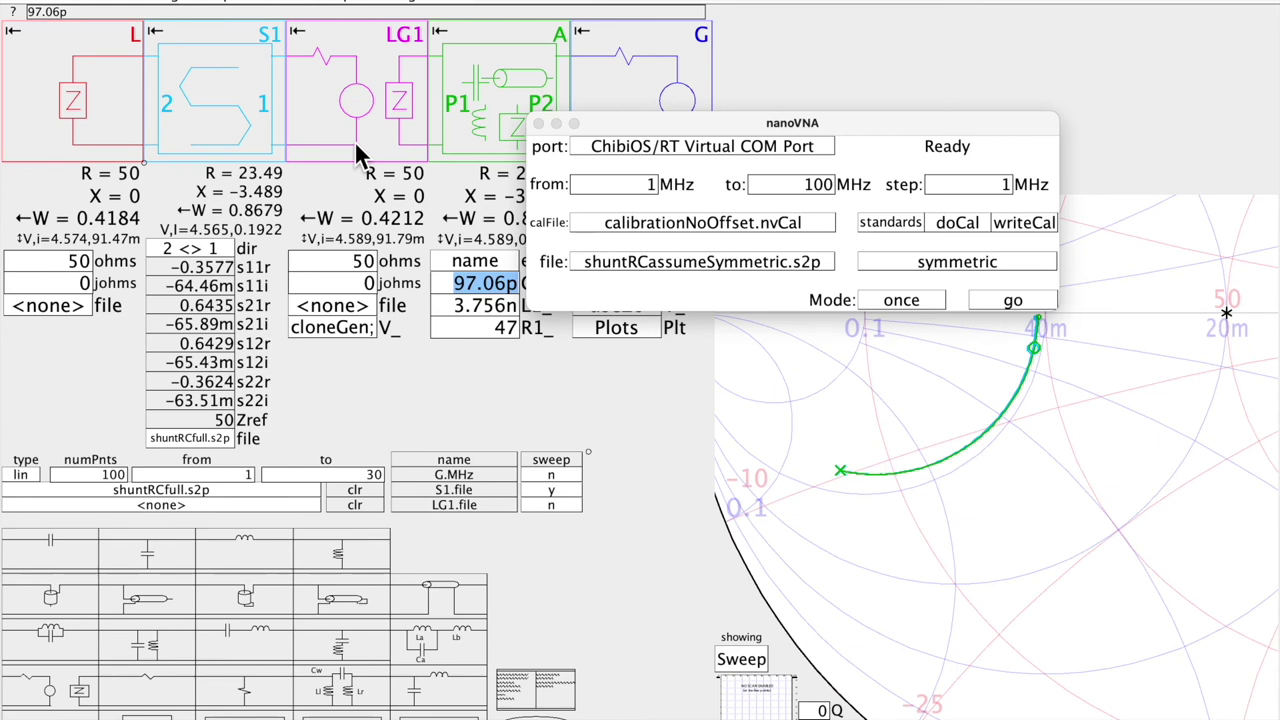
{"action": "left_click", "coordinate": [951, 262]}
{"action": "left_click", "coordinate": [948, 260]}
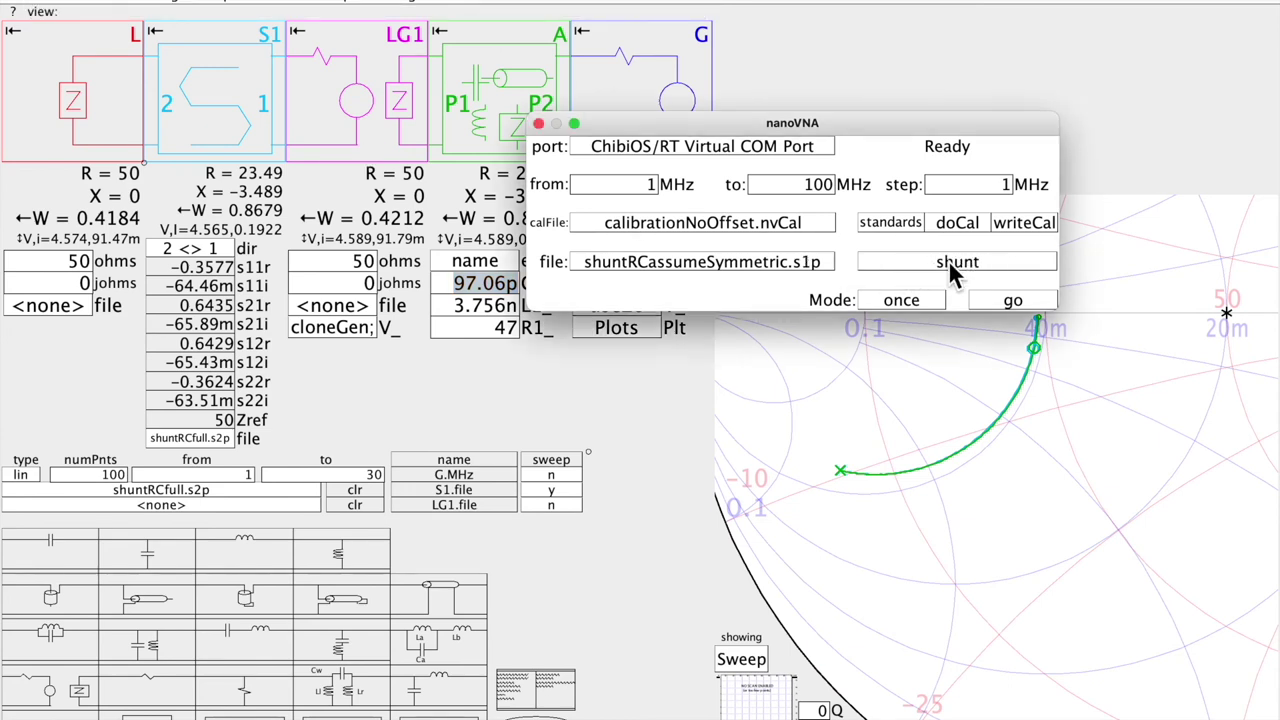
Shorten the nanoVNA output file name to shuntRC.s1p in the Save Touchstone dialog
{"action": "left_click", "coordinate": [776, 260]}
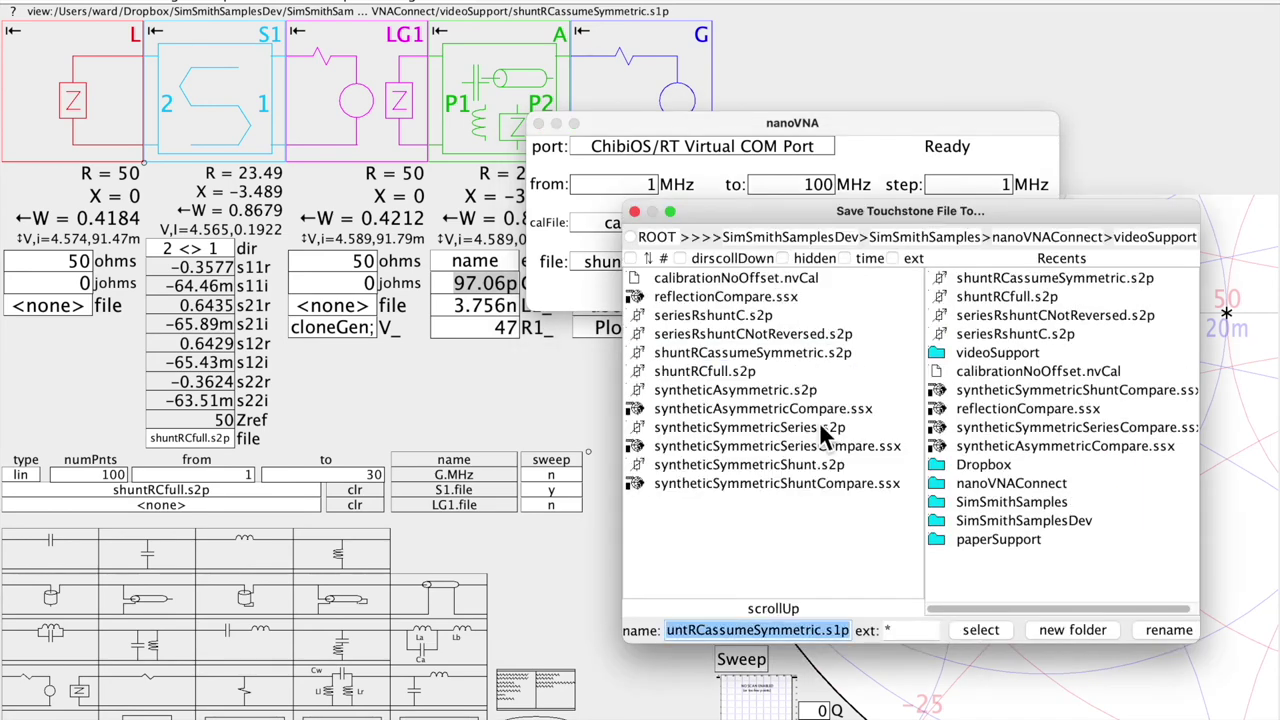
{"action": "left_click", "coordinate": [822, 630]}
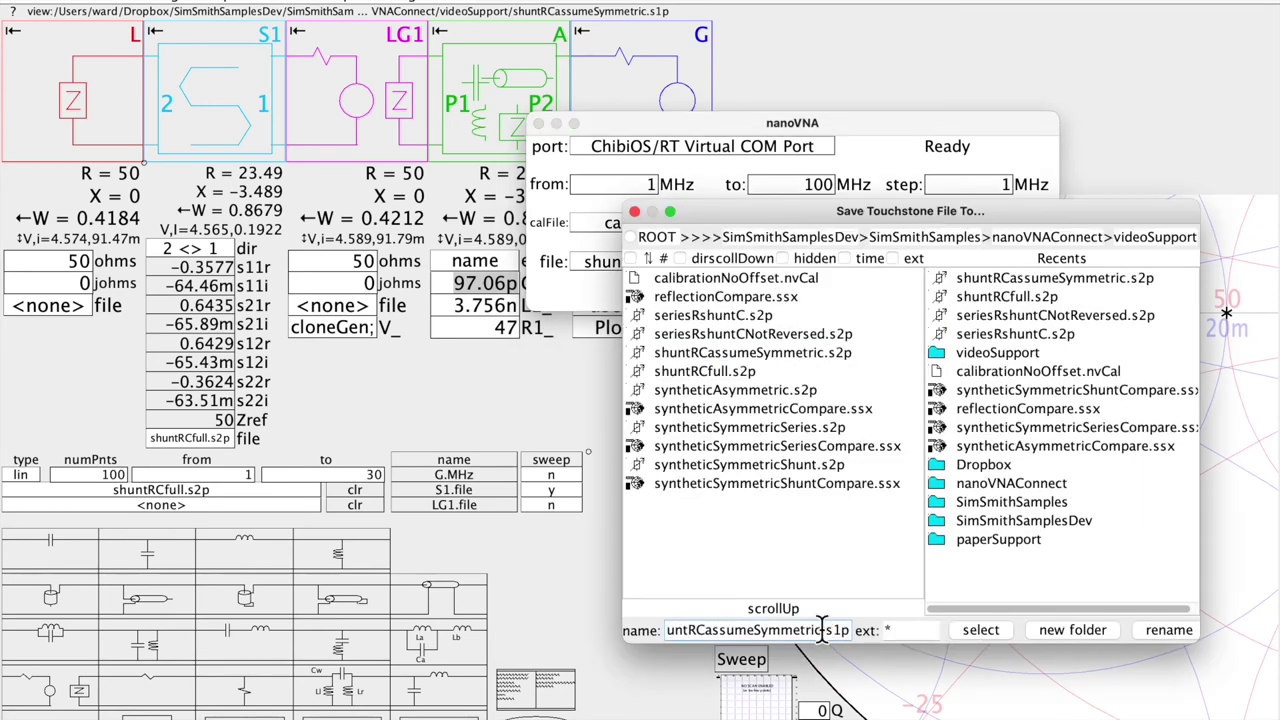
{"action": "key", "text": "BackSpace"}
{"action": "key", "text": "BackSpace"}
{"action": "key", "text": "BackSpace"}
{"action": "key", "text": "BackSpace"}
{"action": "key", "text": "BackSpace"}
{"action": "key", "text": "BackSpace"}
{"action": "key", "text": "BackSpace"}
{"action": "key", "text": "BackSpace"}
{"action": "key", "text": "BackSpace"}
{"action": "key", "text": "BackSpace"}
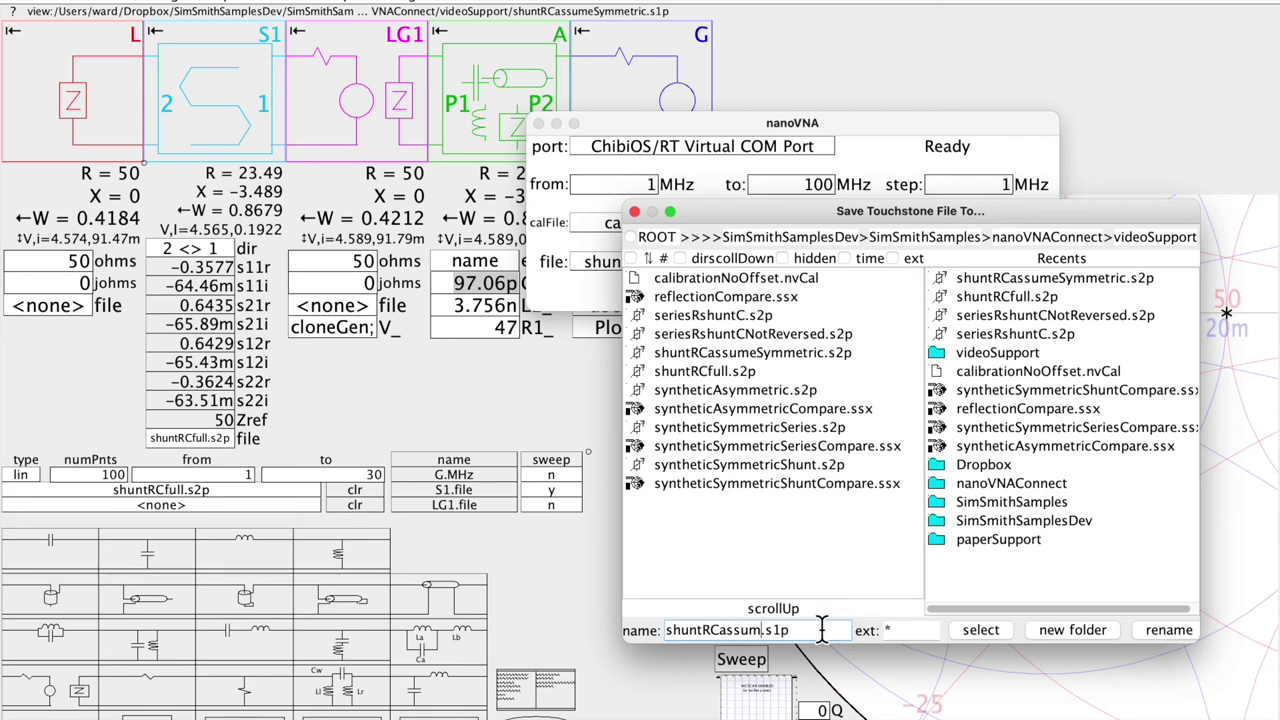
{"action": "key", "text": "BackSpace"}
{"action": "key", "text": "BackSpace"}
{"action": "key", "text": "BackSpace"}
{"action": "key", "text": "BackSpace"}
{"action": "key", "text": "BackSpace"}
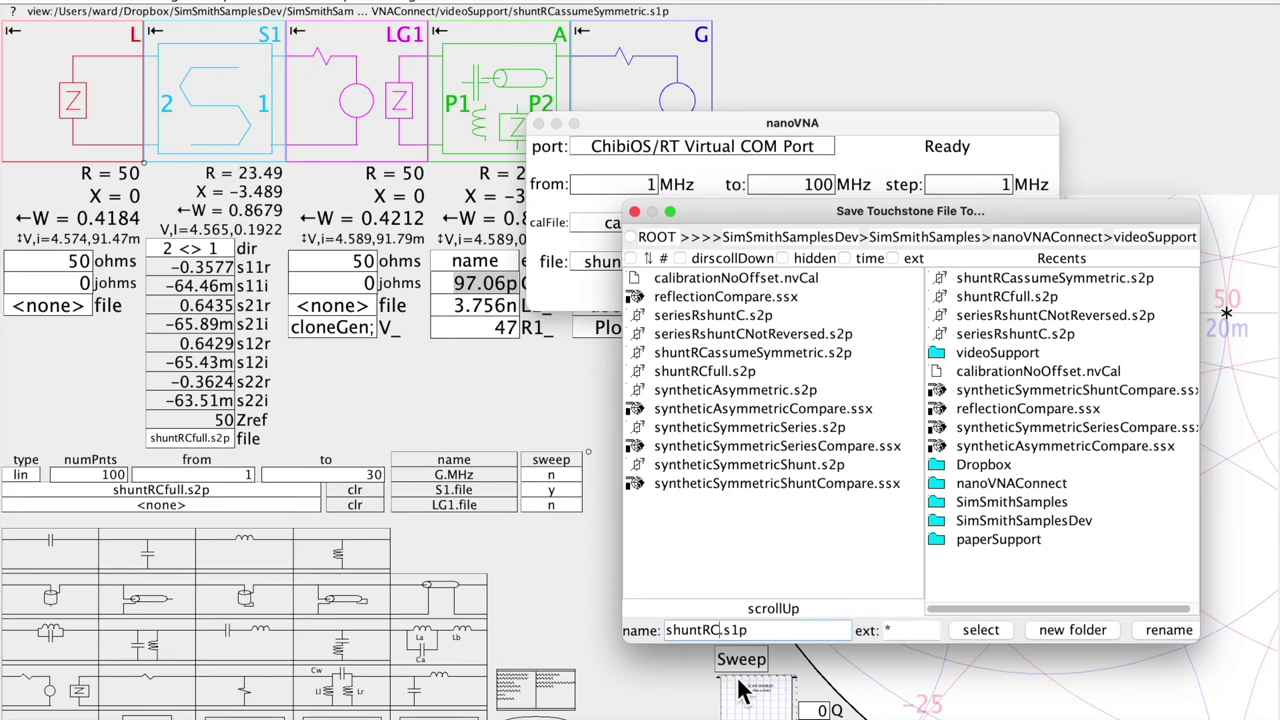
{"action": "left_click", "coordinate": [989, 633]}
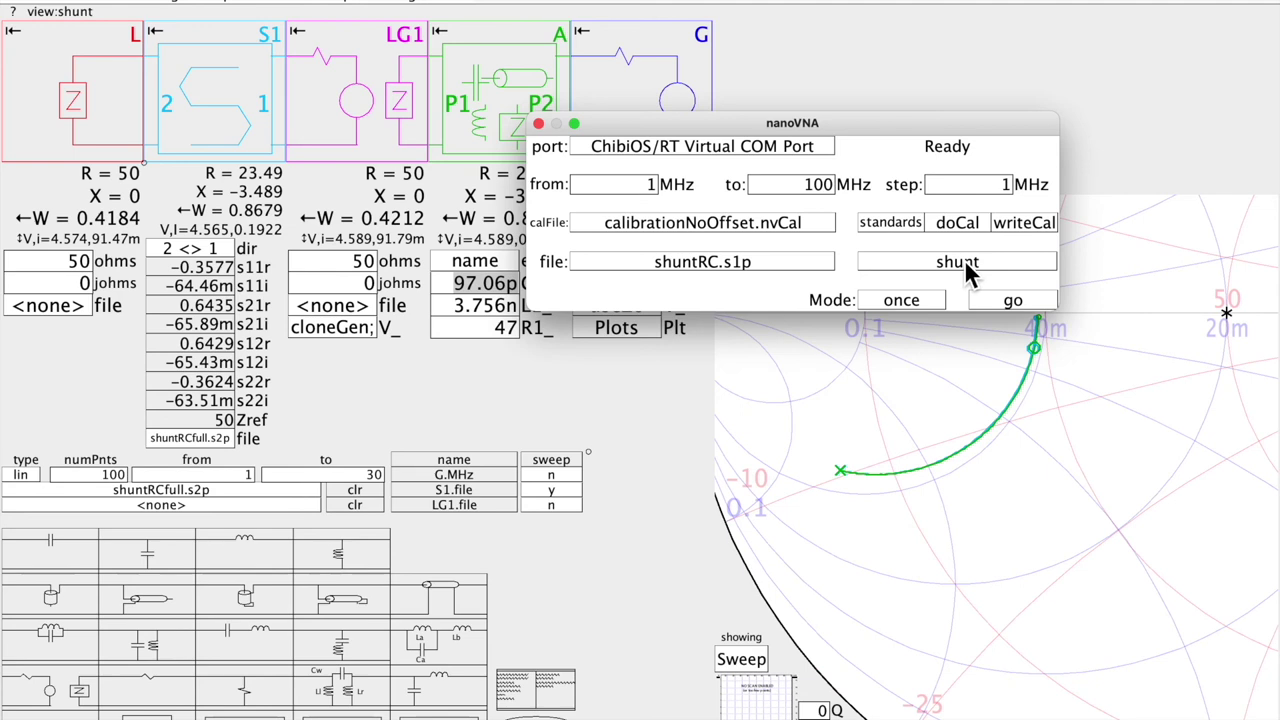
Run a single nanoVNA sweep of the shunt RC, close the window and zoom the chart out
{"action": "left_click", "coordinate": [1012, 302]}
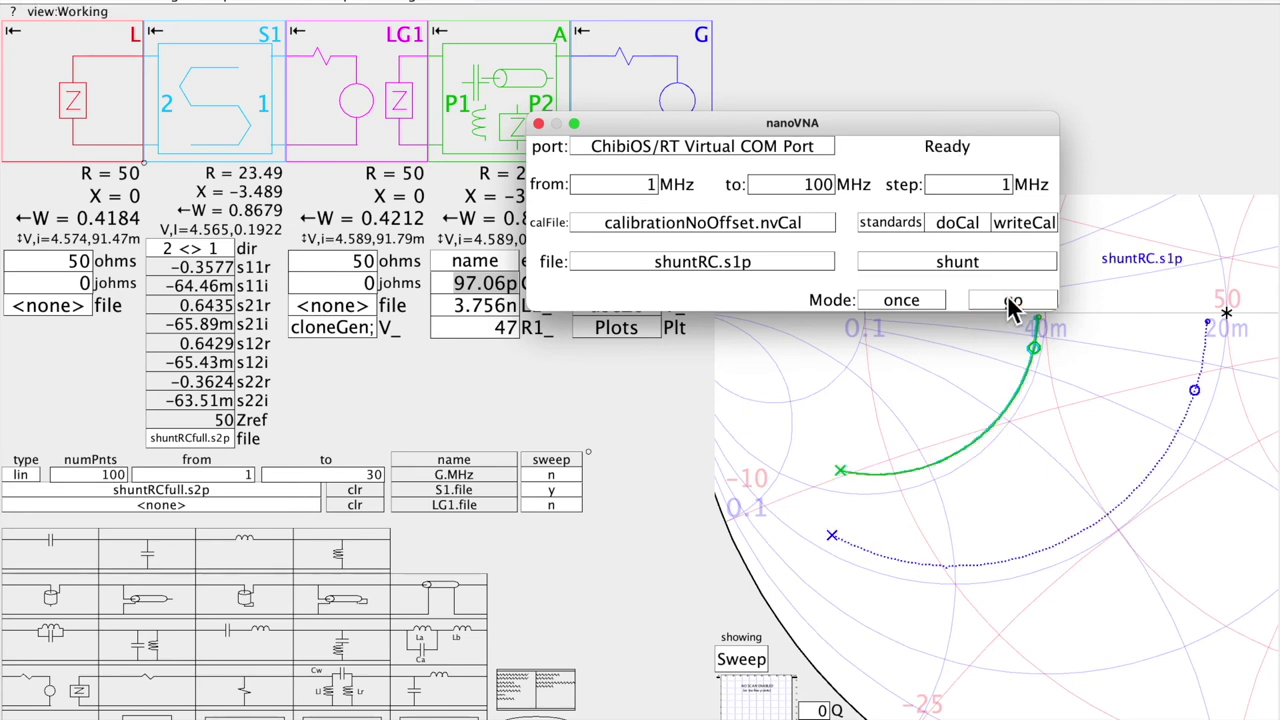
{"action": "left_click", "coordinate": [538, 124]}
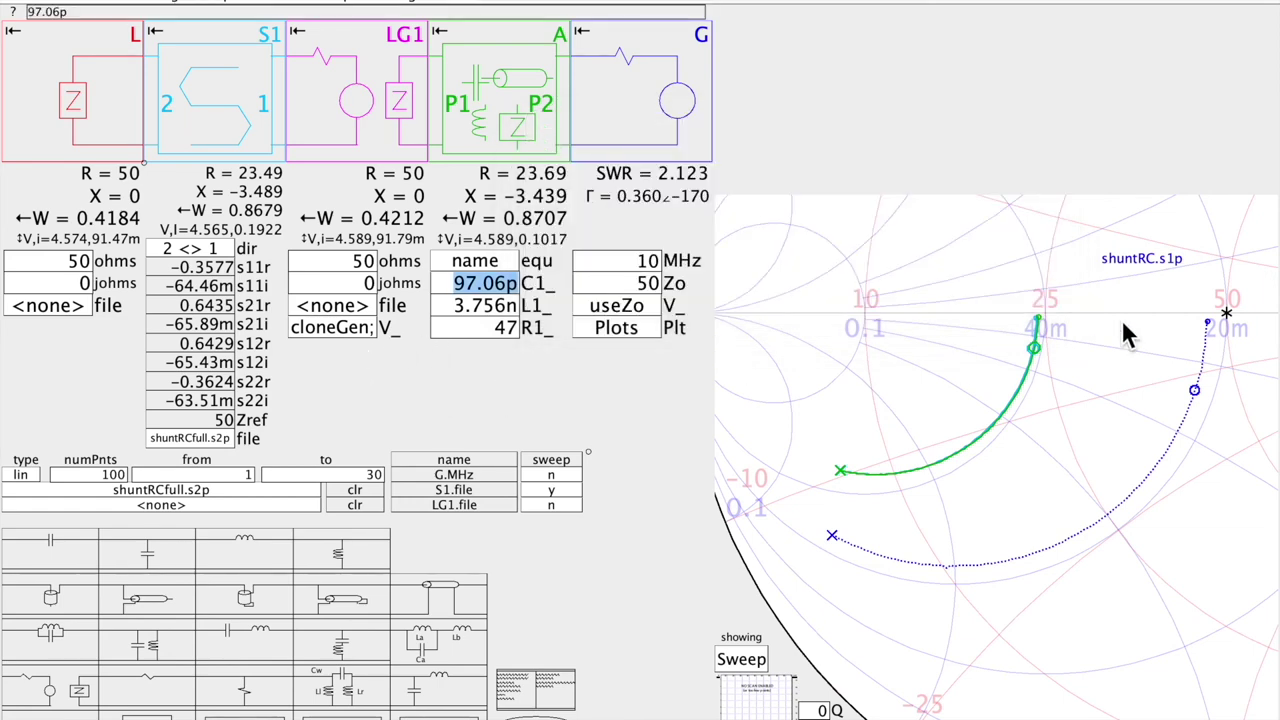
{"action": "scroll", "coordinate": [1160, 284], "scroll_direction": "down", "scroll_amount": 3}
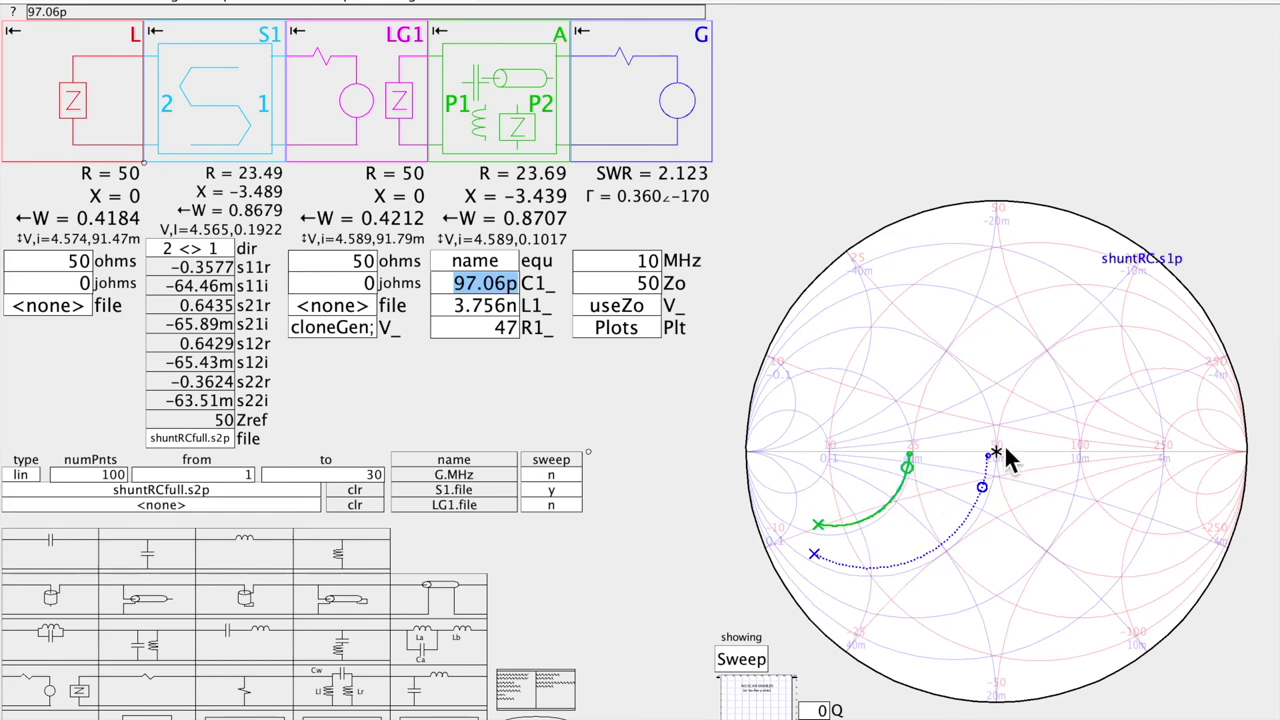
Mark a point on the green model trace and briefly inspect block A's schematic
{"action": "left_click", "coordinate": [905, 460]}
{"action": "left_click", "coordinate": [478, 263]}
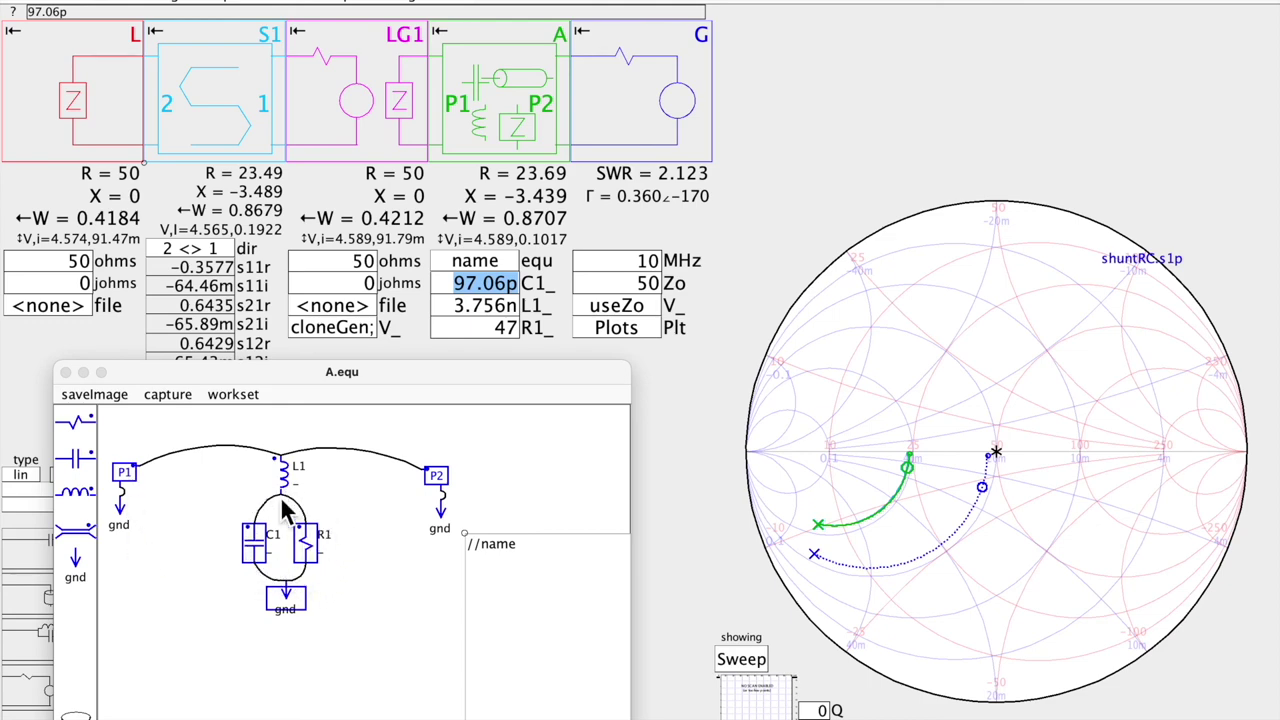
{"action": "left_click", "coordinate": [65, 373]}
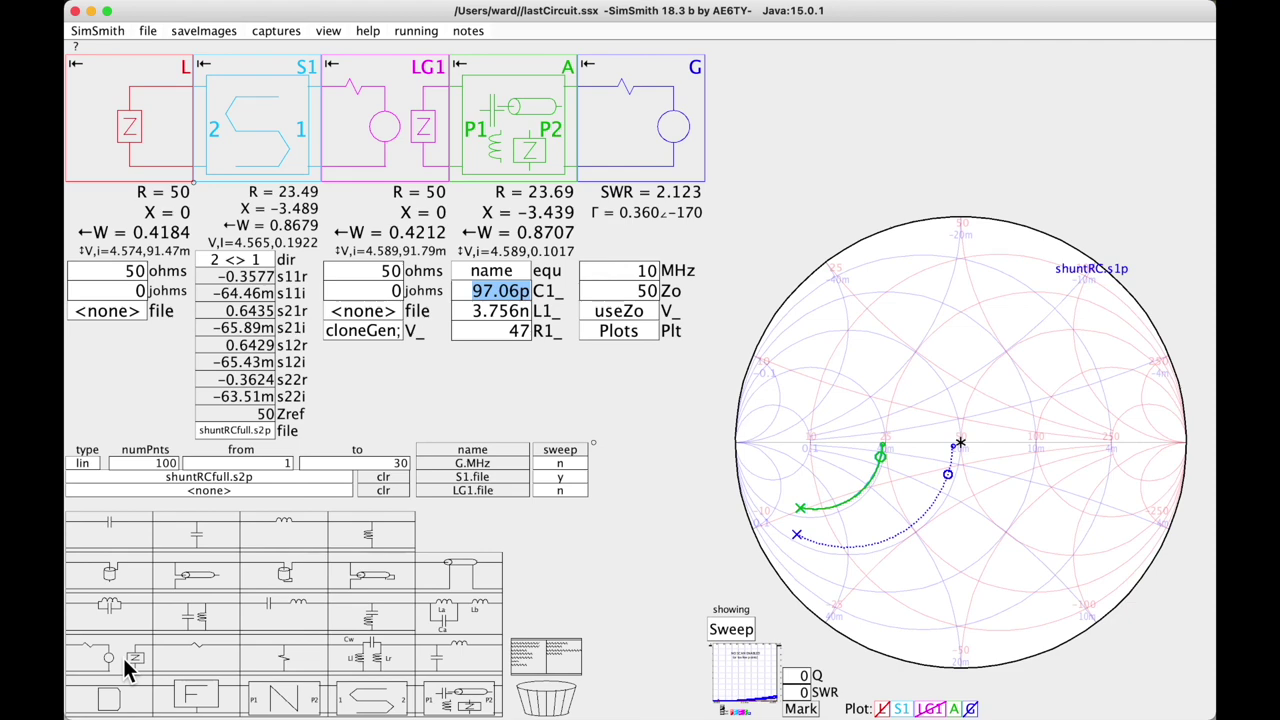
Insert load-generator LG2 between A and G, then paste a copy of block A after it
{"action": "left_click_drag", "start_coordinate": [123, 658], "coordinate": [640, 120]}
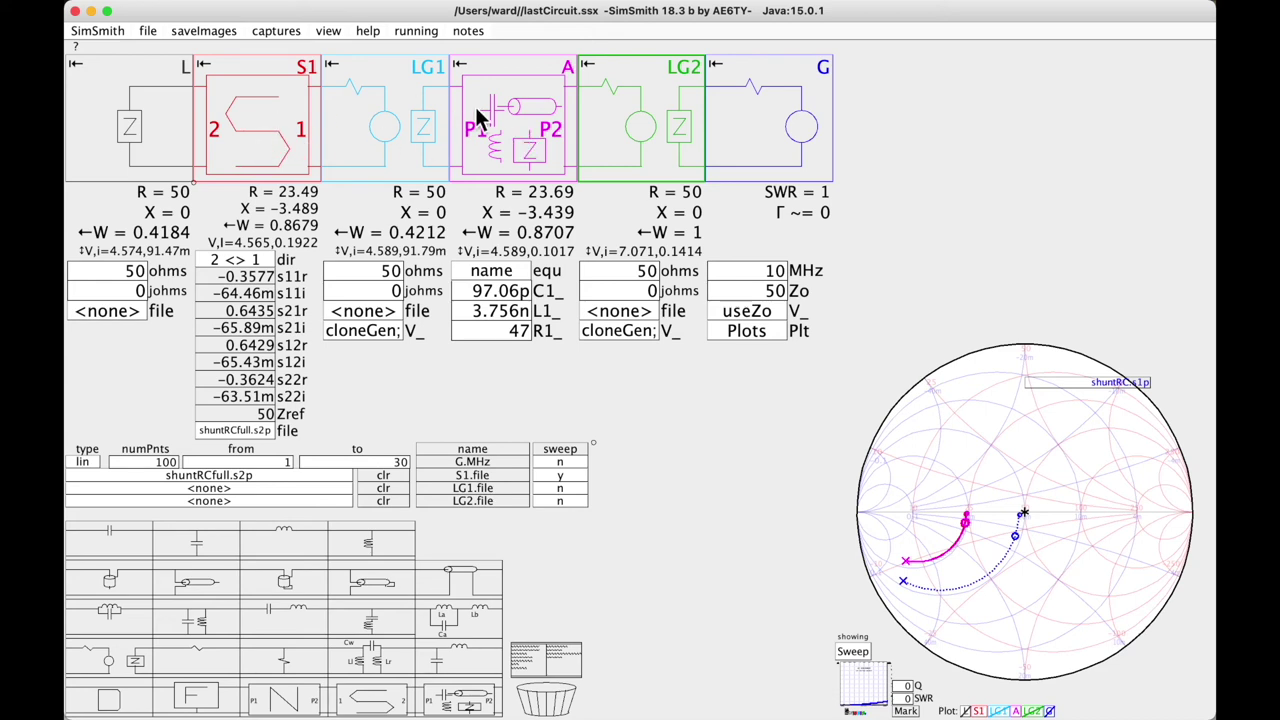
{"action": "left_click", "coordinate": [514, 124]}
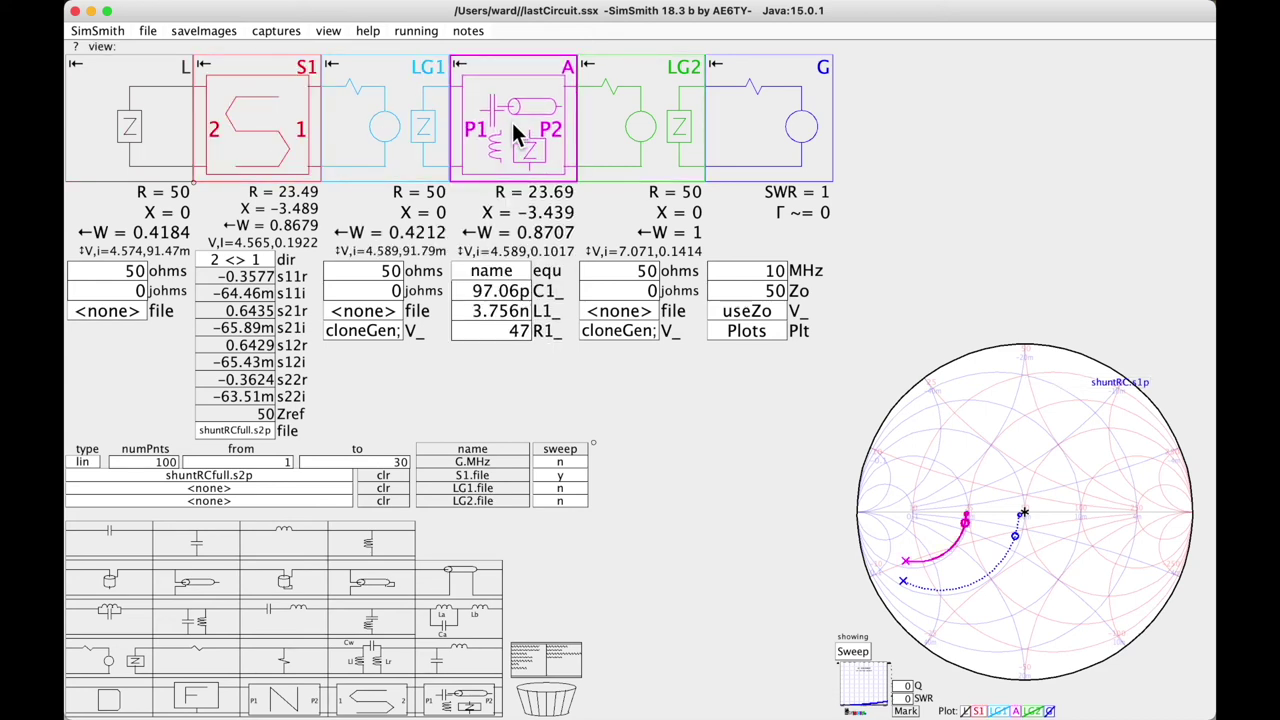
{"action": "left_click", "coordinate": [711, 142]}
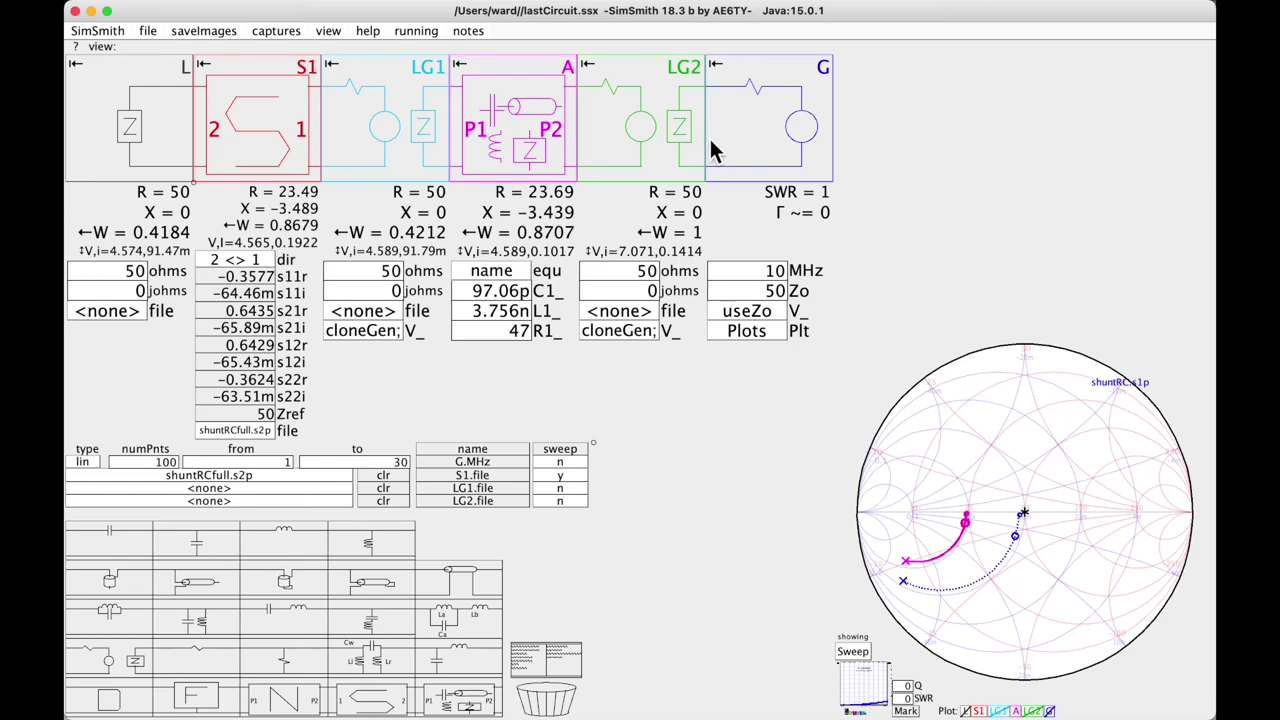
{"action": "key", "text": "ctrl+v"}
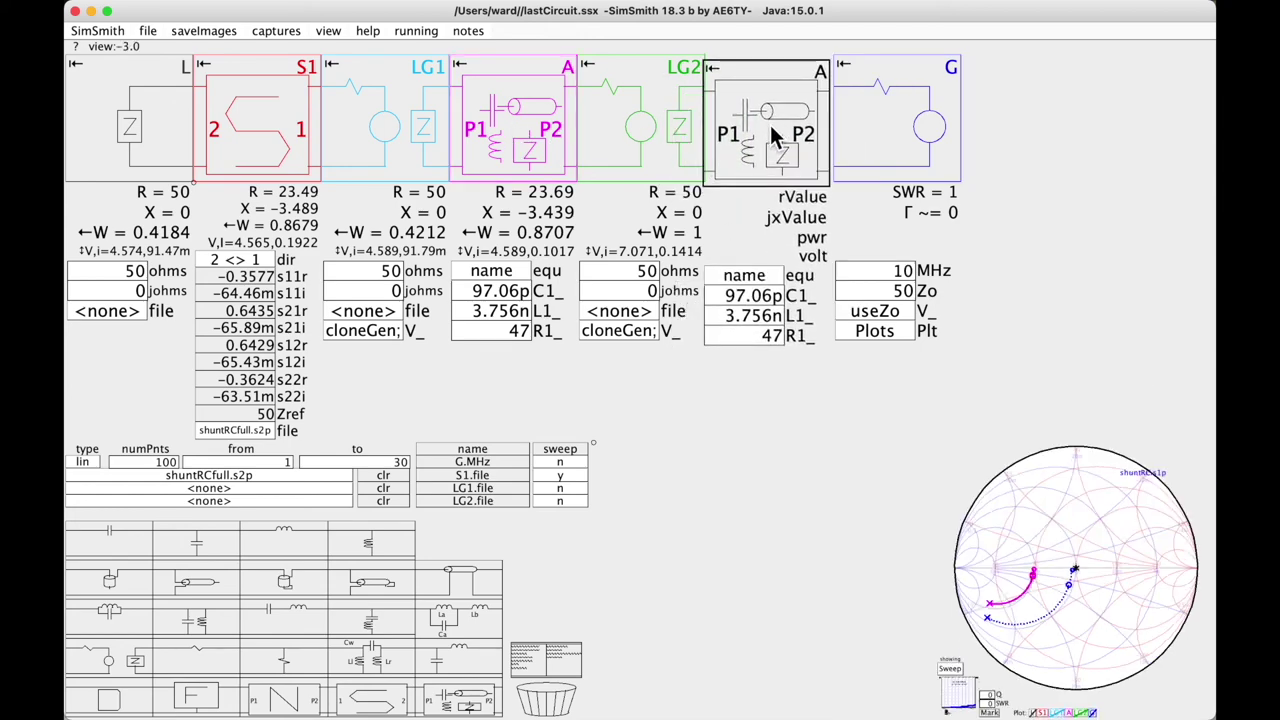
Set LG2's resistance to 1G ohms
{"action": "left_click", "coordinate": [640, 331]}
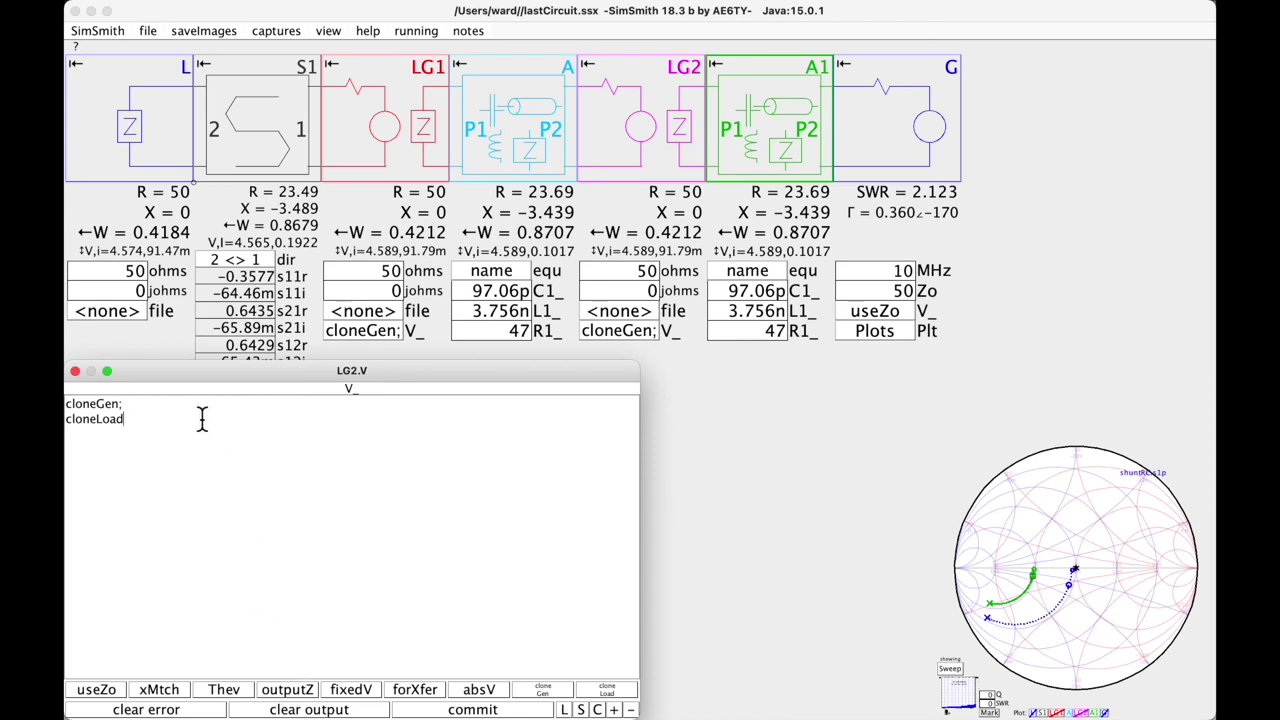
{"action": "left_click", "coordinate": [75, 372]}
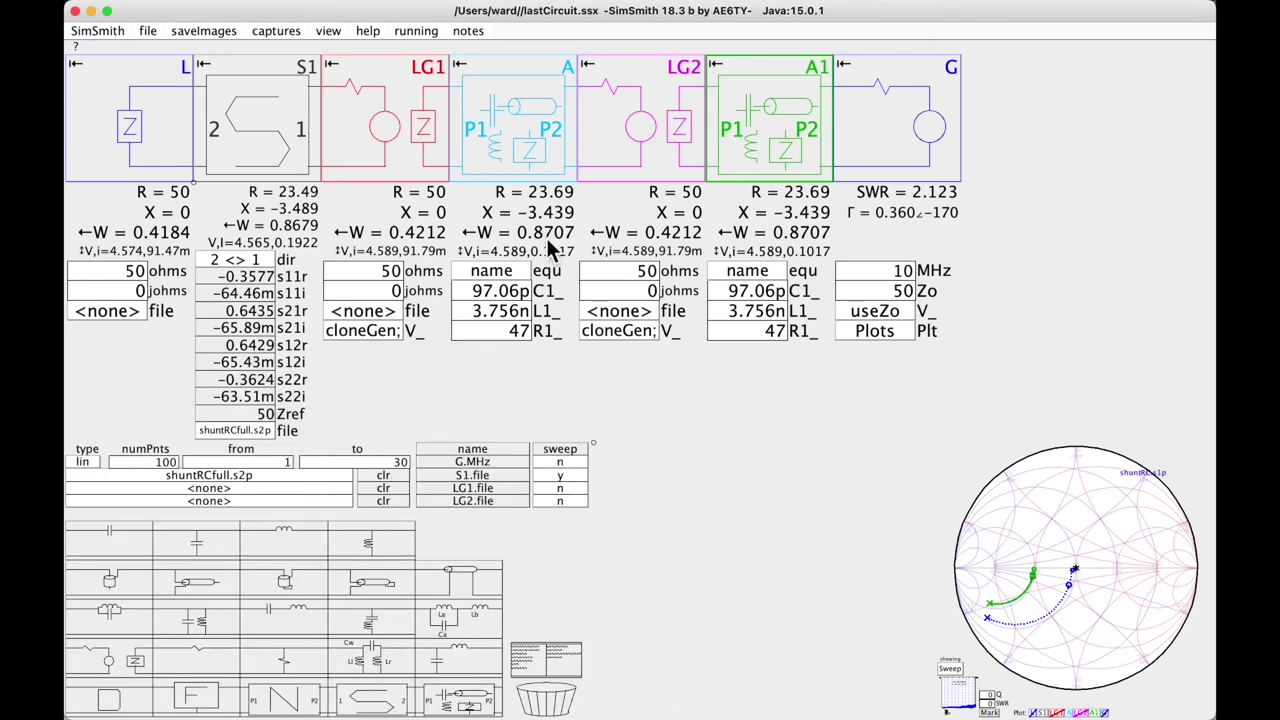
{"action": "double_click", "coordinate": [643, 274]}
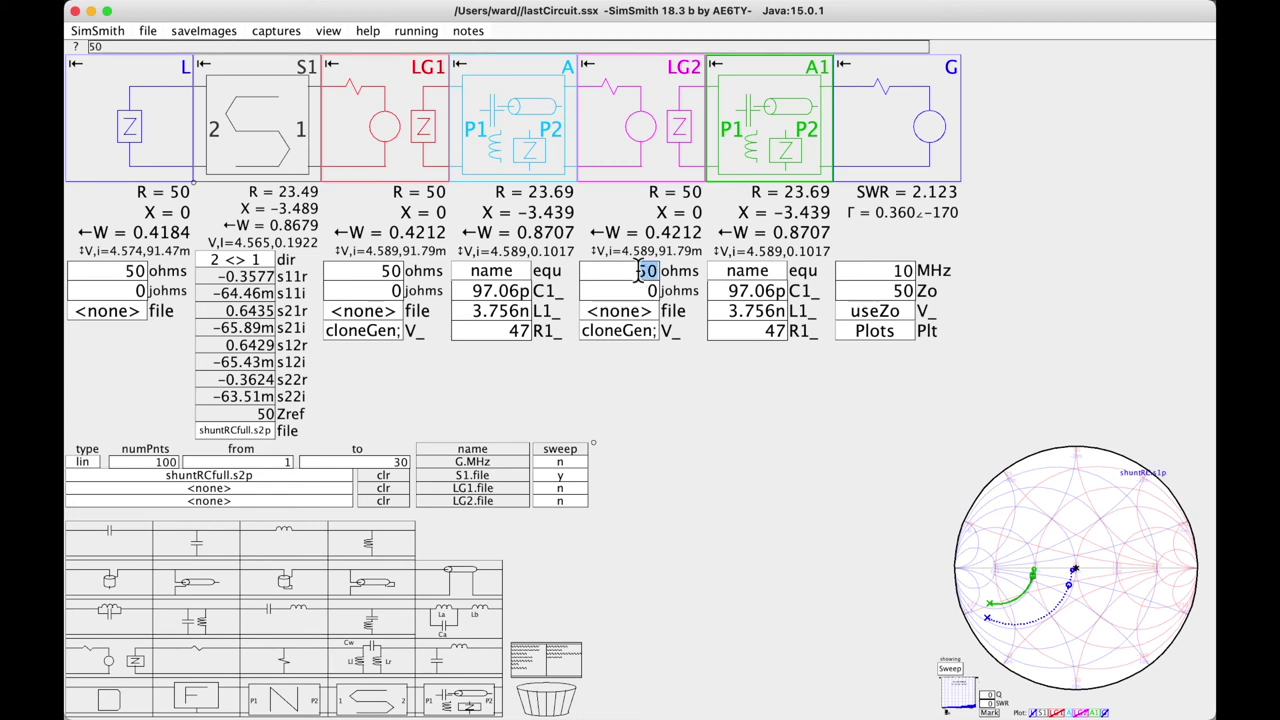
{"action": "type", "text": "1G"}
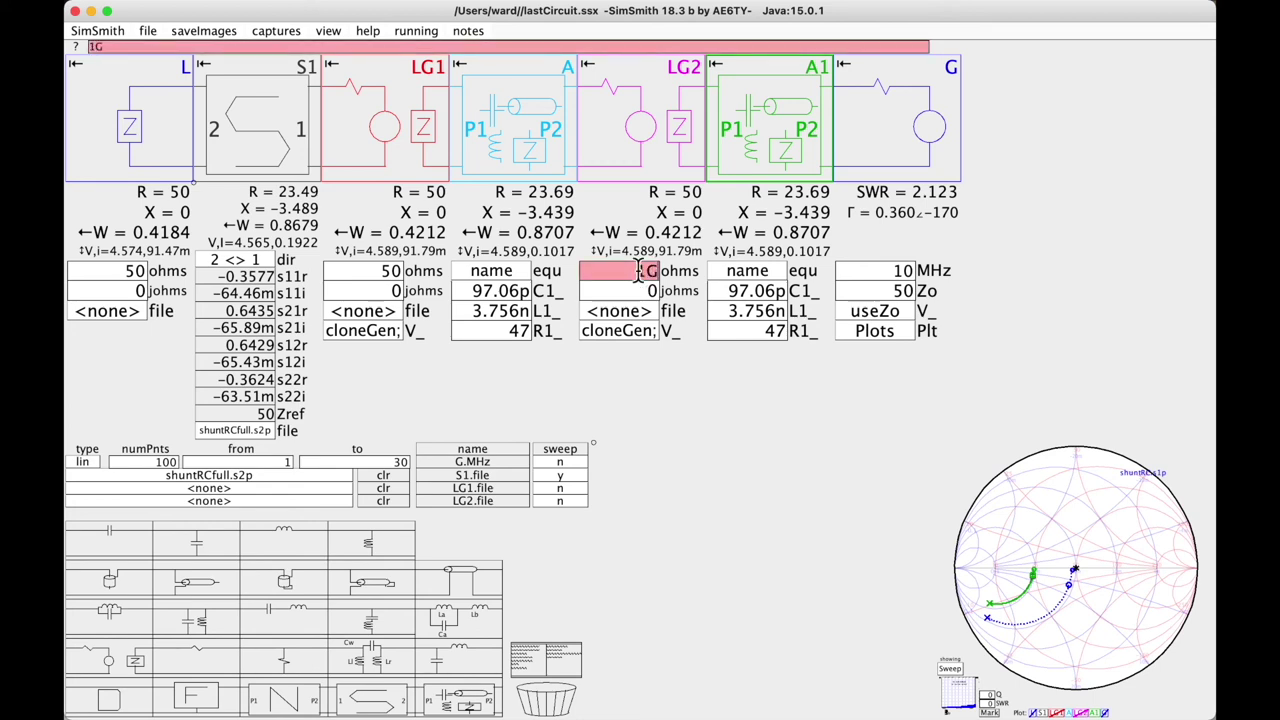
{"action": "key", "text": "Return"}
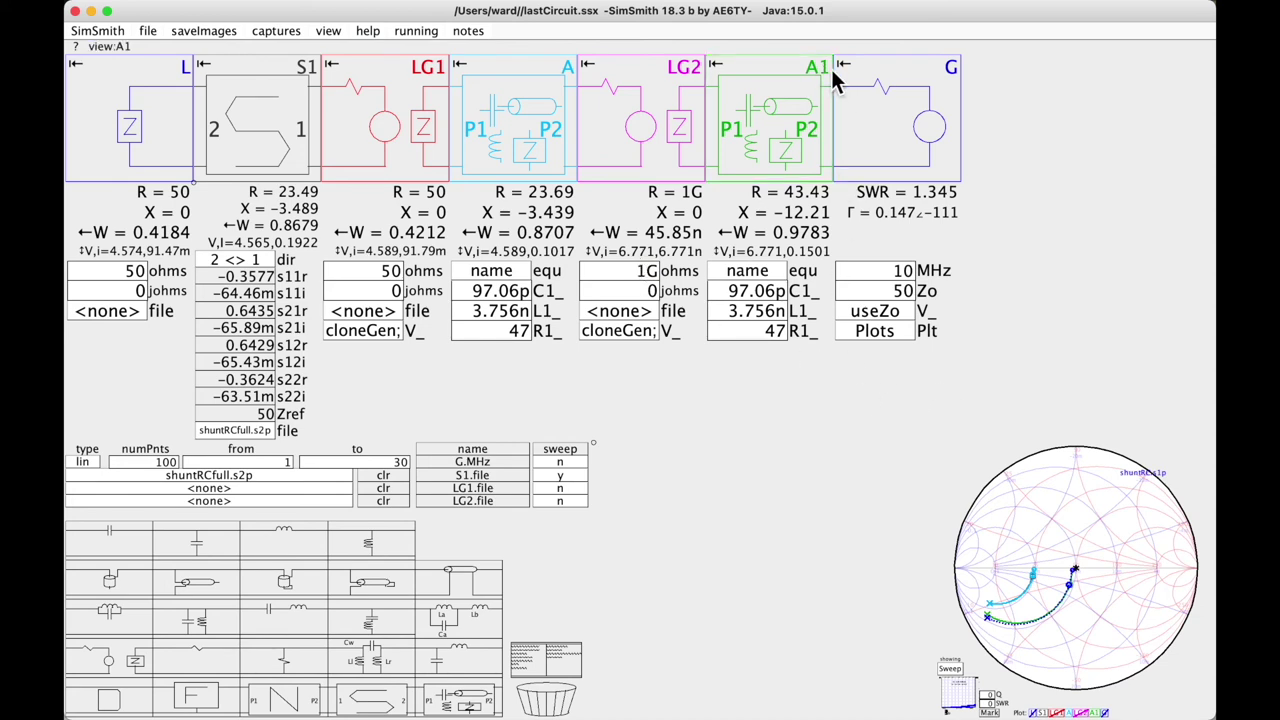
Enlarge the Smith chart and hide the S1 and block A traces
{"action": "left_click", "coordinate": [762, 277]}
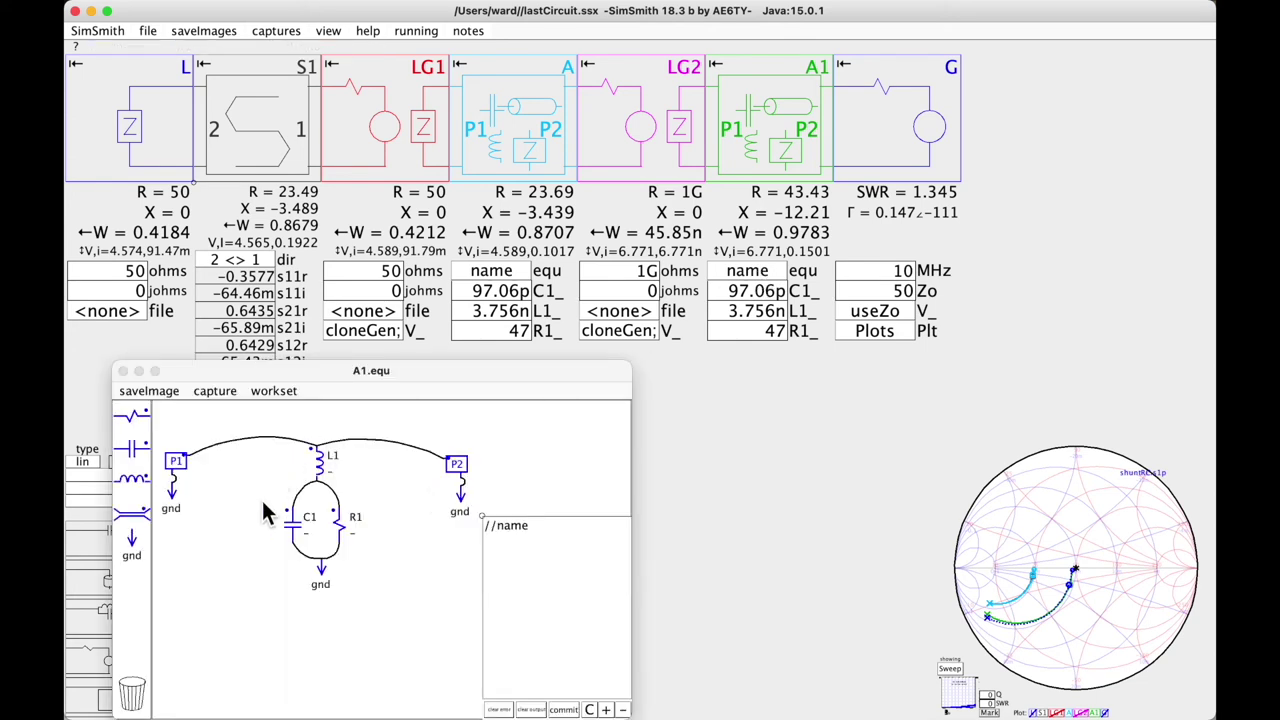
{"action": "left_click", "coordinate": [123, 371]}
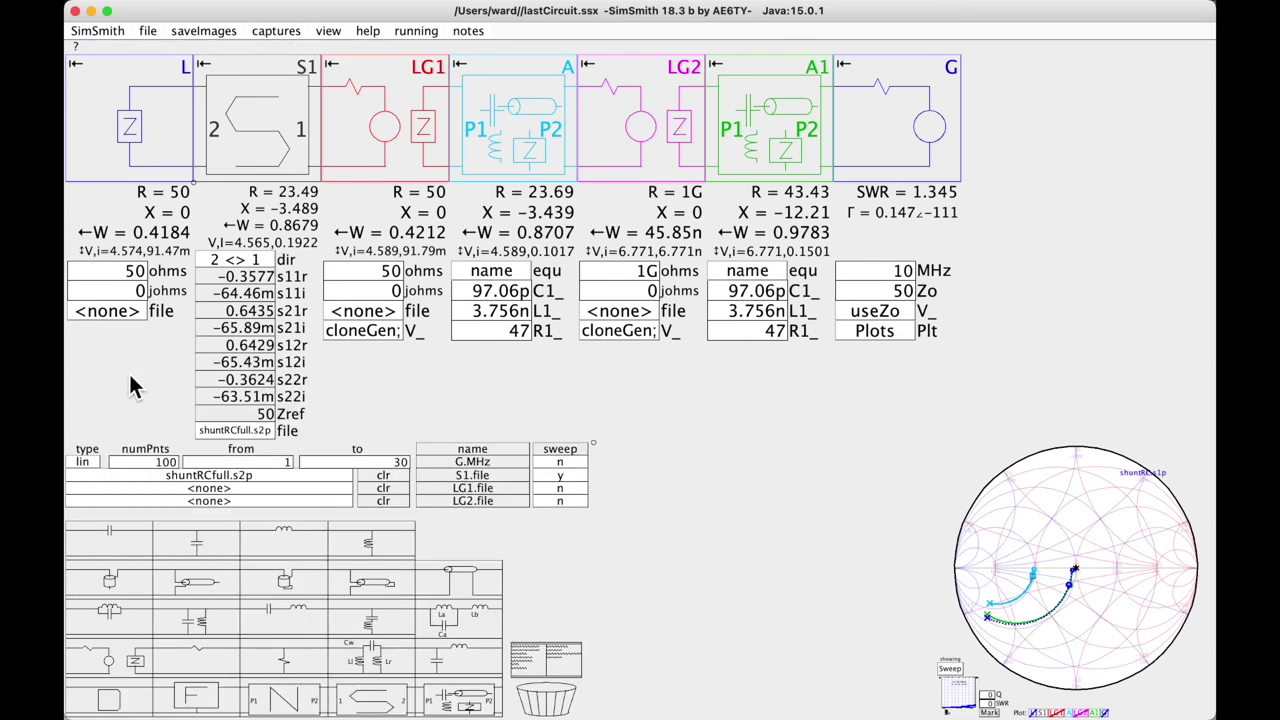
{"action": "left_click", "coordinate": [593, 443]}
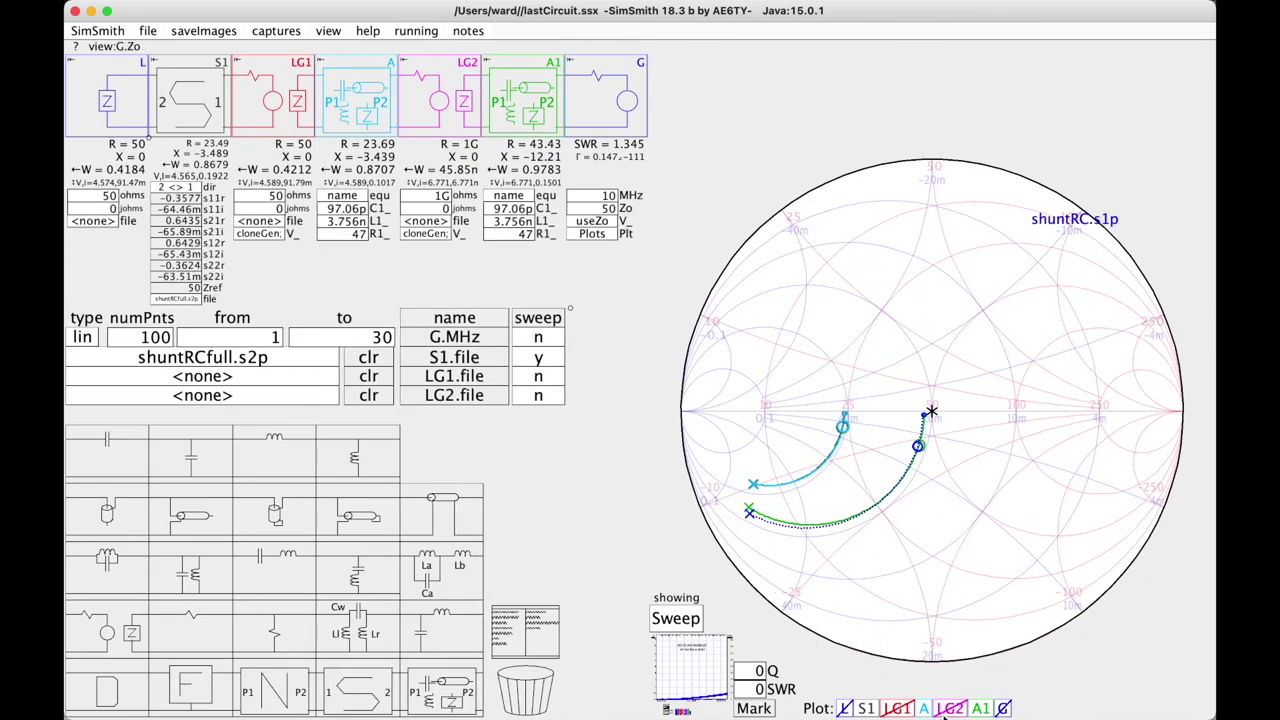
{"action": "left_click", "coordinate": [866, 708]}
{"action": "left_click", "coordinate": [926, 708]}
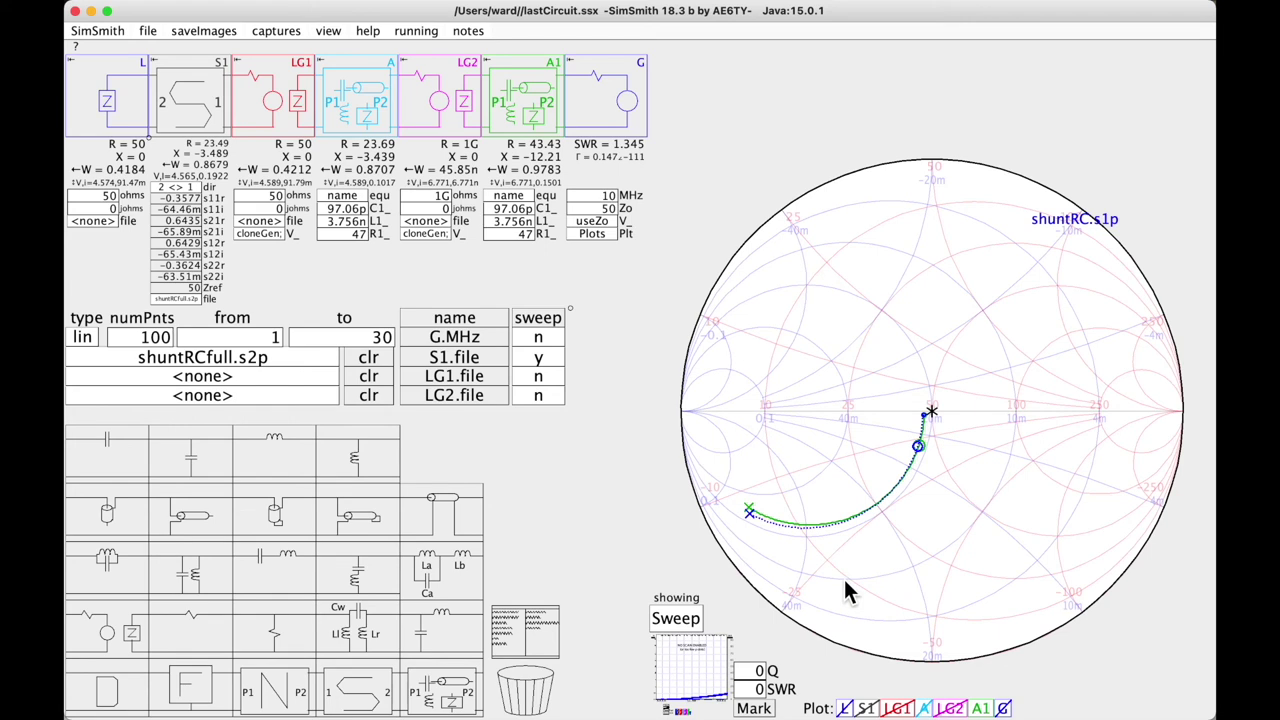
Scroll A1's L1 inductance down from 2.284n toward 1.967n
{"action": "left_click", "coordinate": [519, 205]}
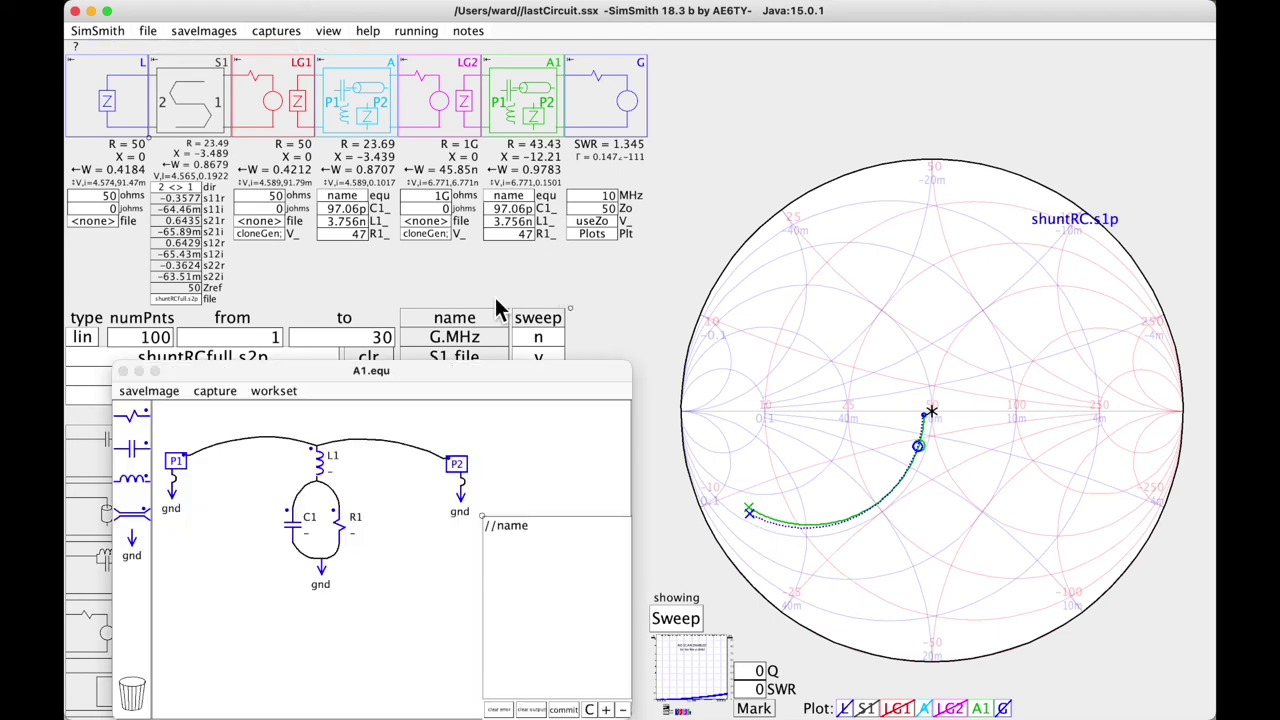
{"action": "left_click", "coordinate": [514, 221]}
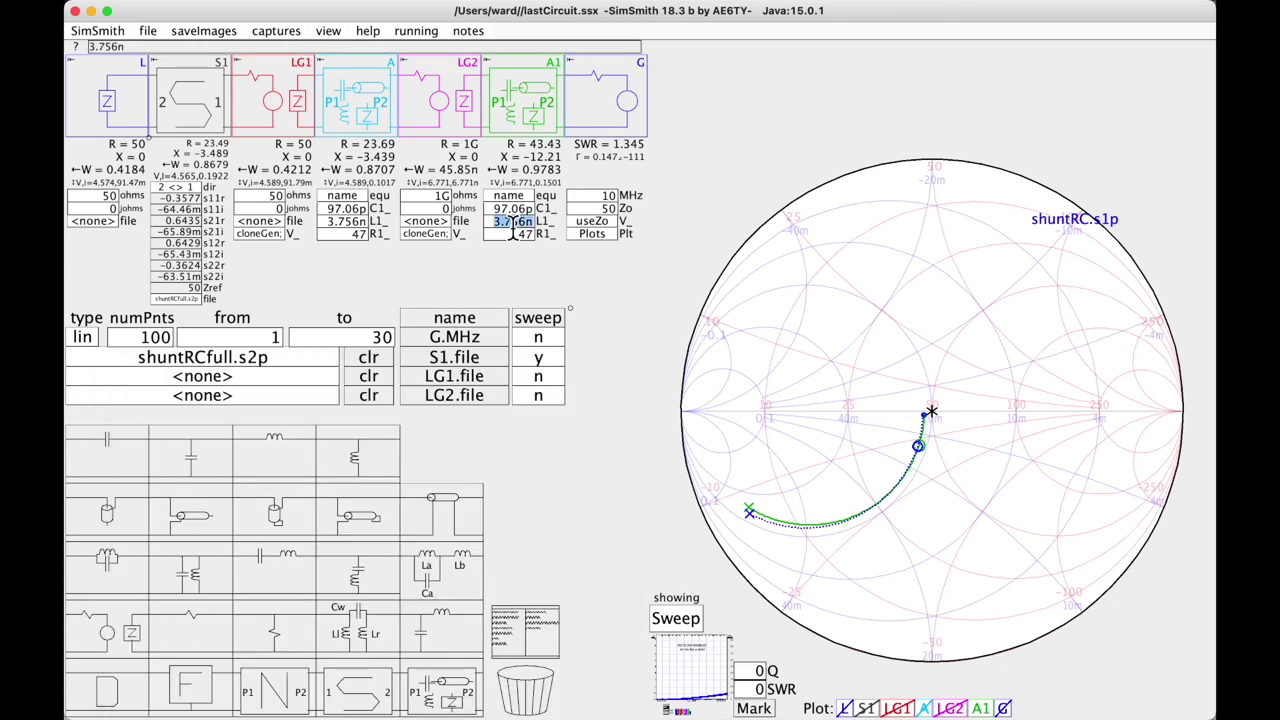
{"action": "scroll", "coordinate": [508, 222], "scroll_direction": "down", "scroll_amount": 3}
{"action": "scroll", "coordinate": [508, 222], "scroll_direction": "down", "scroll_amount": 10}
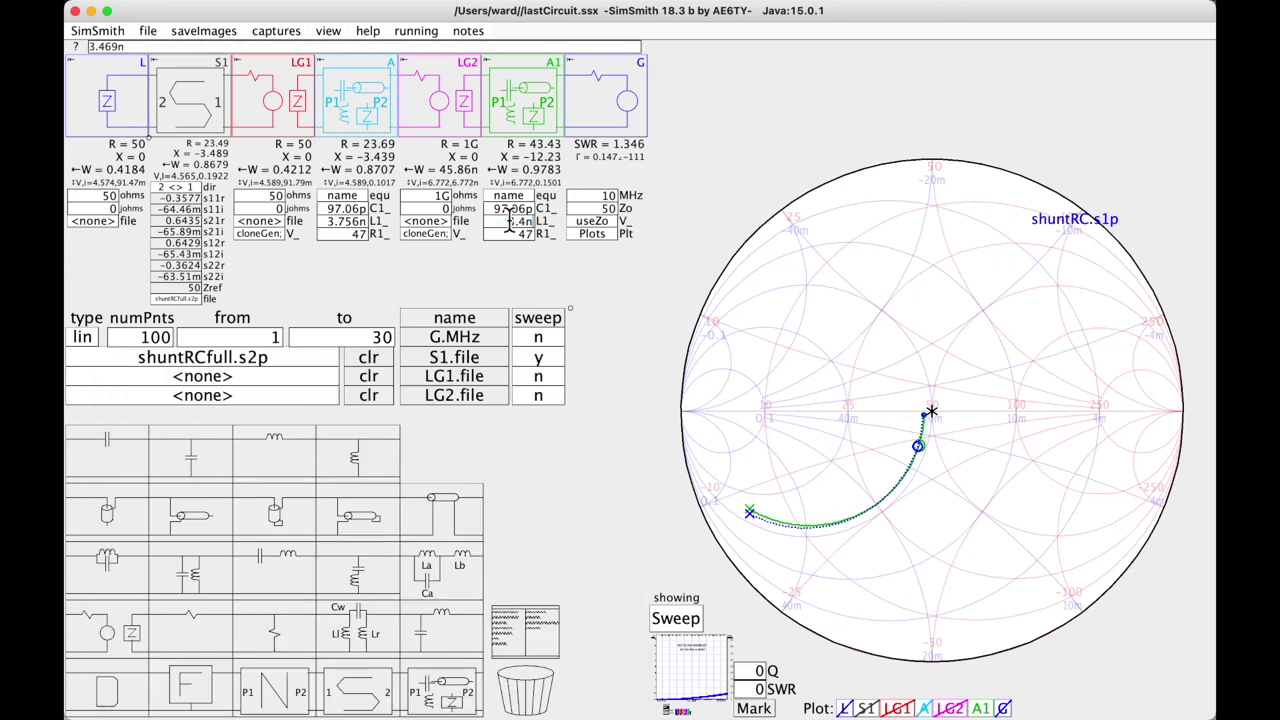
{"action": "scroll", "coordinate": [512, 228], "scroll_direction": "down", "scroll_amount": 4}
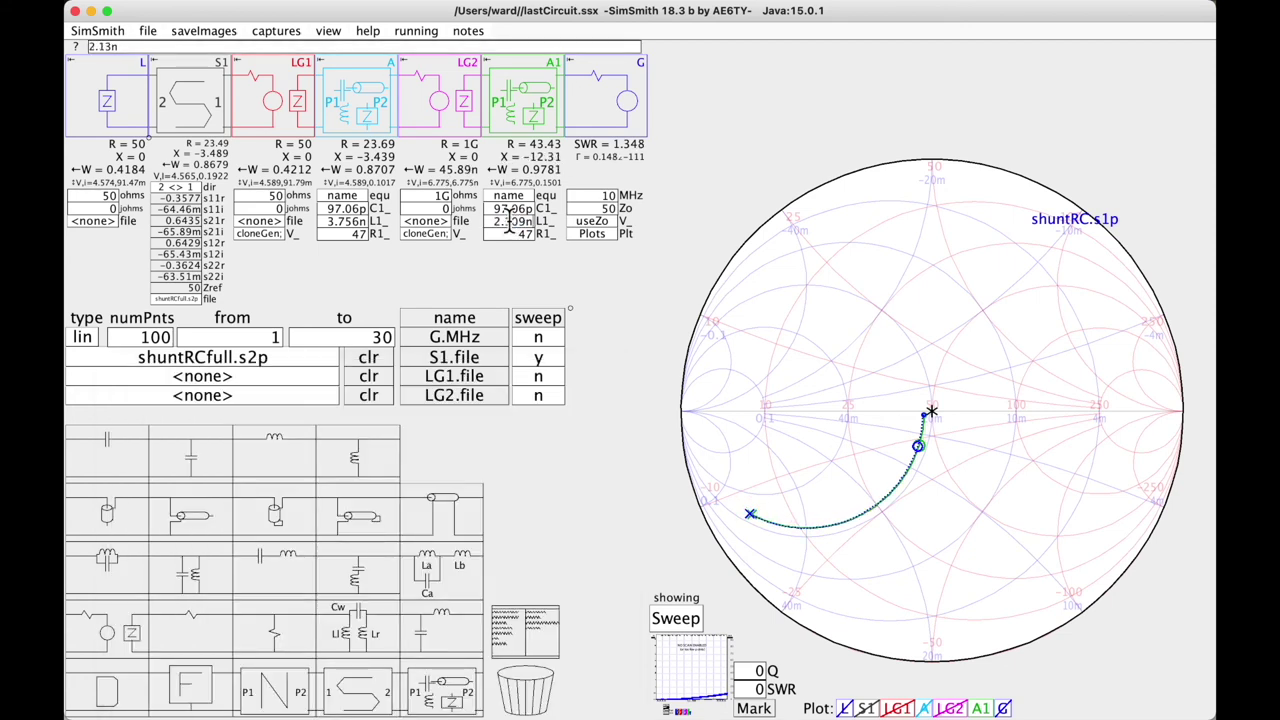
{"action": "scroll", "coordinate": [510, 225], "scroll_direction": "down", "scroll_amount": 5}
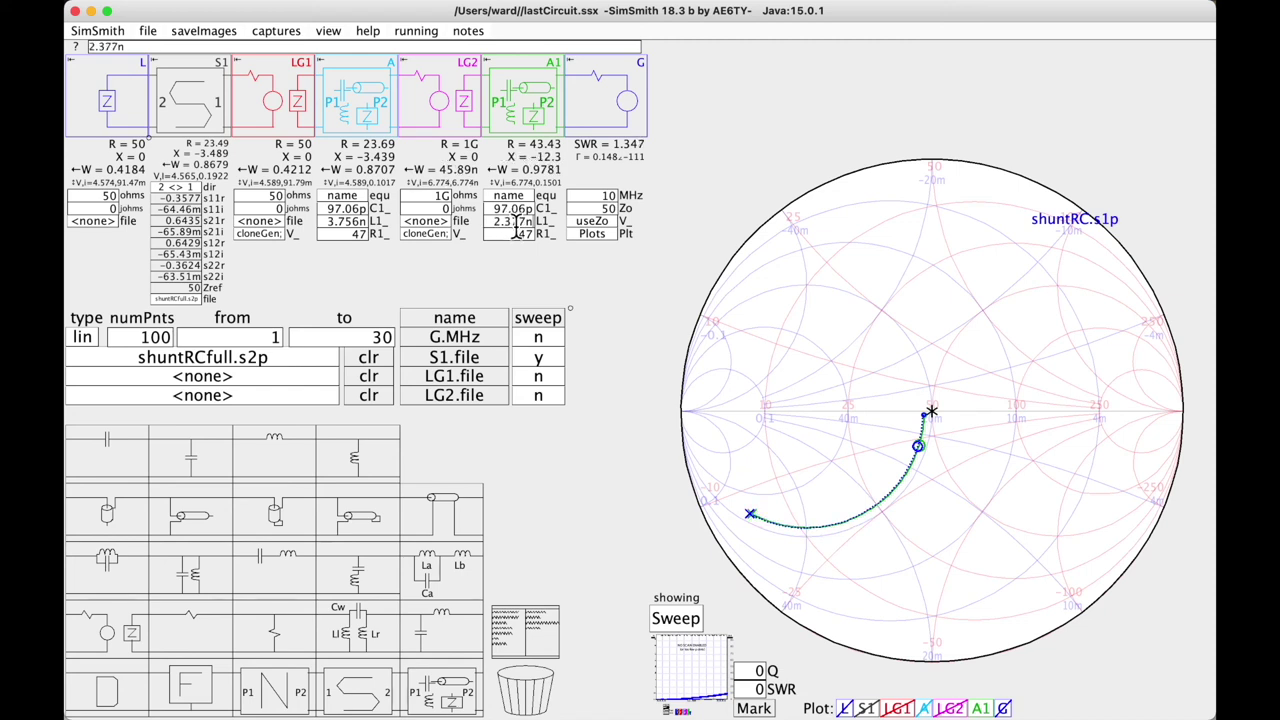
{"action": "scroll", "coordinate": [512, 224], "scroll_direction": "down", "scroll_amount": 4}
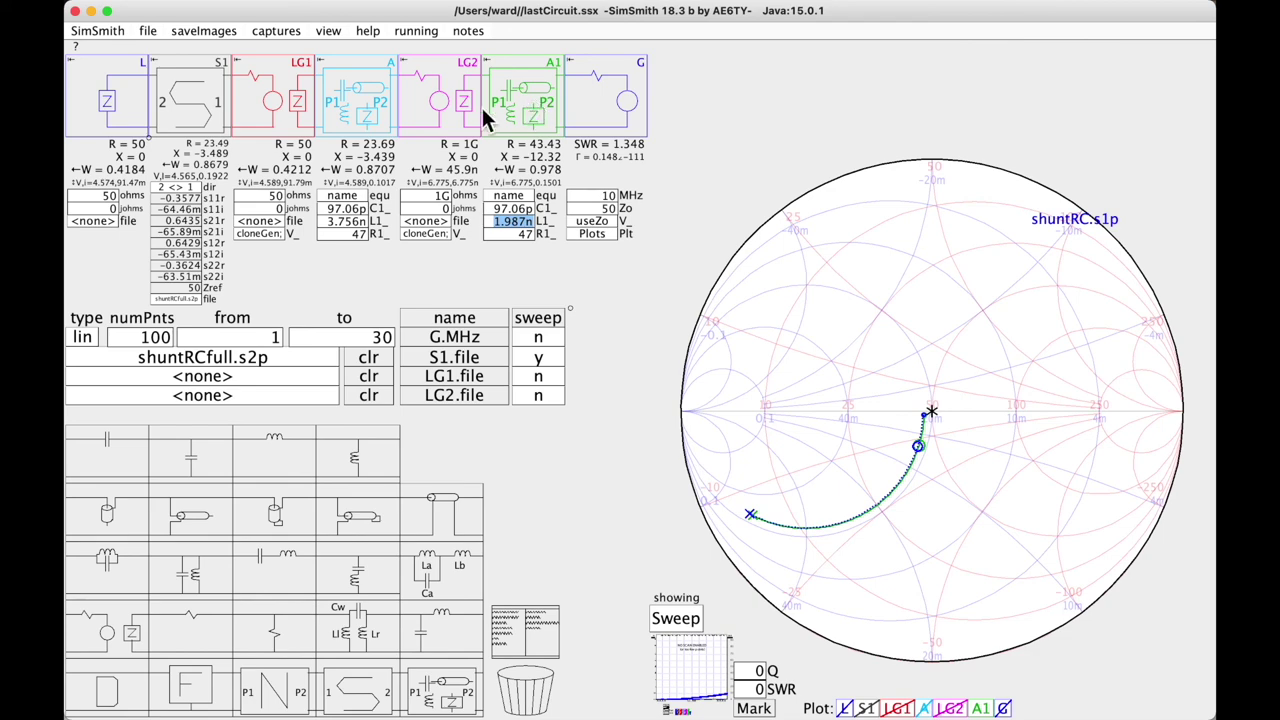
Delete block A and the LG1 generator, leaving L, S1, LG2, A1 and G
{"action": "key", "text": "BackSpace"}
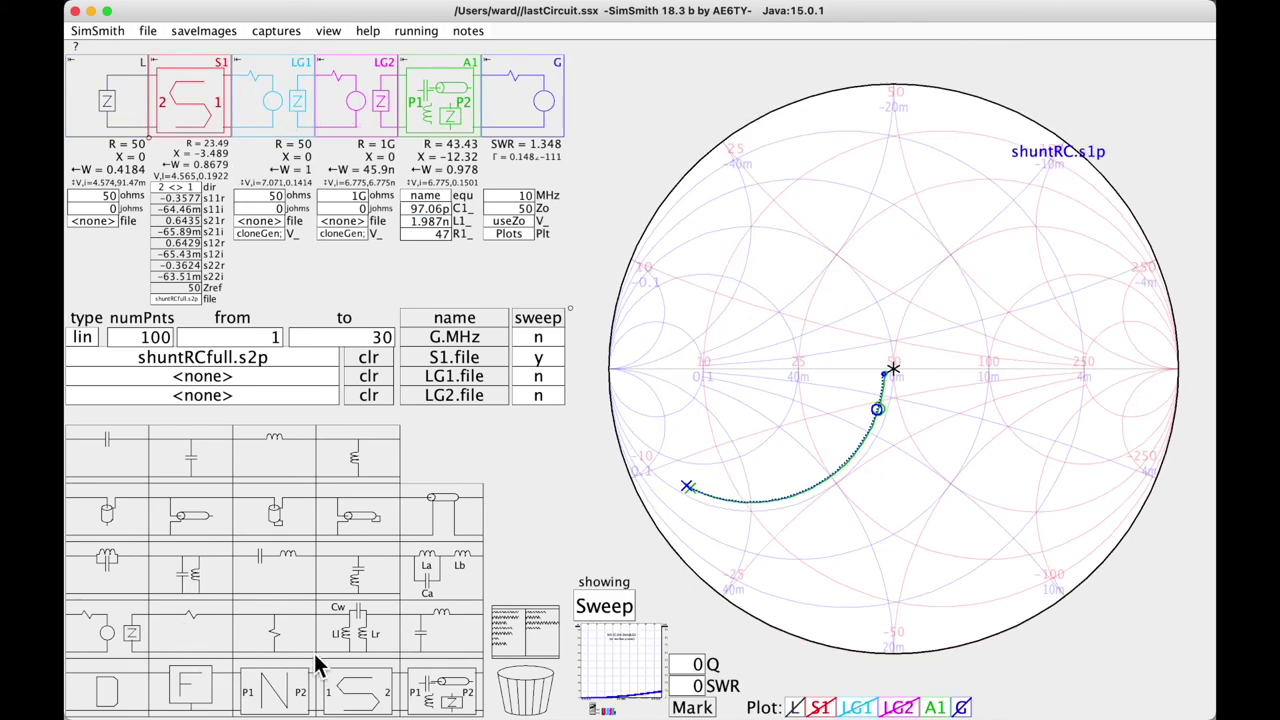
{"action": "key", "text": "BackSpace"}
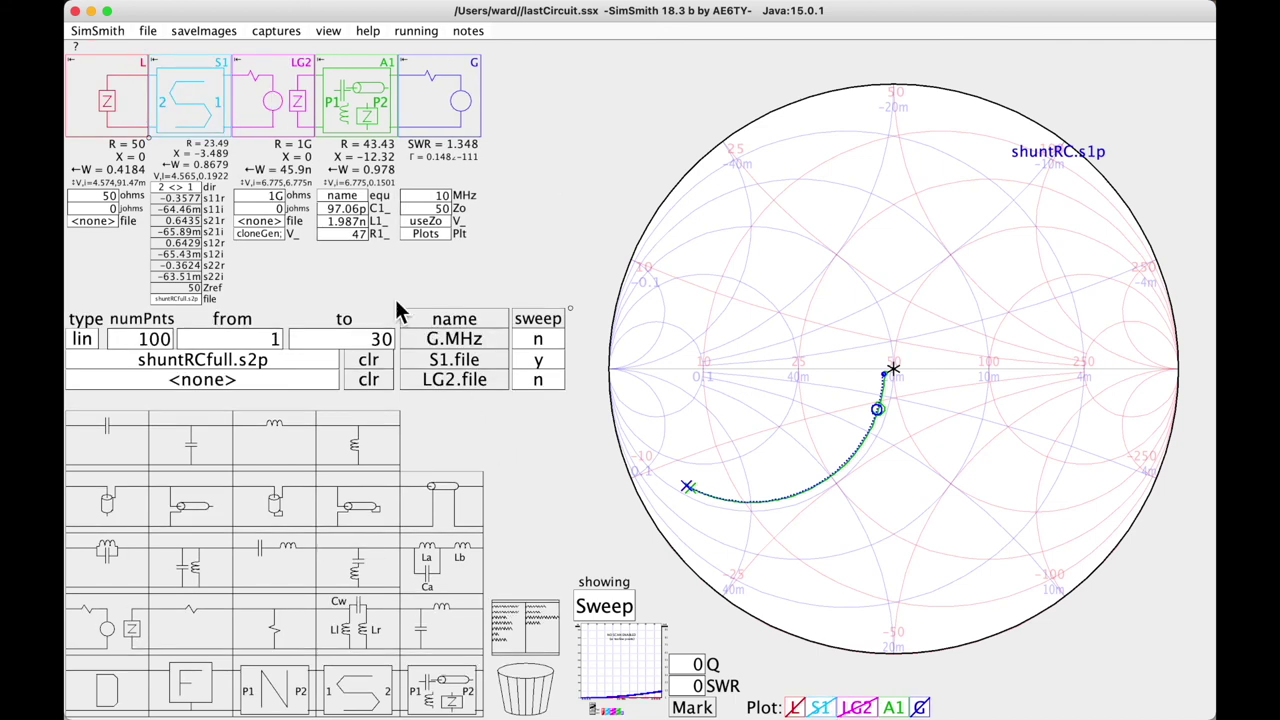
{"action": "left_click", "coordinate": [335, 31]}
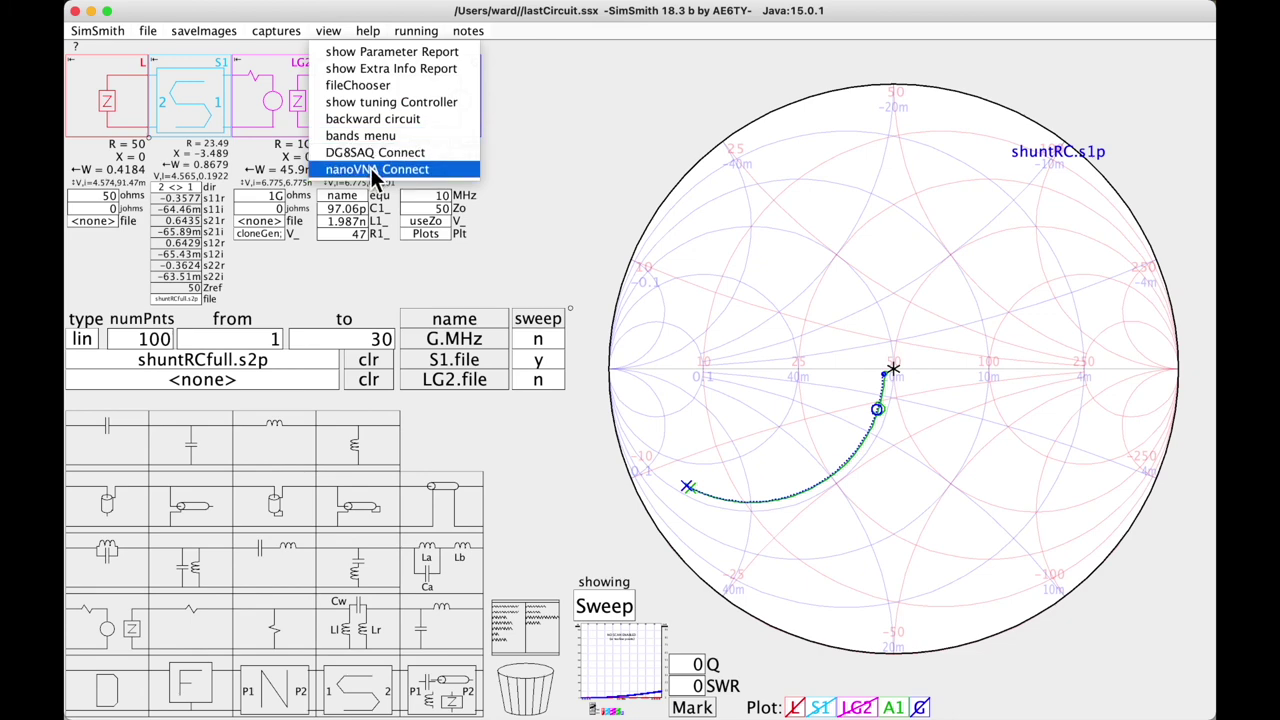
Set the nanoVNA to reflection-only mode saving to shuntRCreflection.s1p
{"action": "left_click", "coordinate": [371, 168]}
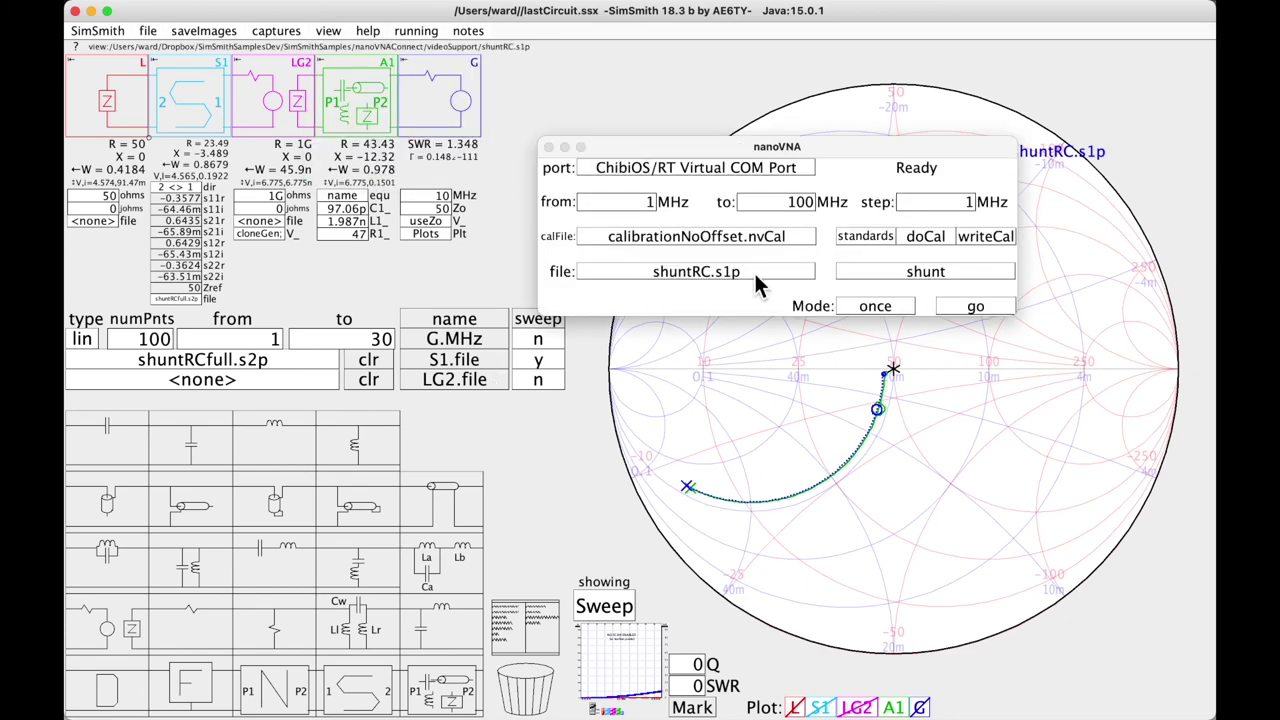
{"action": "left_click", "coordinate": [888, 272]}
{"action": "left_click", "coordinate": [886, 270]}
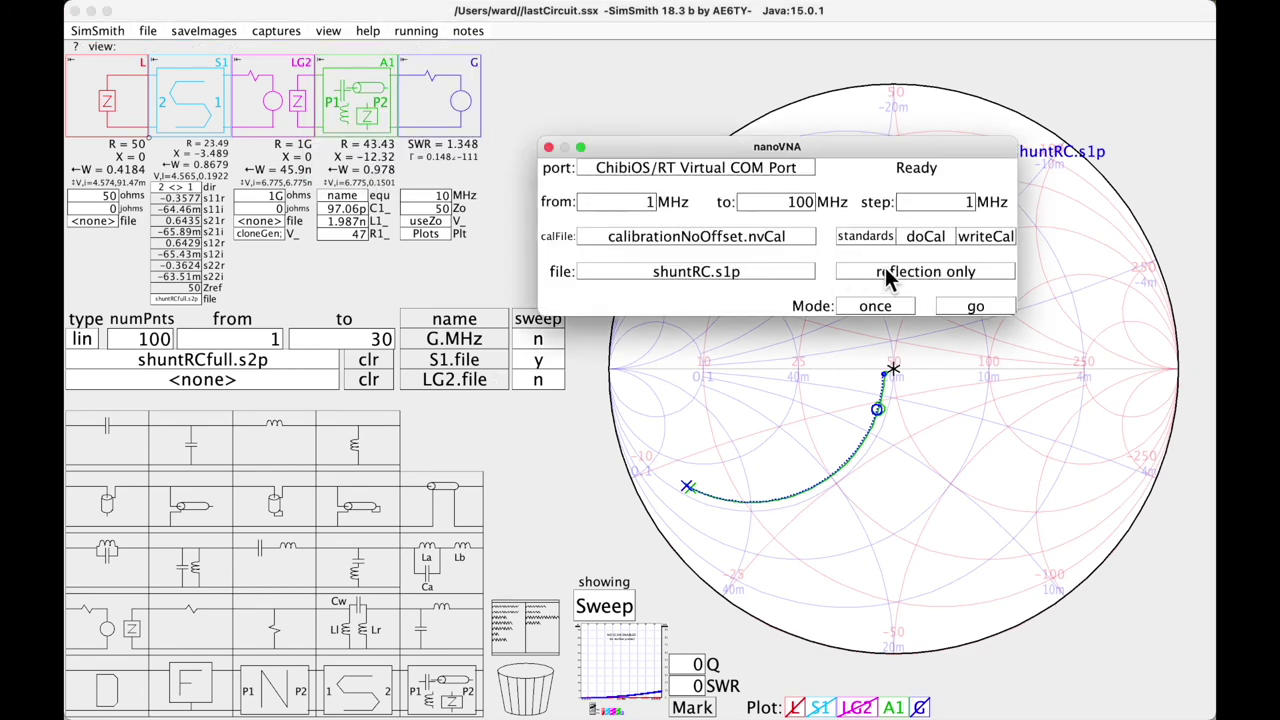
{"action": "left_click", "coordinate": [711, 277]}
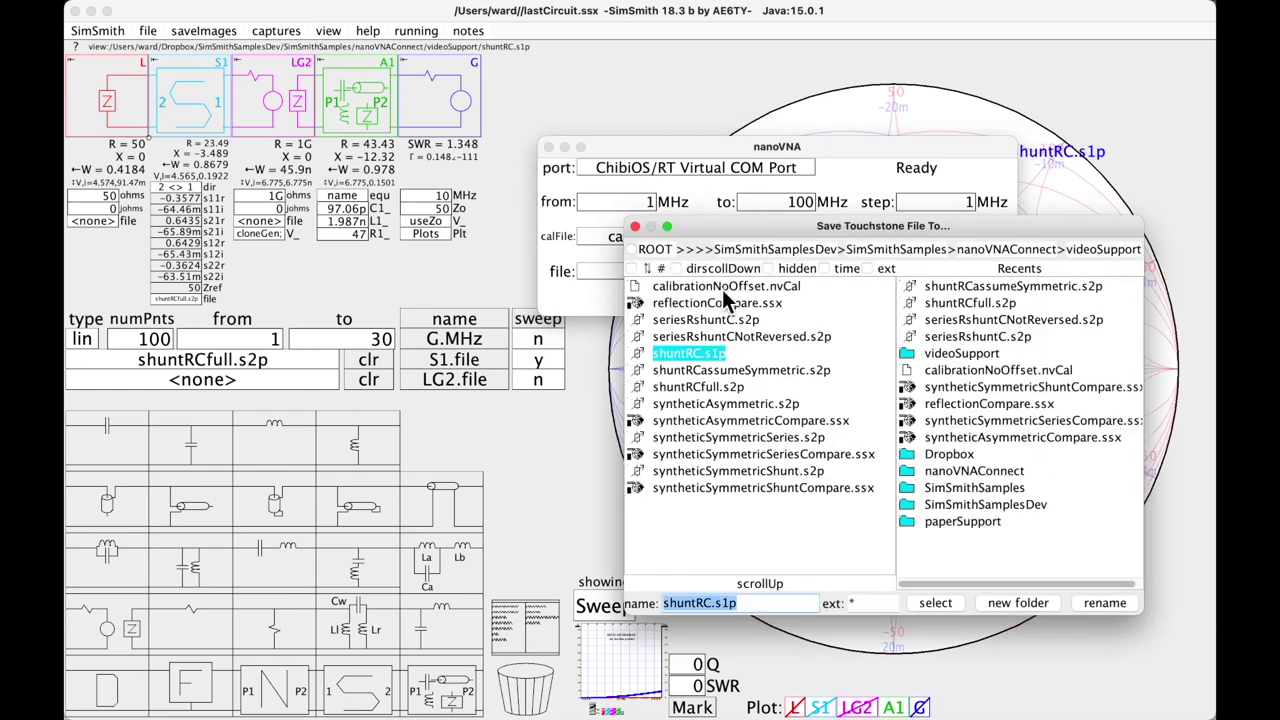
{"action": "left_click", "coordinate": [712, 603]}
{"action": "type", "text": "reflection"}
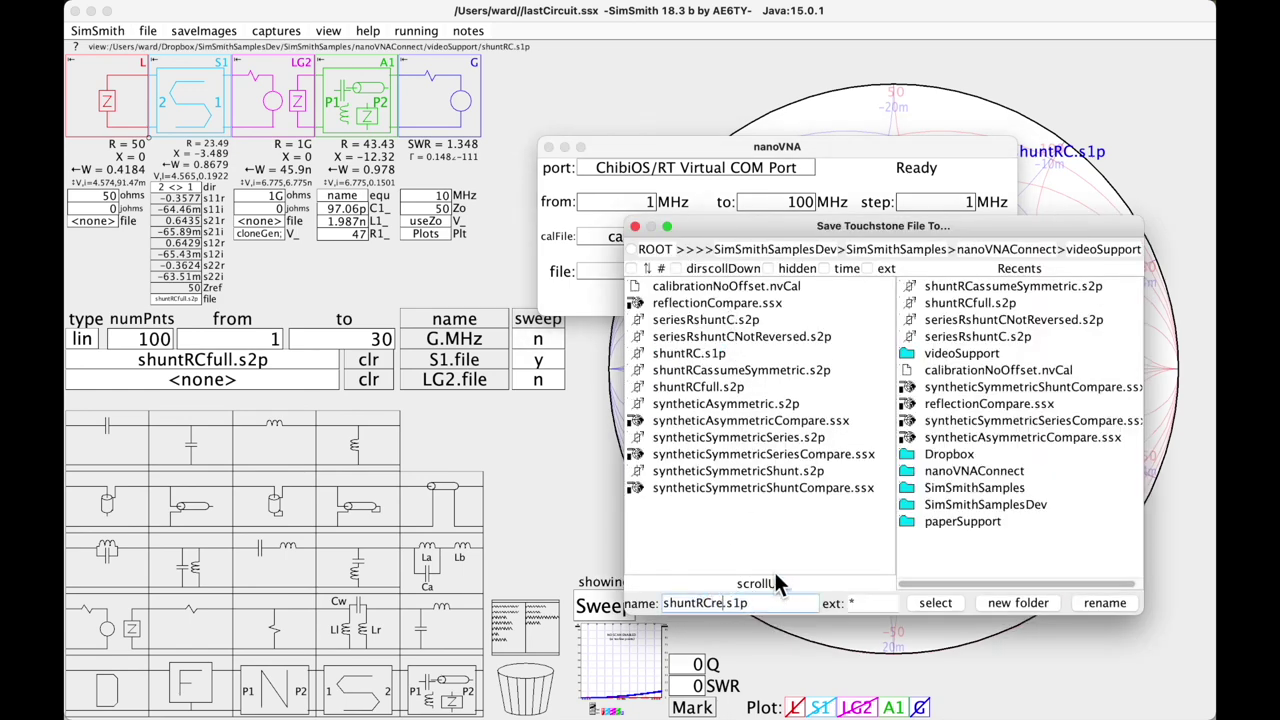
{"action": "left_click", "coordinate": [950, 603]}
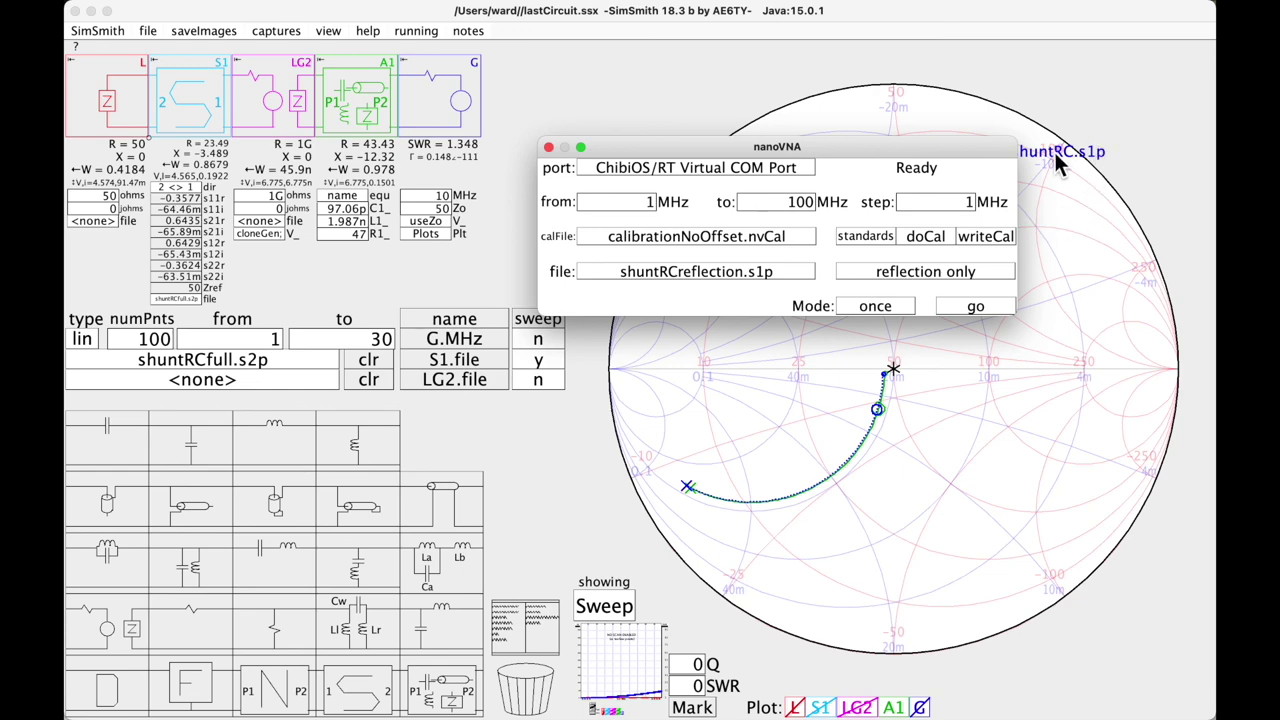
Run the reflection-only measurement once and close the nanoVNA window
{"action": "left_click_drag", "start_coordinate": [874, 154], "coordinate": [679, 122]}
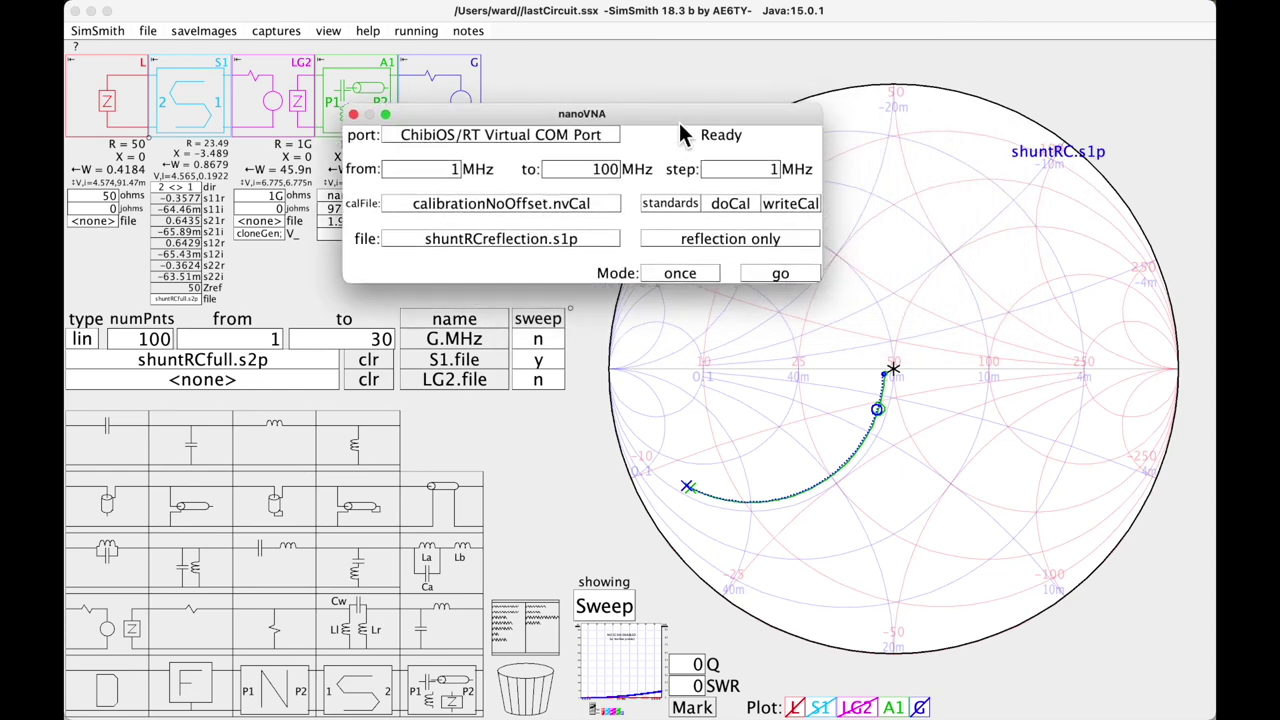
{"action": "left_click", "coordinate": [781, 272]}
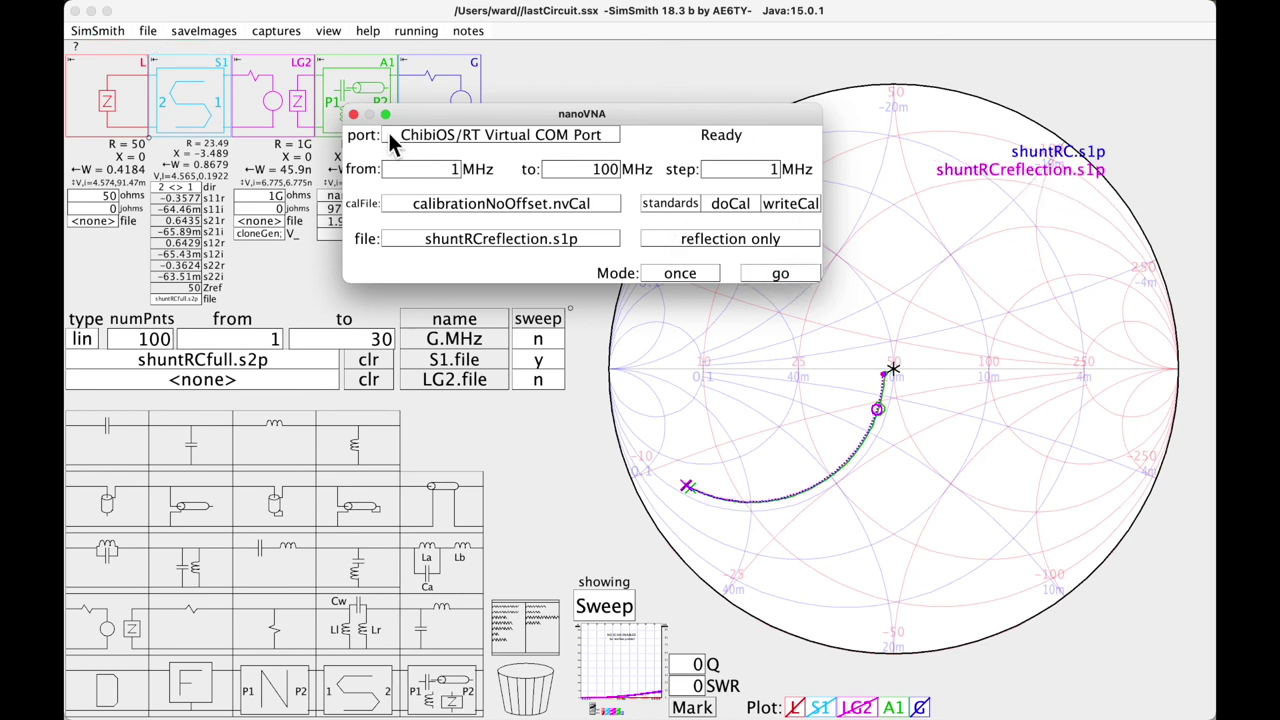
{"action": "left_click", "coordinate": [353, 115]}
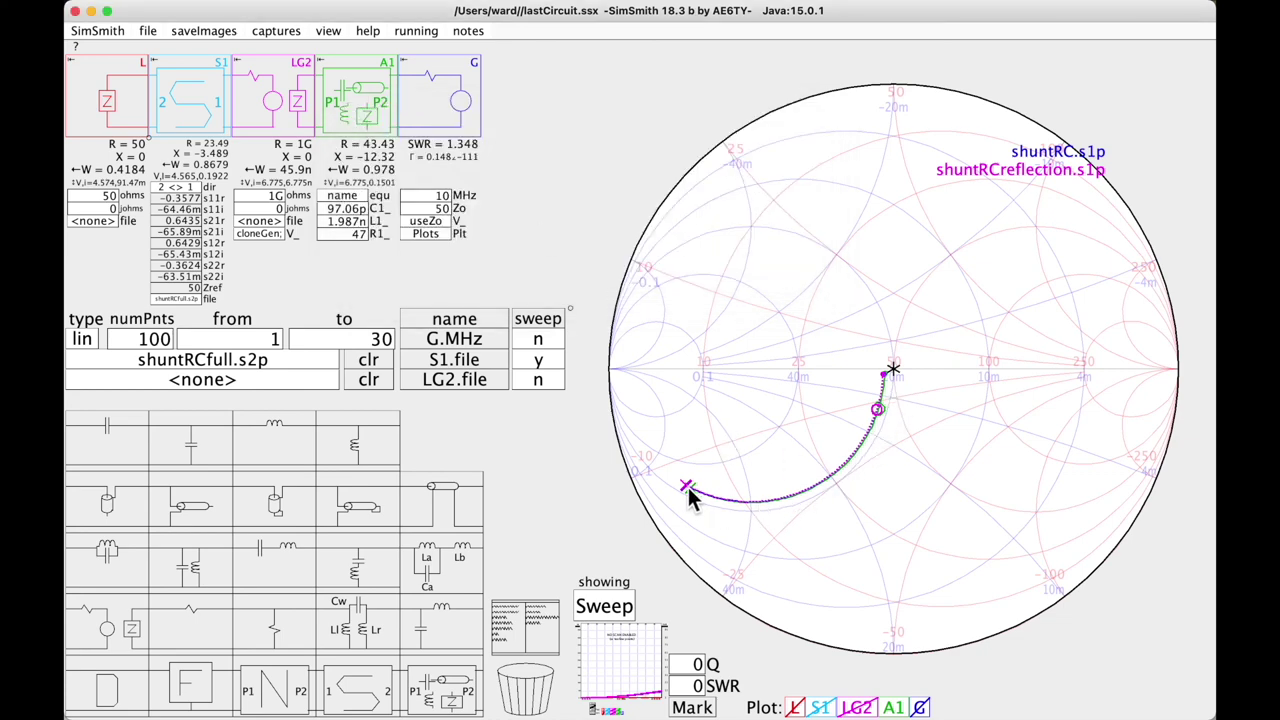
Zoom into the traces' high-frequency ends and pin a readout on the A1 trace at 94 MHz
{"action": "scroll", "coordinate": [688, 500], "scroll_direction": "up", "scroll_amount": 3}
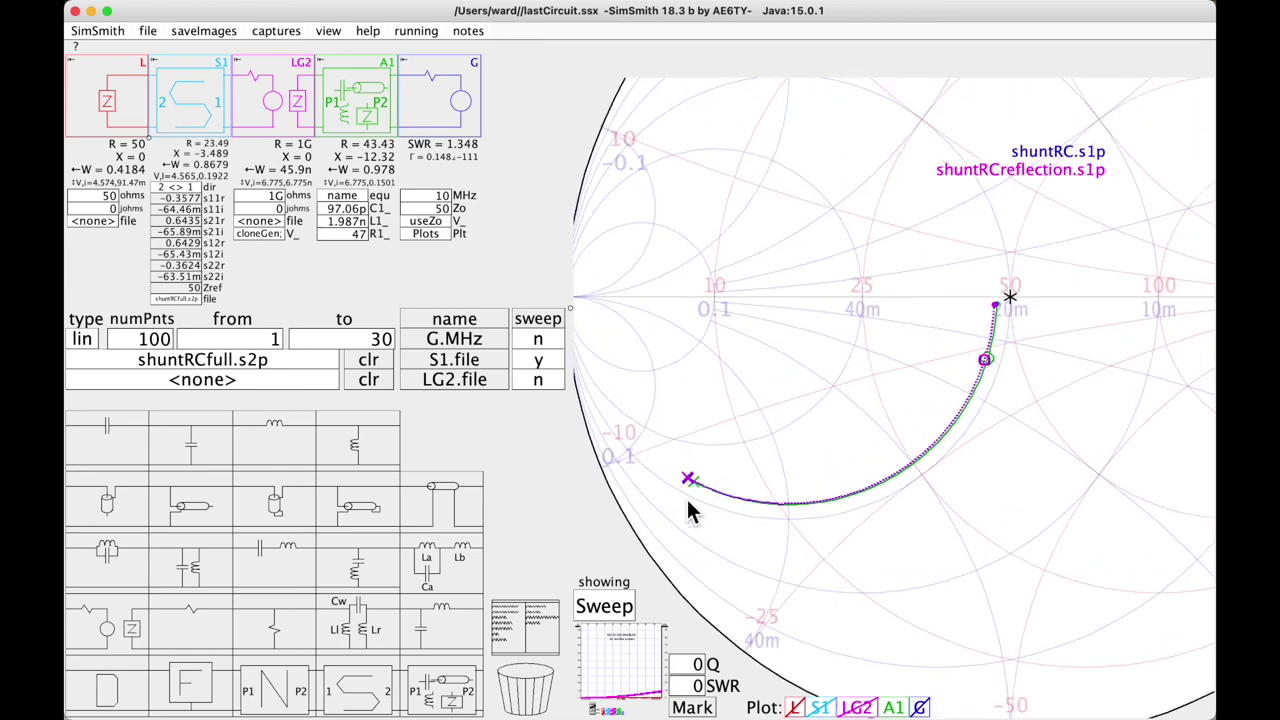
{"action": "scroll", "coordinate": [685, 497], "scroll_direction": "up", "scroll_amount": 5}
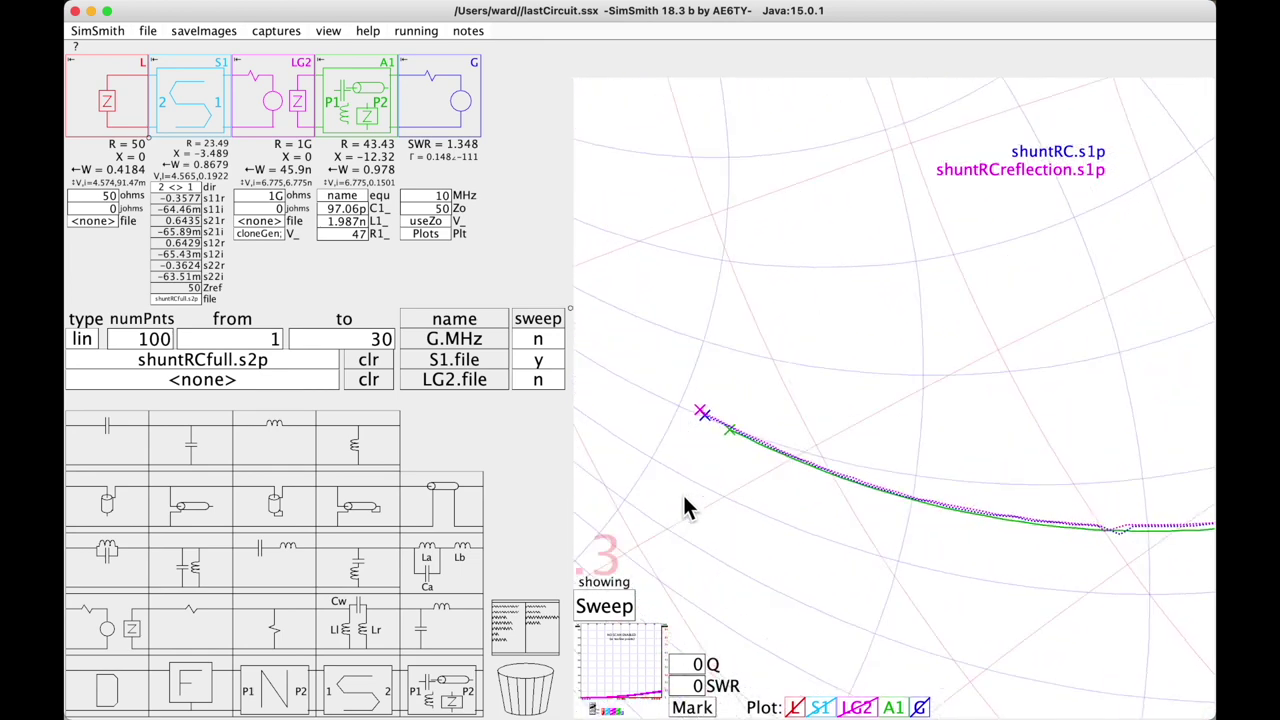
{"action": "scroll", "coordinate": [685, 505], "scroll_direction": "up", "scroll_amount": 3}
{"action": "mouse_move", "coordinate": [725, 445]}
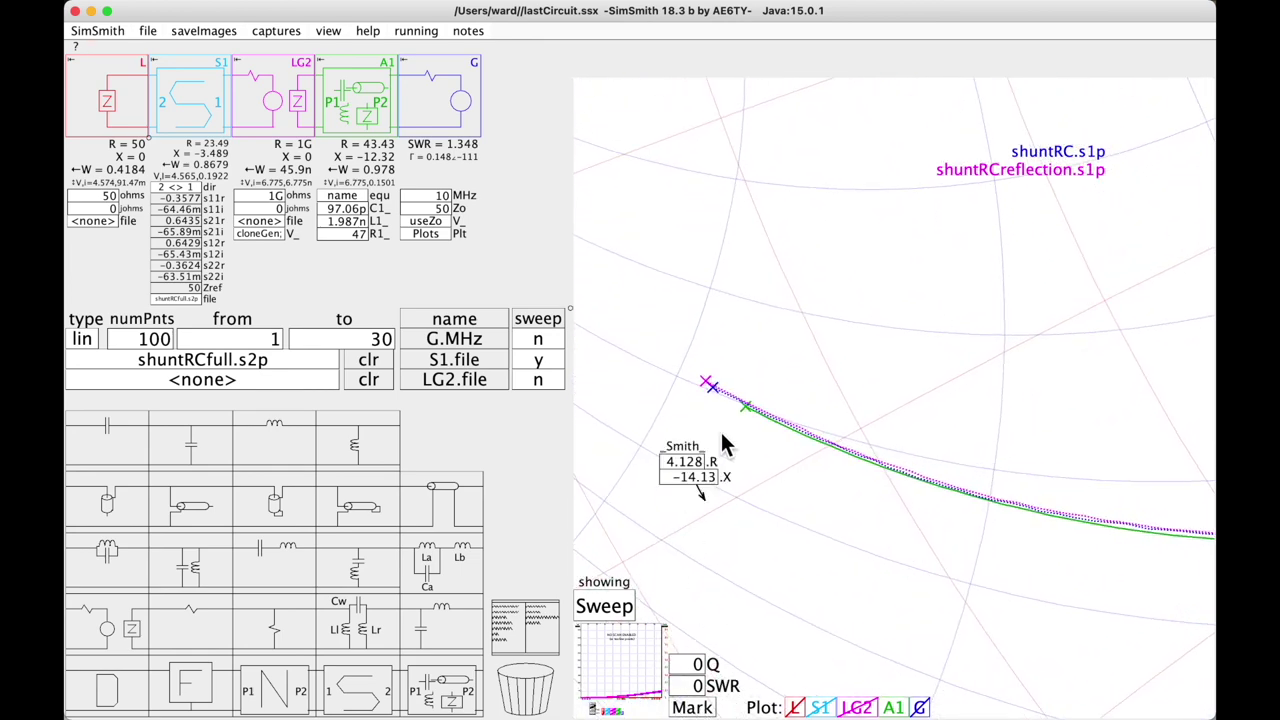
{"action": "mouse_move", "coordinate": [748, 399]}
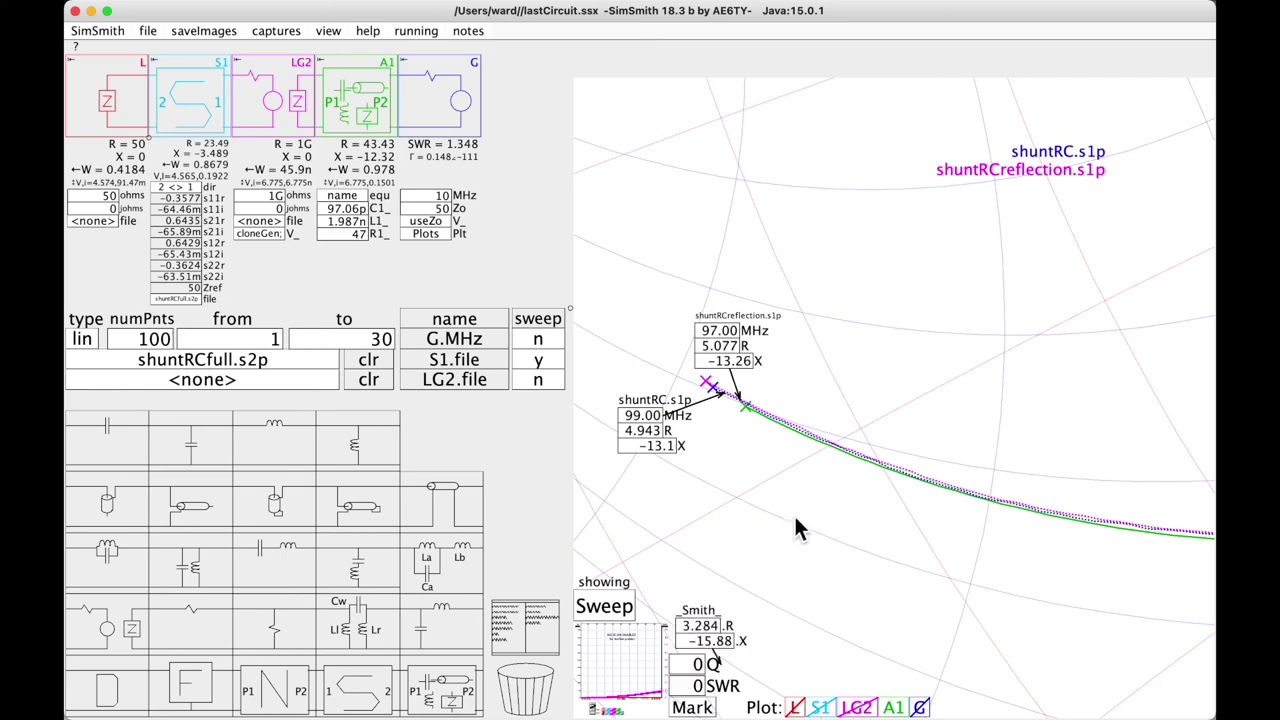
{"action": "left_click", "coordinate": [820, 448]}
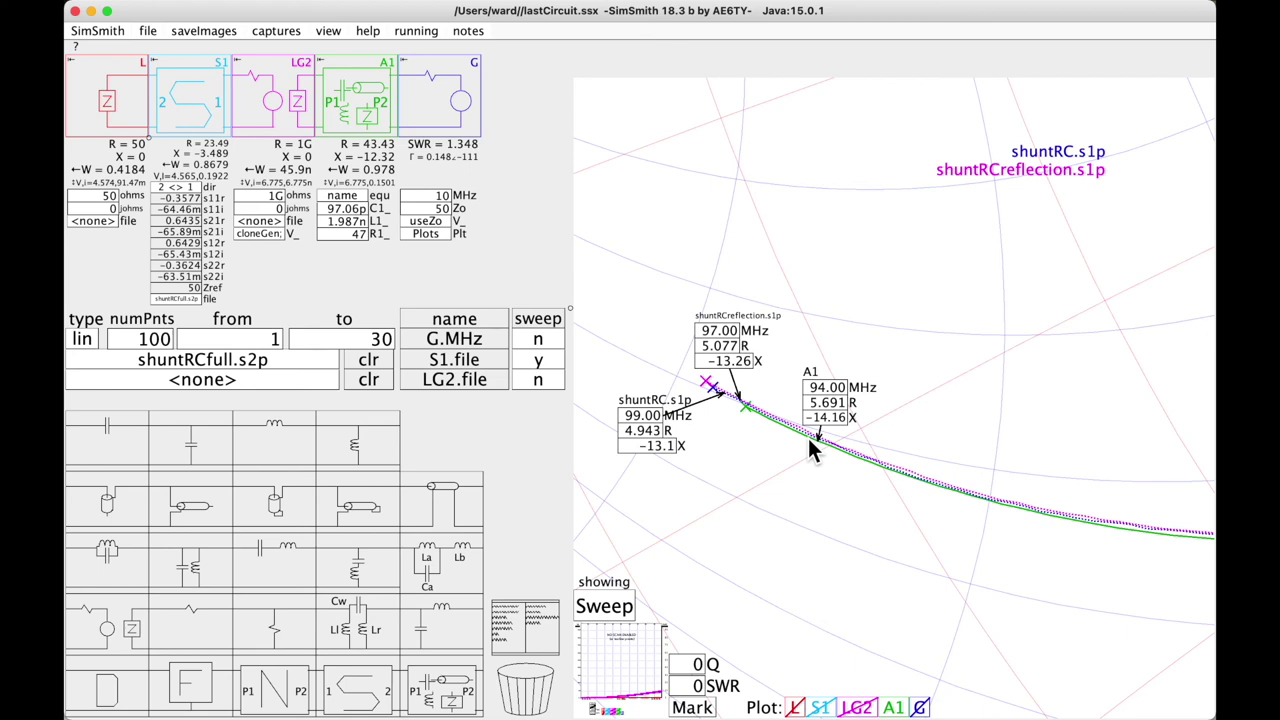
Tune A1's L1 inductance to 2.047n so the model overlays both measurements
{"action": "left_click", "coordinate": [346, 222]}
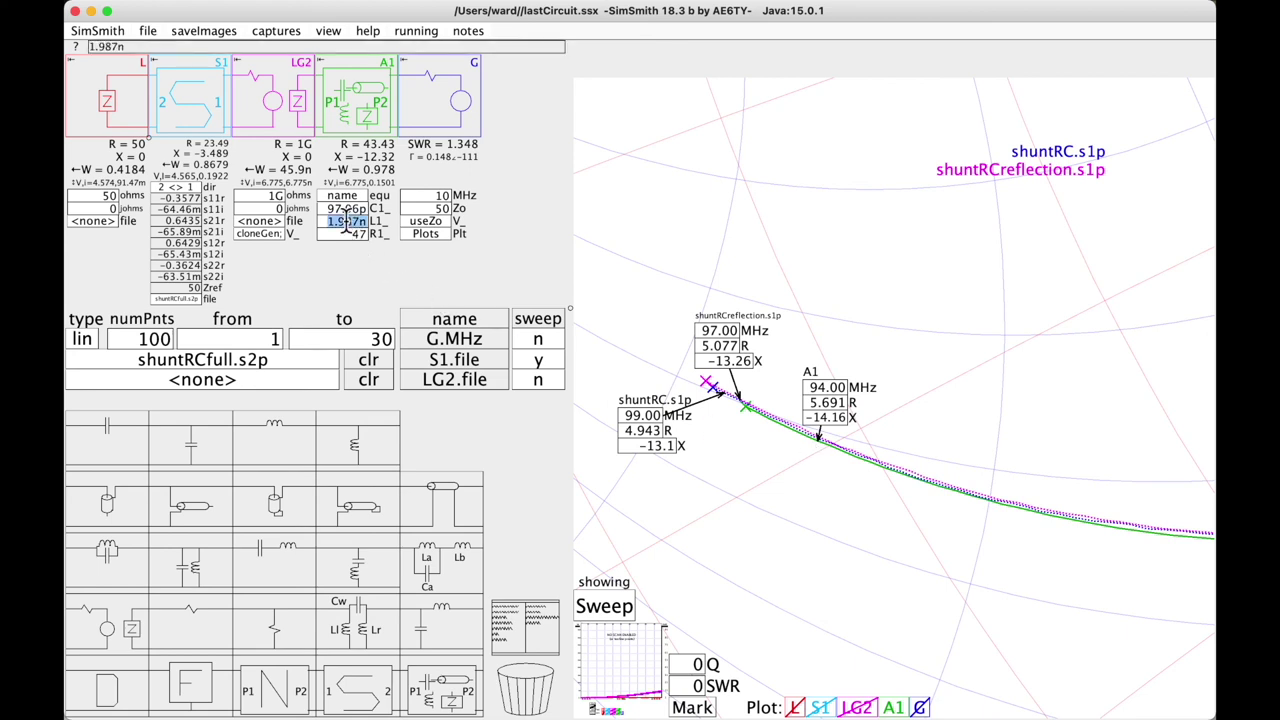
{"action": "scroll", "coordinate": [346, 226], "scroll_direction": "down", "scroll_amount": 2}
{"action": "scroll", "coordinate": [346, 224], "scroll_direction": "down", "scroll_amount": 6}
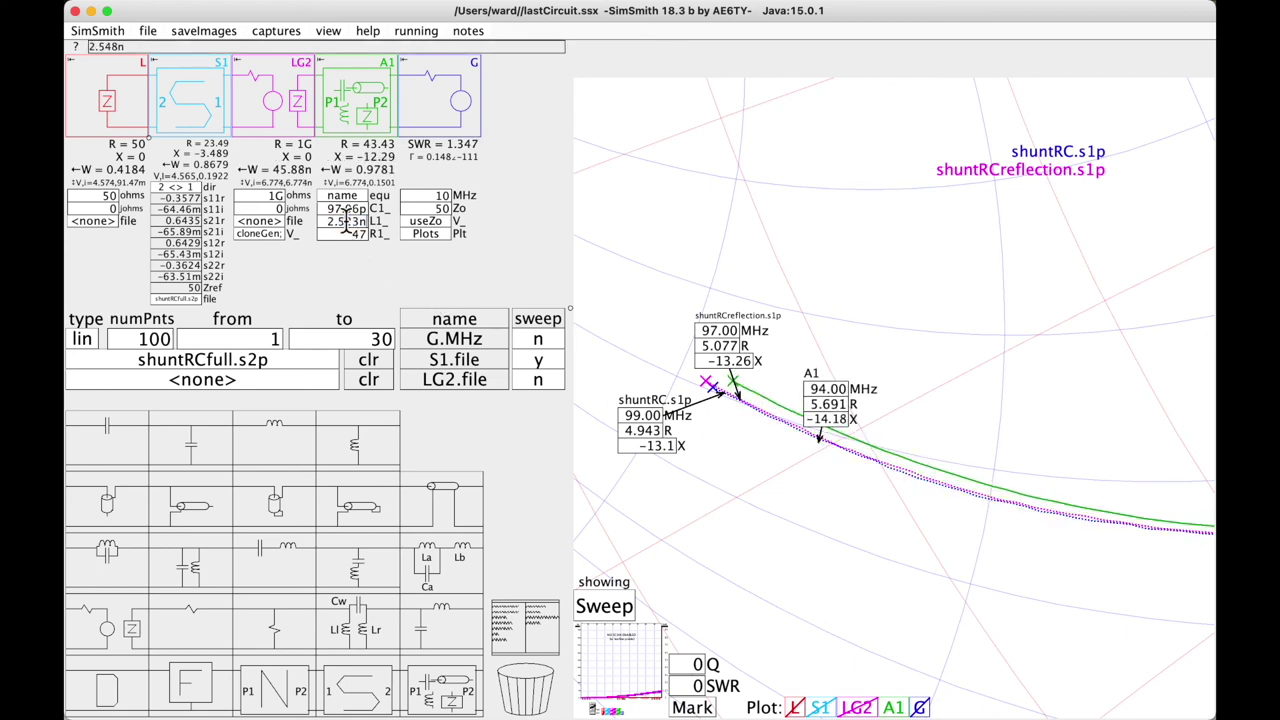
{"action": "scroll", "coordinate": [346, 222], "scroll_direction": "up", "scroll_amount": 4}
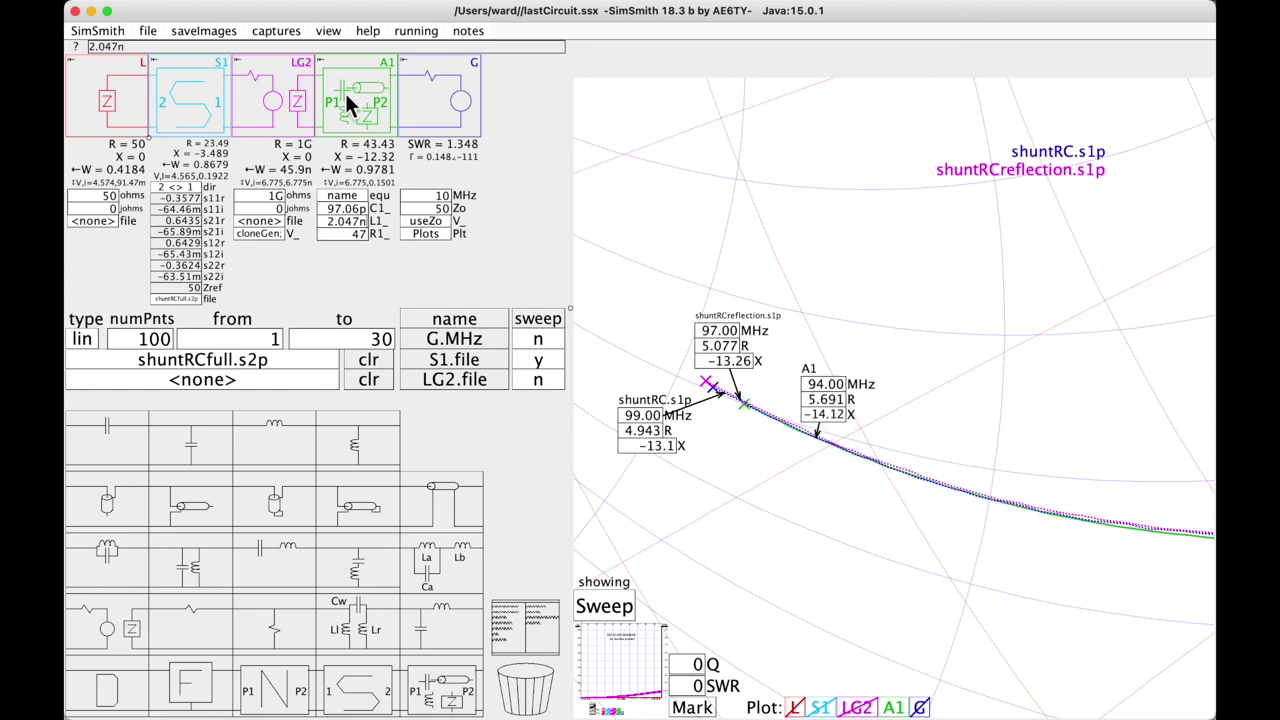
Open the nanoVNA measurement settings from the view menu and close them again
{"action": "left_click", "coordinate": [327, 35]}
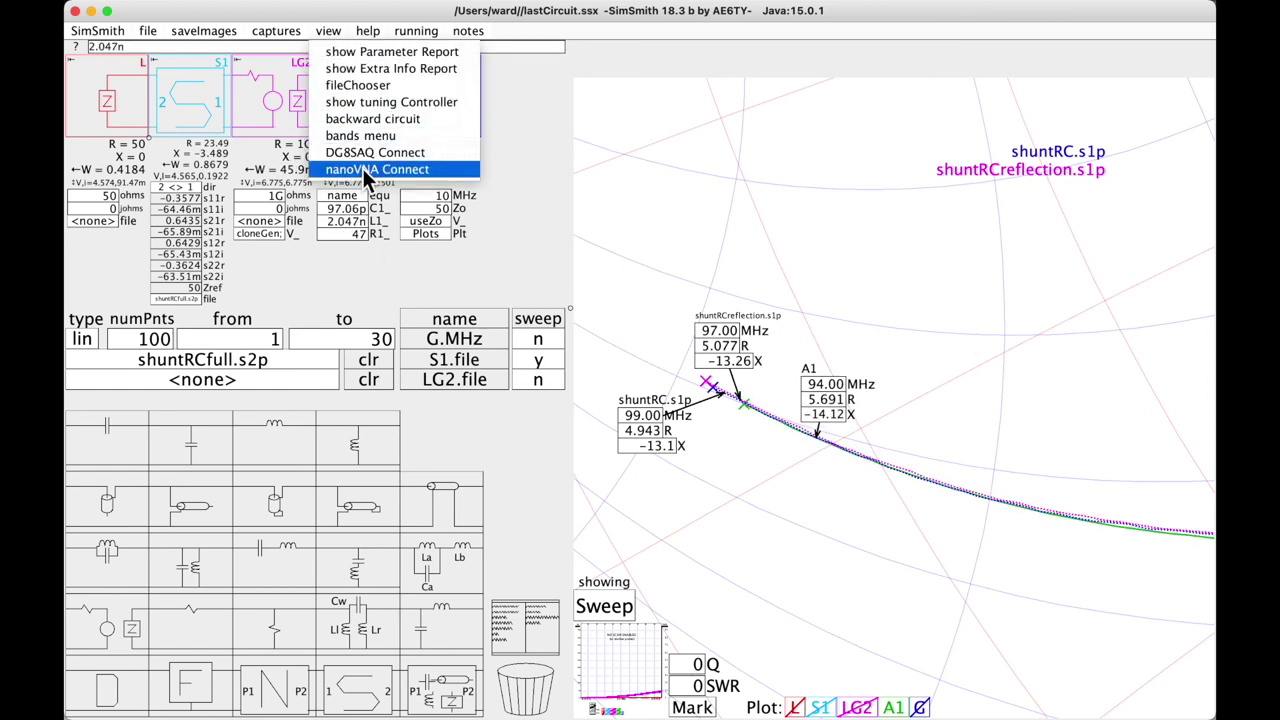
{"action": "left_click", "coordinate": [362, 168]}
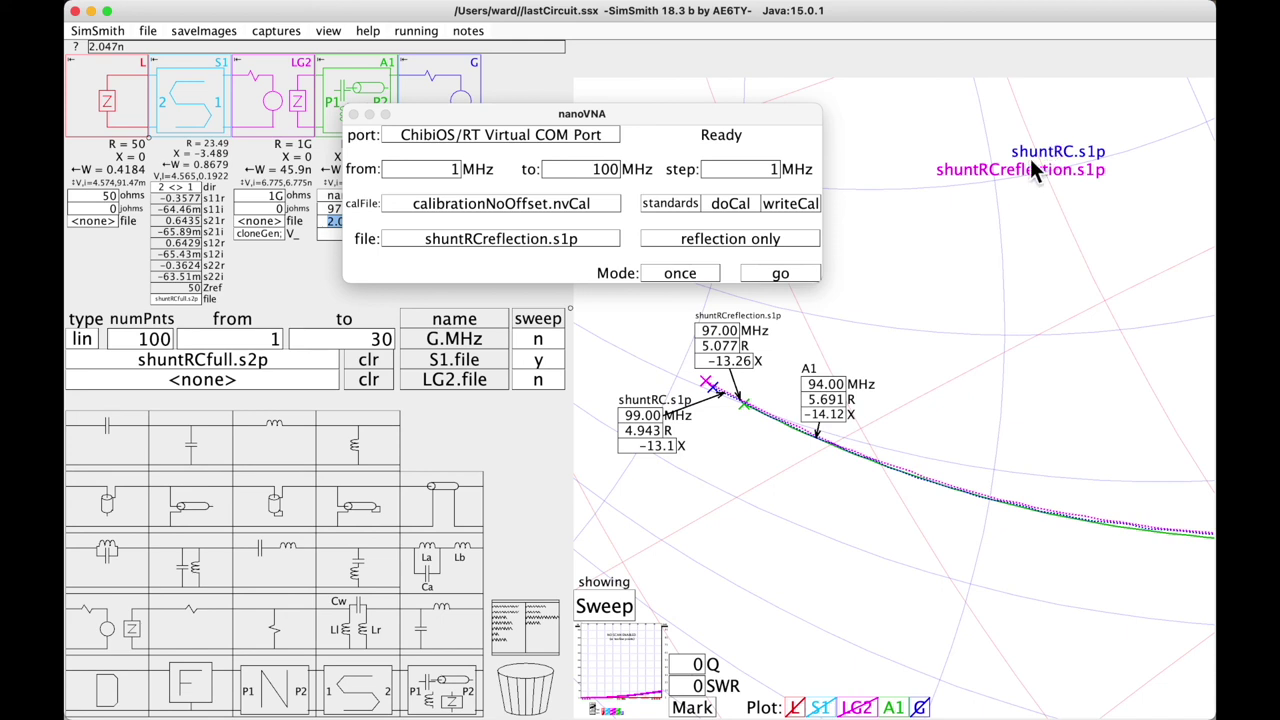
{"action": "left_click", "coordinate": [353, 114]}
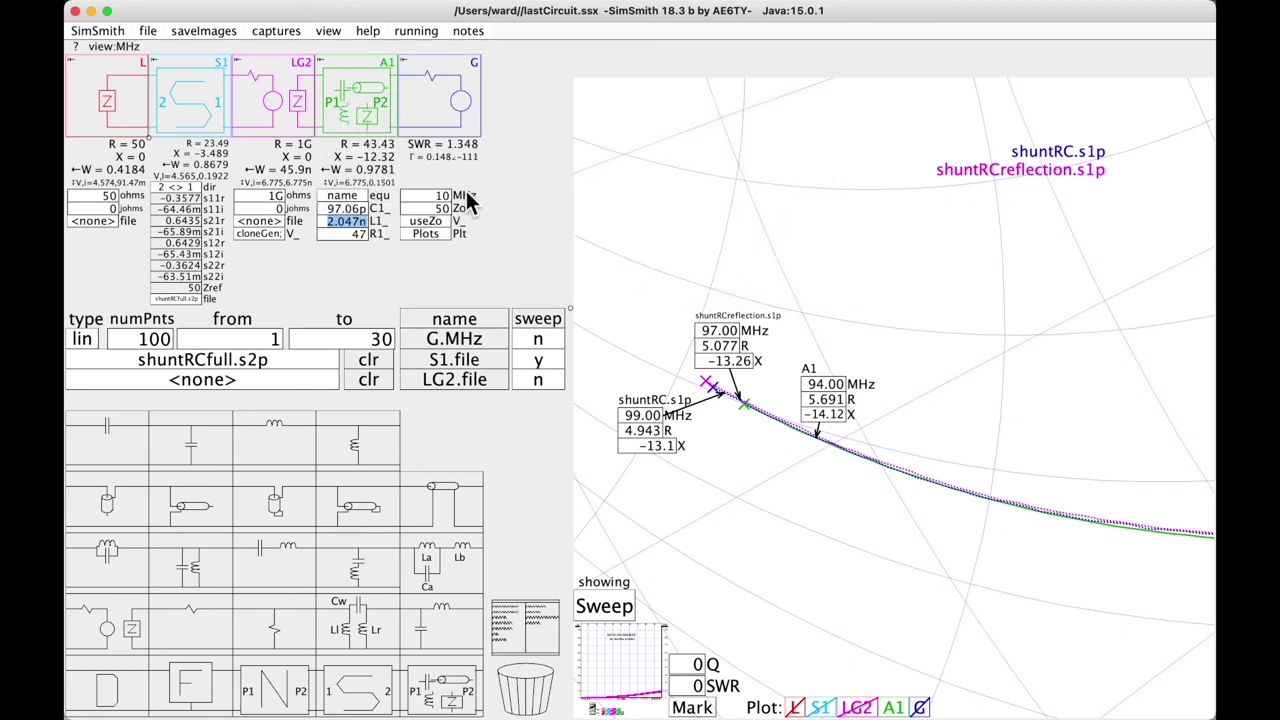